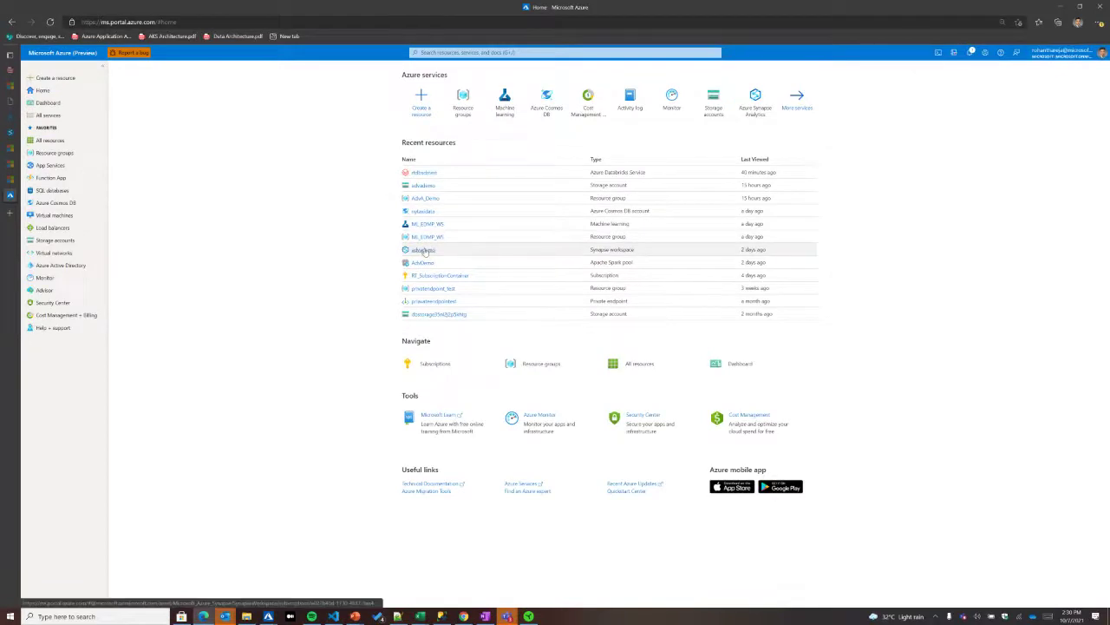
- Open the advademo Synapse workspace and review its SQL pools, Apache Spark pools and classic alerts
left_click(424, 250)
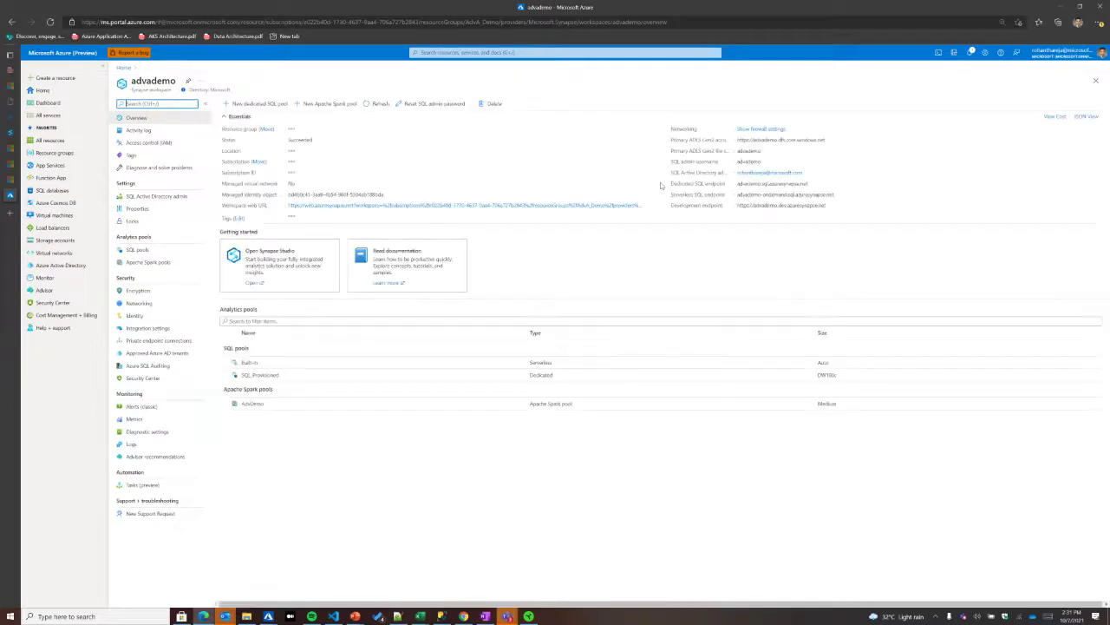
left_click(142, 254)
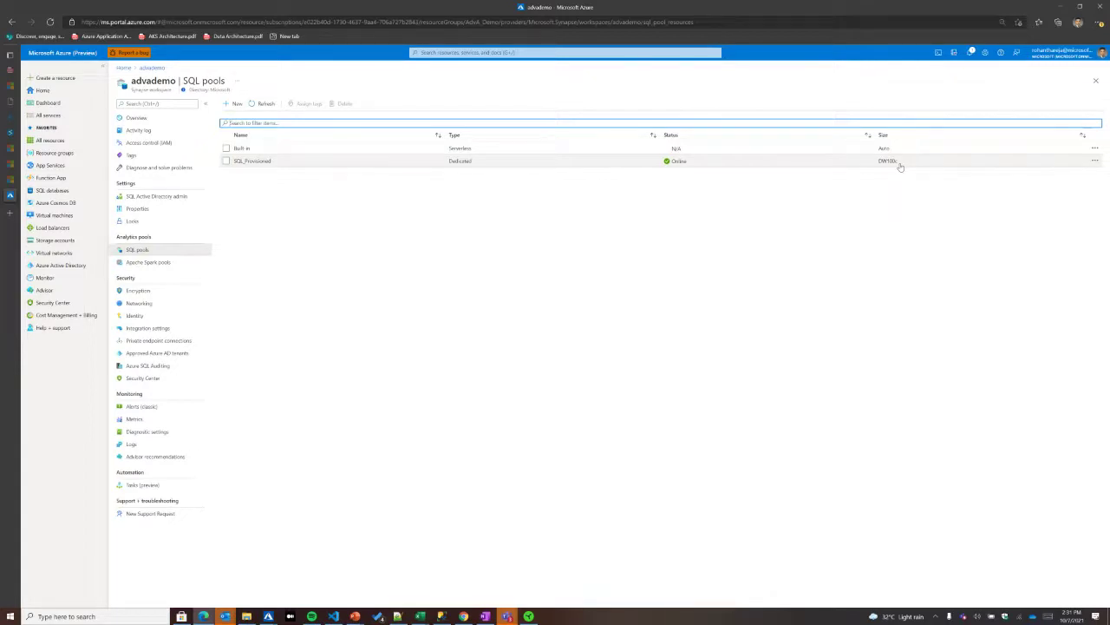
left_click(167, 264)
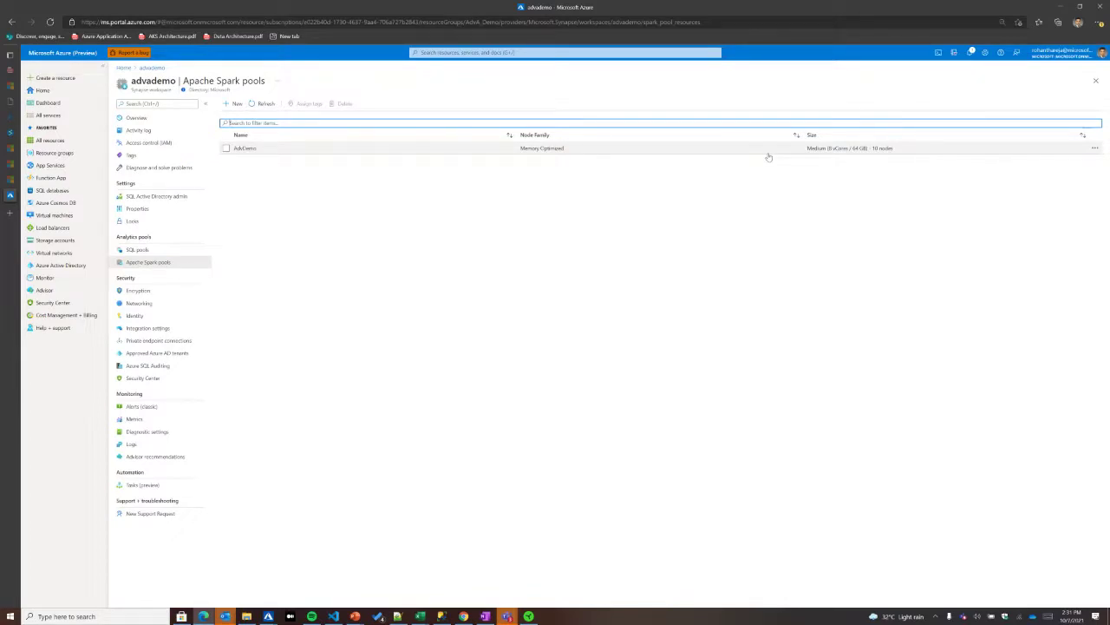
left_click(142, 406)
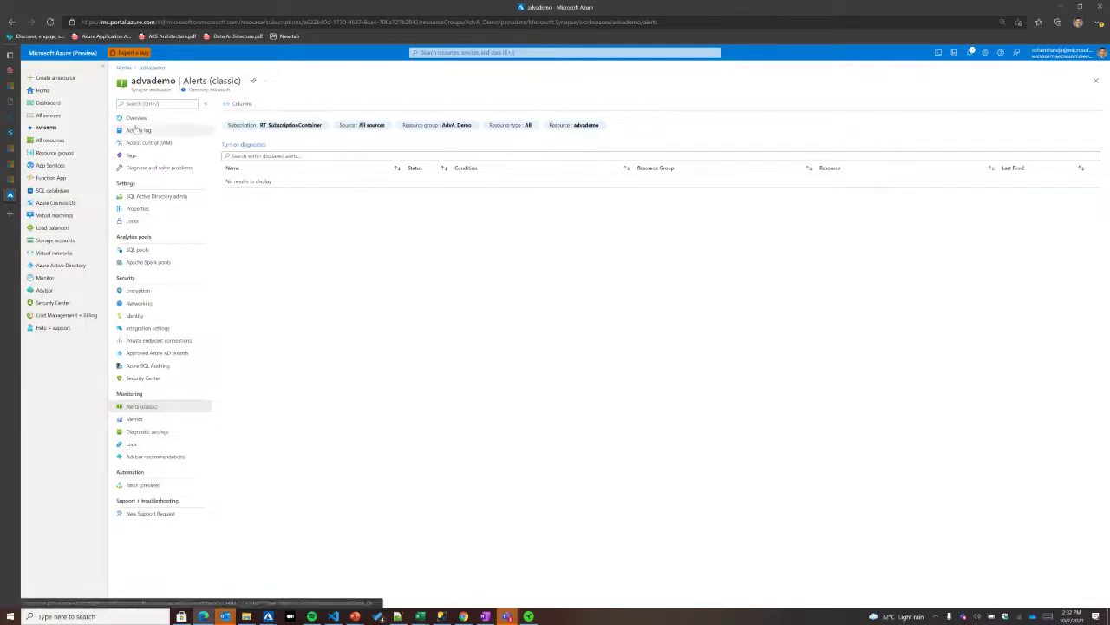
- Return to the workspace overview, and switch to Synapse Studio's home page for advademo
left_click(136, 118)
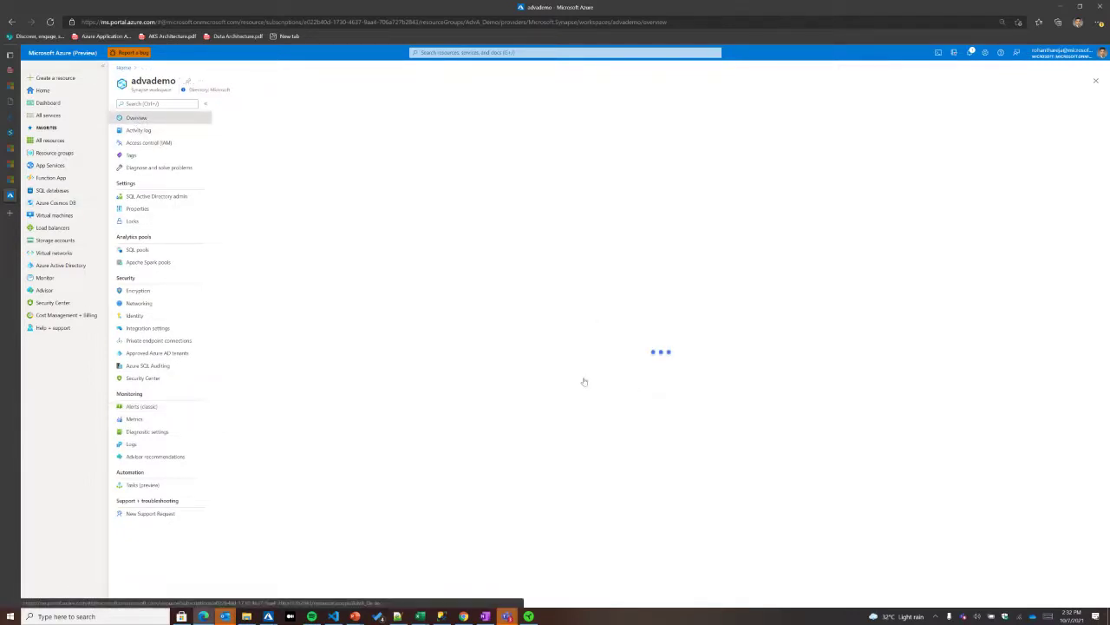
left_click(37, 133)
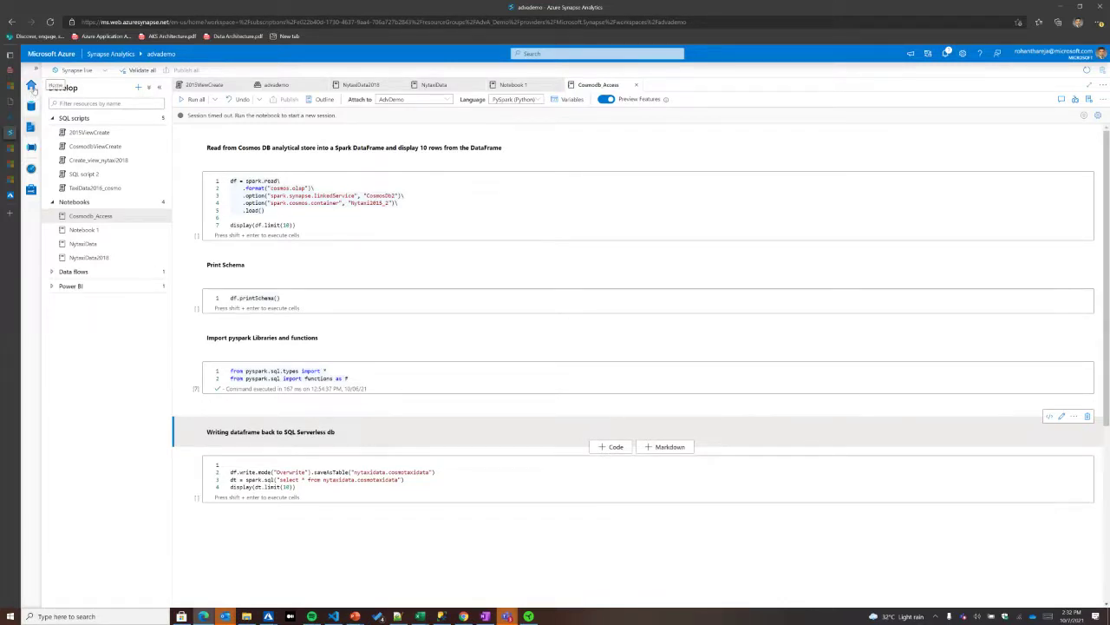
left_click(31, 85)
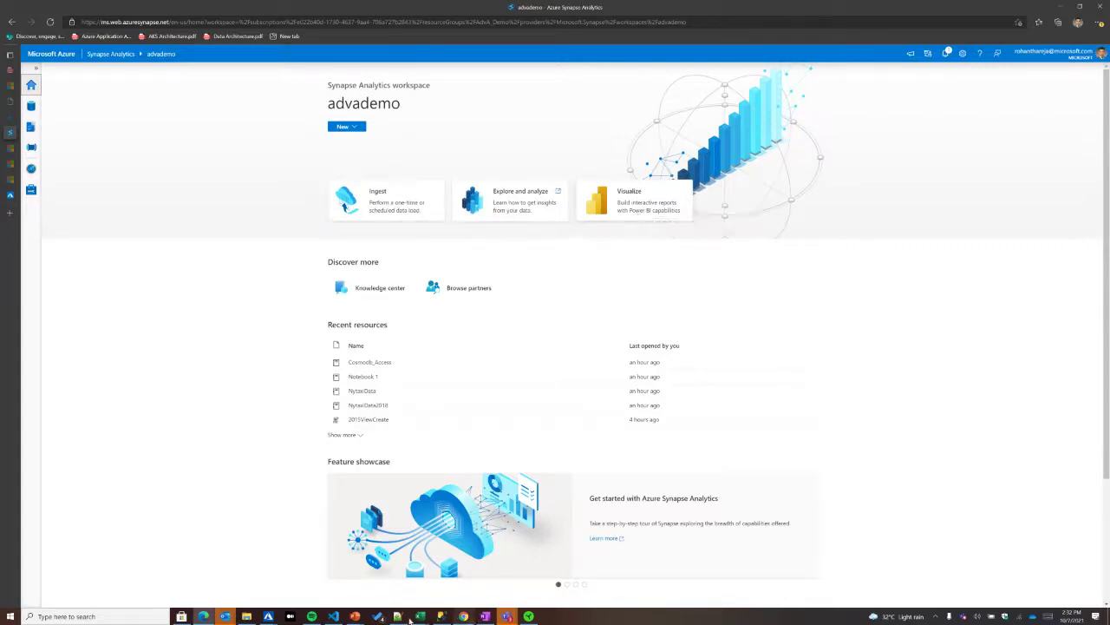
- Switch to the Advance Analytics presentation in PowerPoint, review the Use Case Details slide, and minimize the presentation
left_click(352, 618)
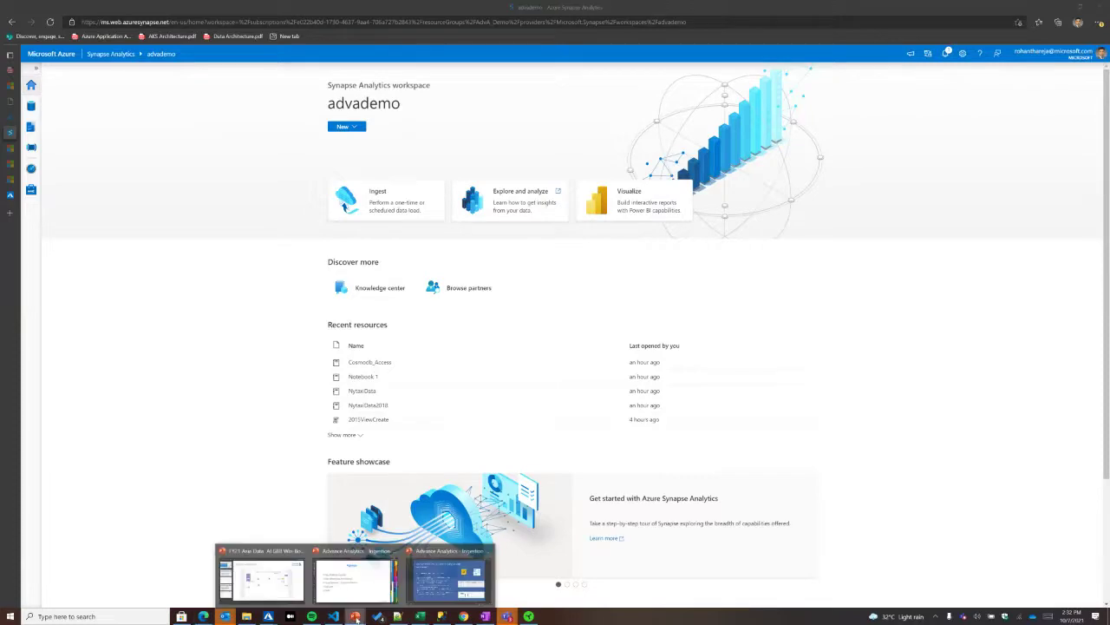
left_click(471, 581)
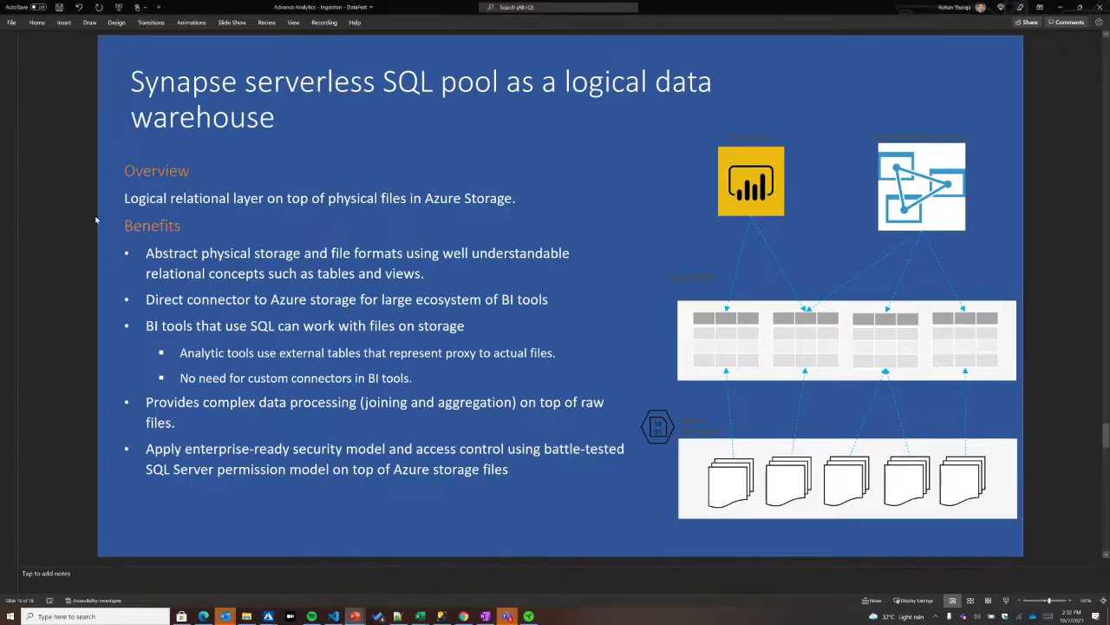
scroll(95, 219, "up", 4)
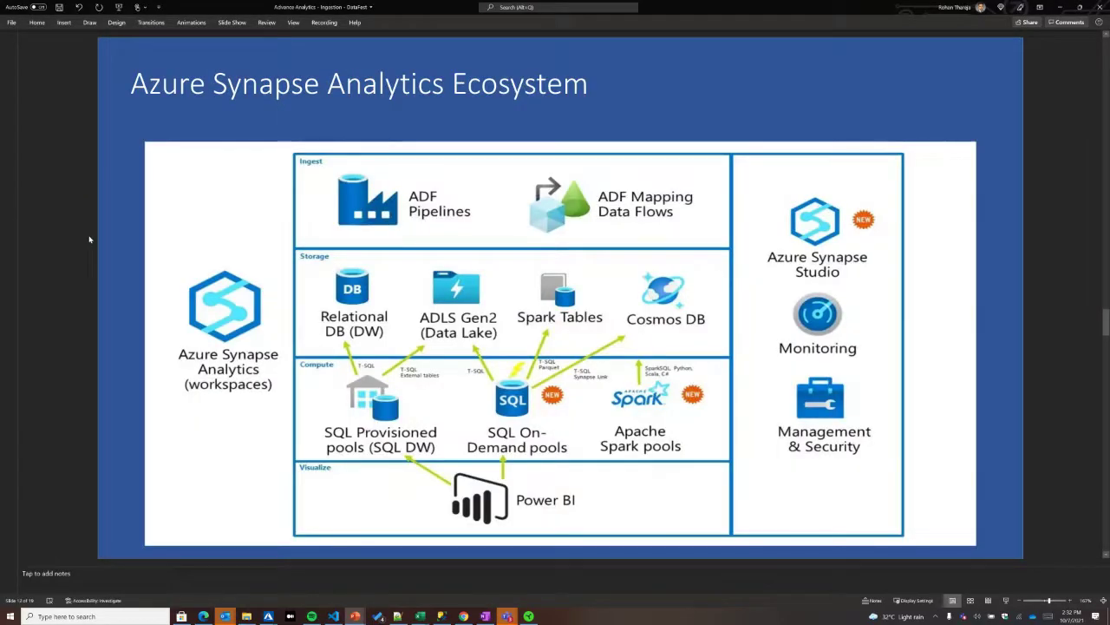
scroll(89, 238, "down", 1)
scroll(130, 234, "down", 1)
scroll(174, 226, "up", 1)
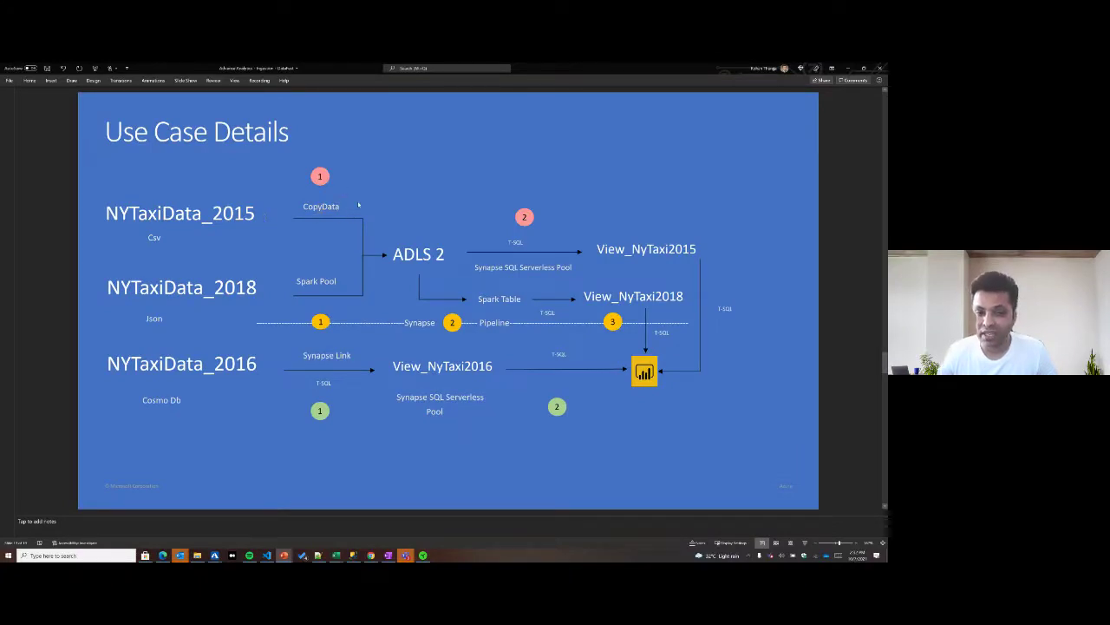
left_click(847, 69)
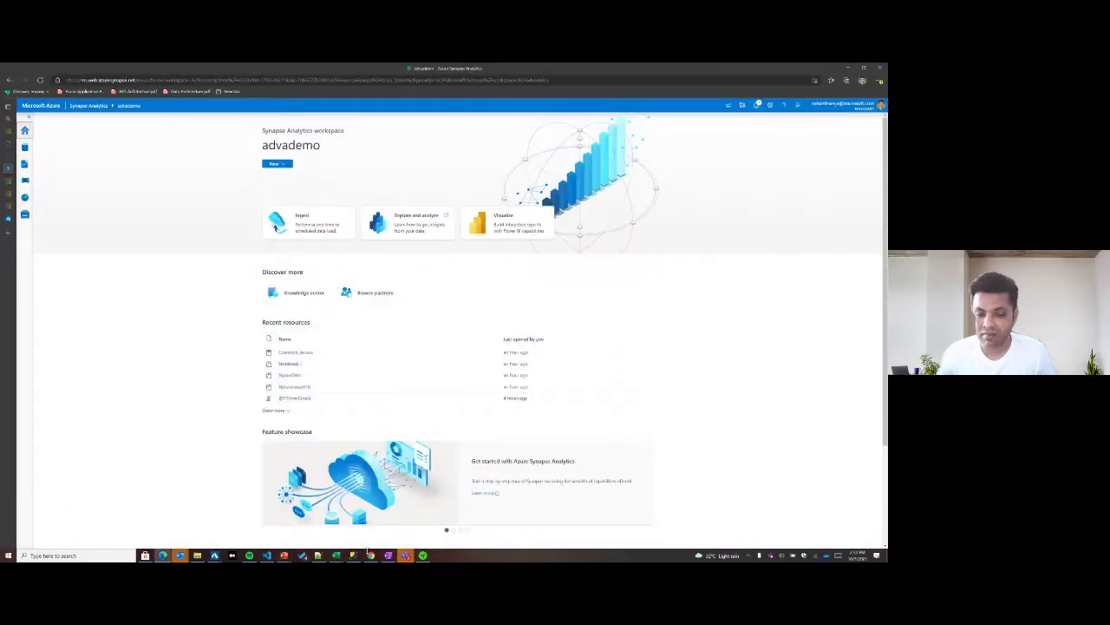
- Switch to Chrome, open the bookmarked 2018 Yellow Taxi Trip Data page on NYC OpenData and view its API endpoint details
mouse_move(371, 555)
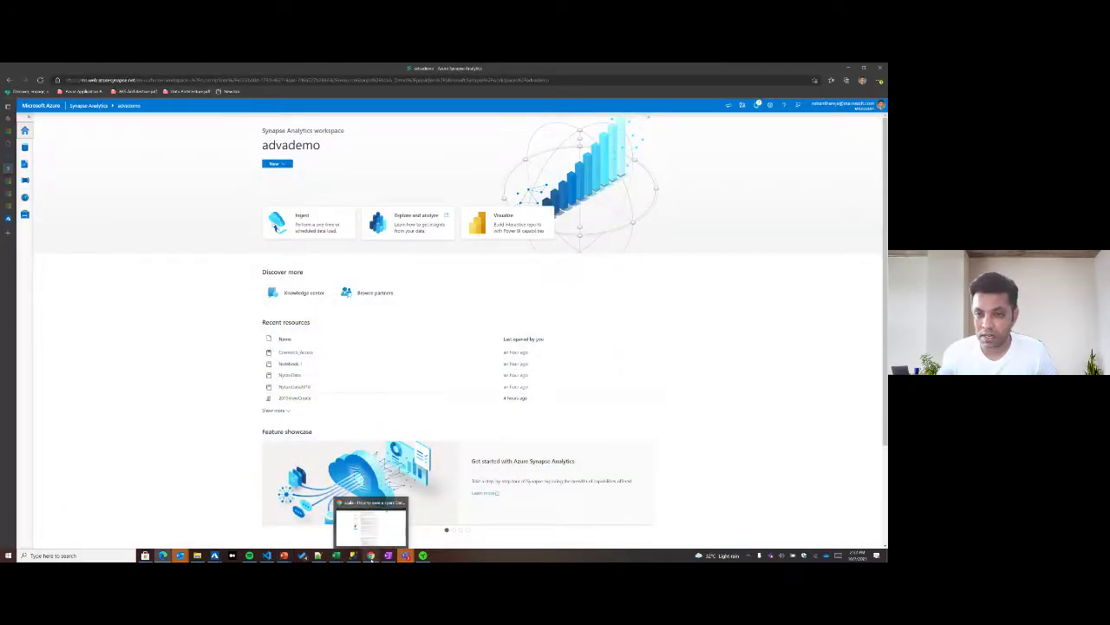
left_click(374, 517)
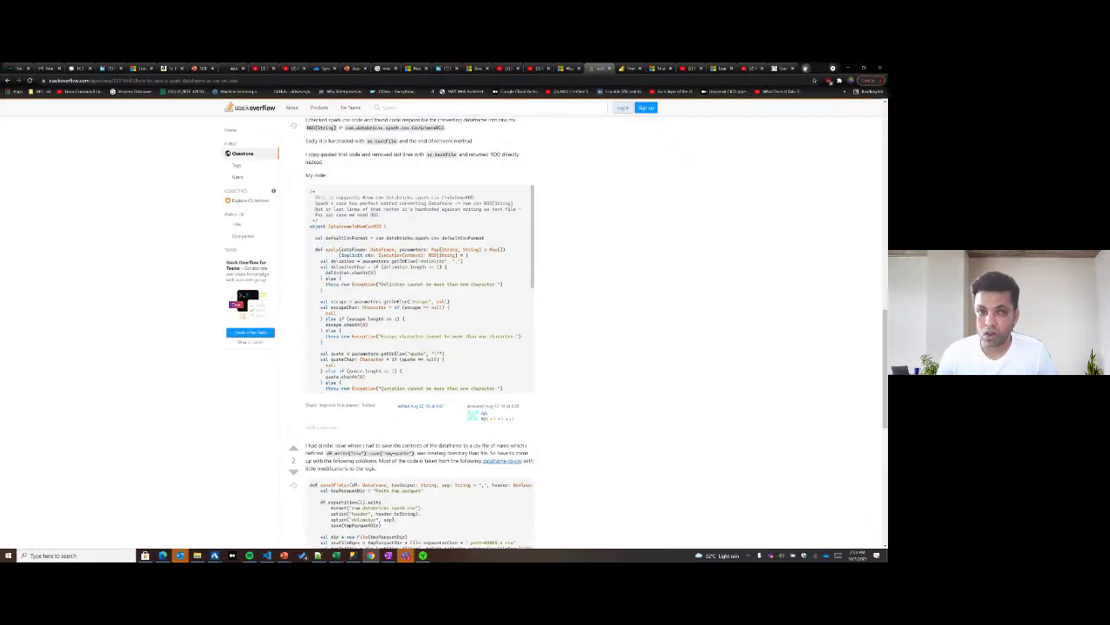
left_click(805, 67)
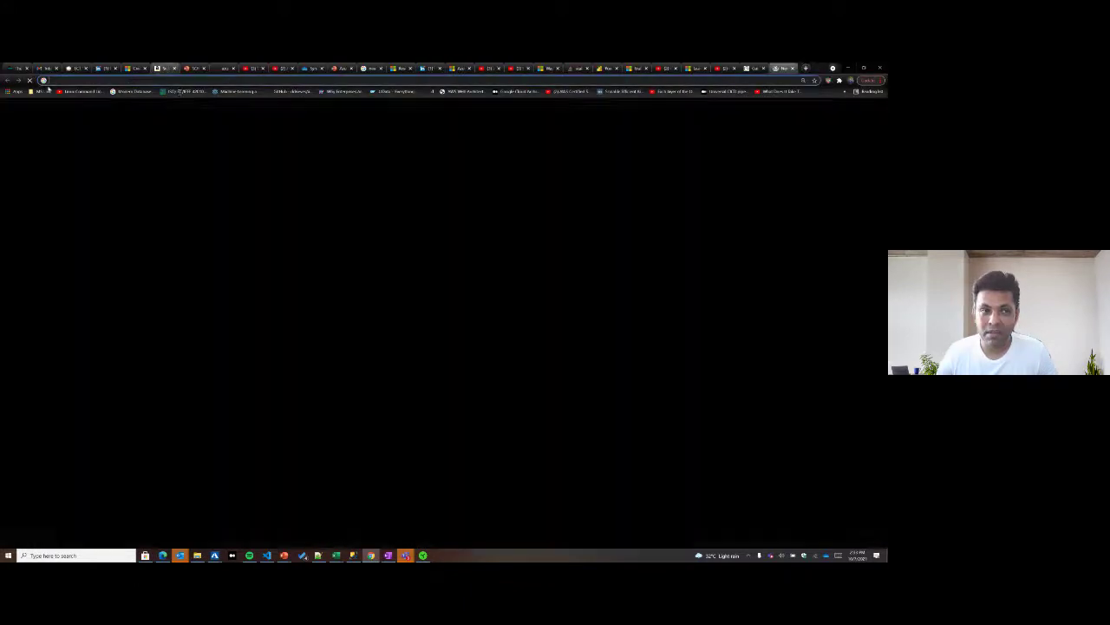
left_click(45, 91)
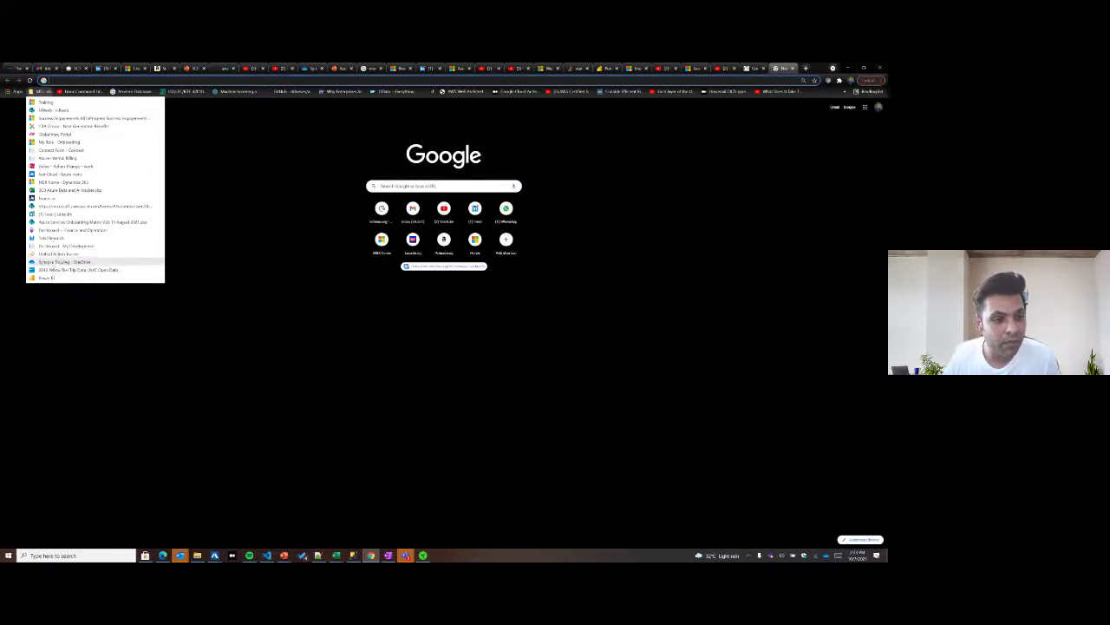
left_click(60, 270)
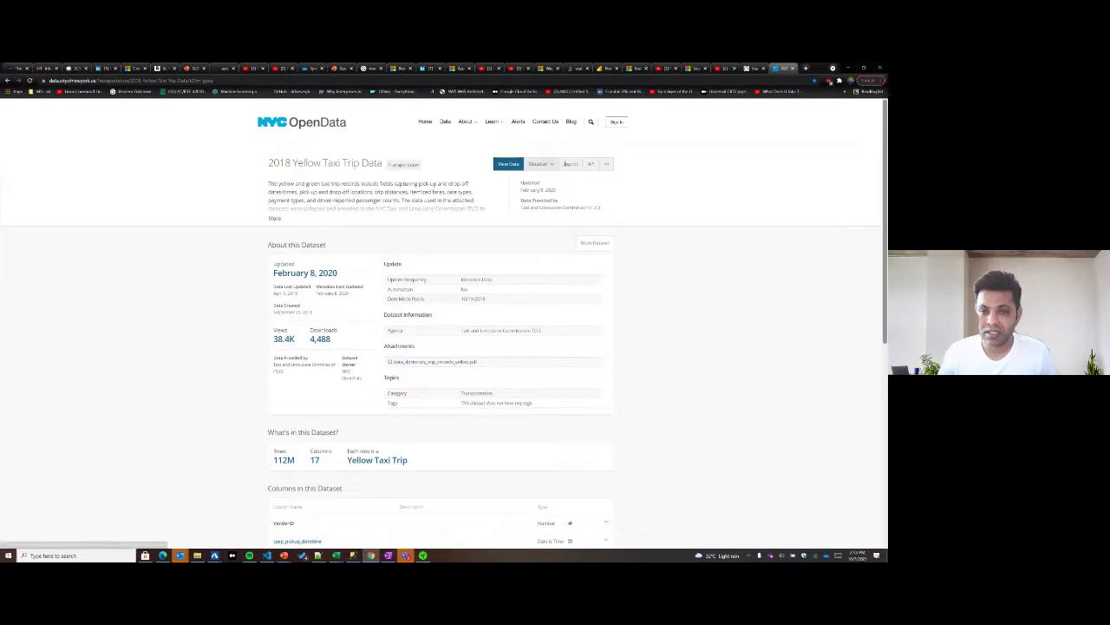
left_click(591, 167)
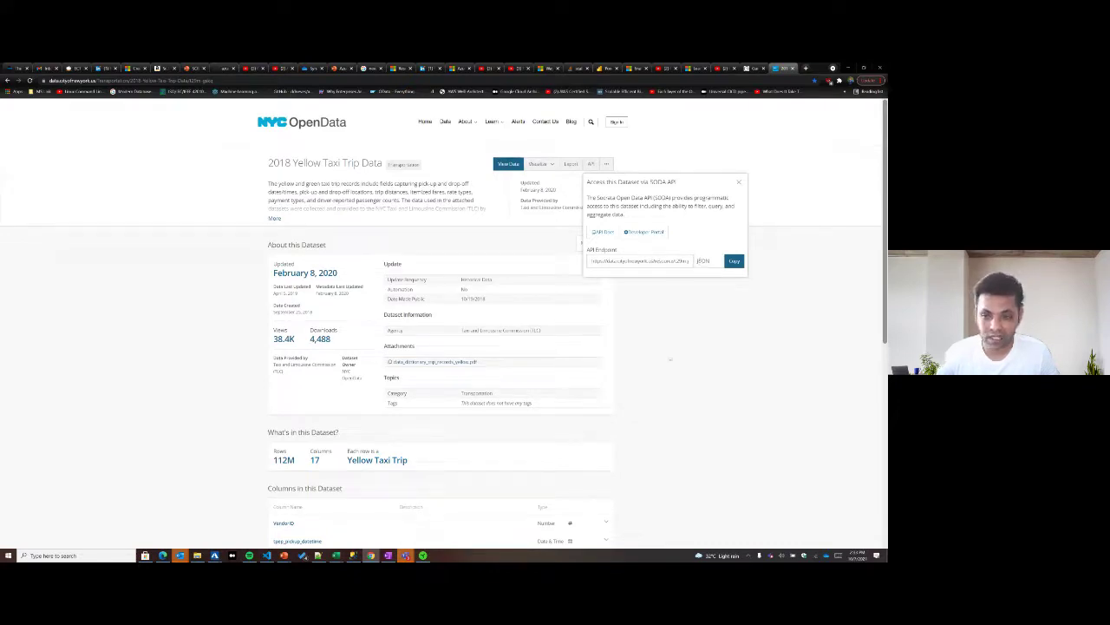
left_click(668, 353)
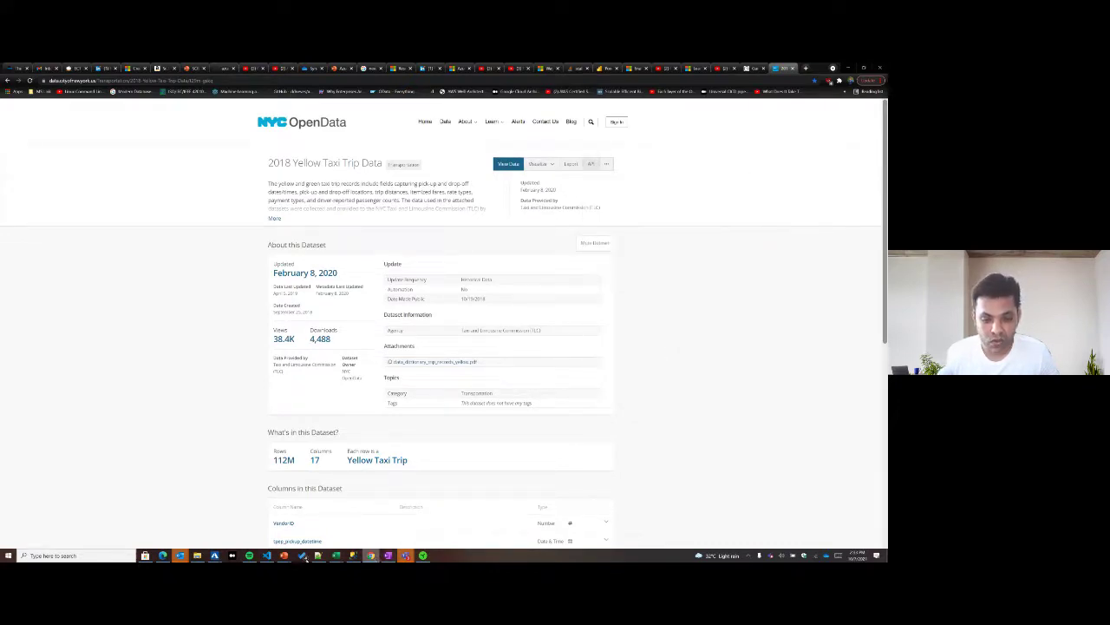
- Switch back to Synapse Studio for the advademo workspace and open its Data hub
mouse_move(215, 555)
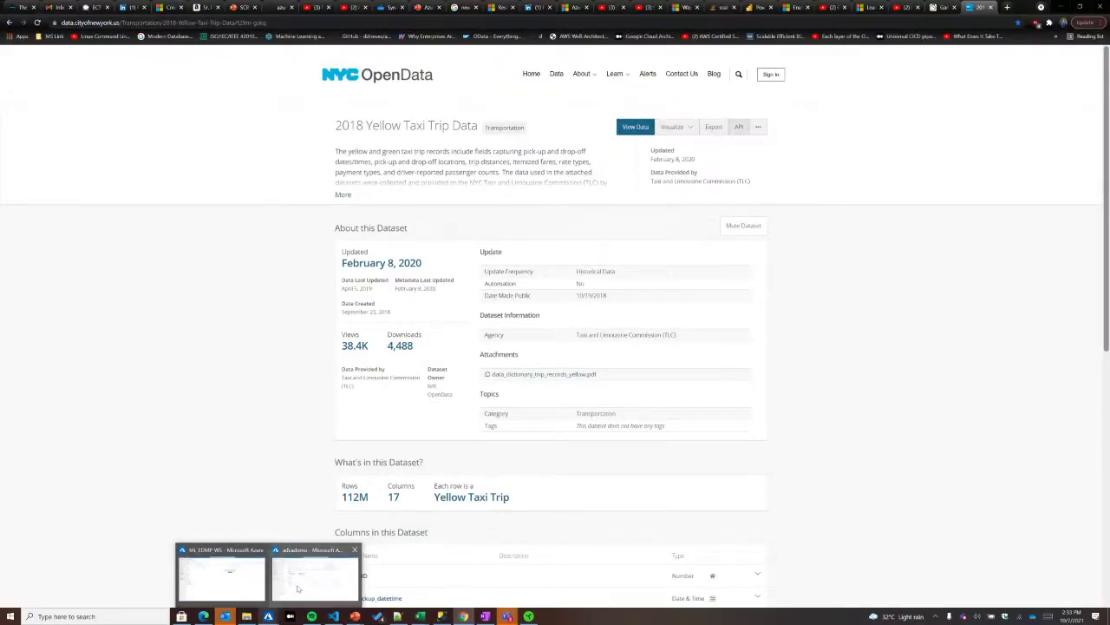
left_click(297, 585)
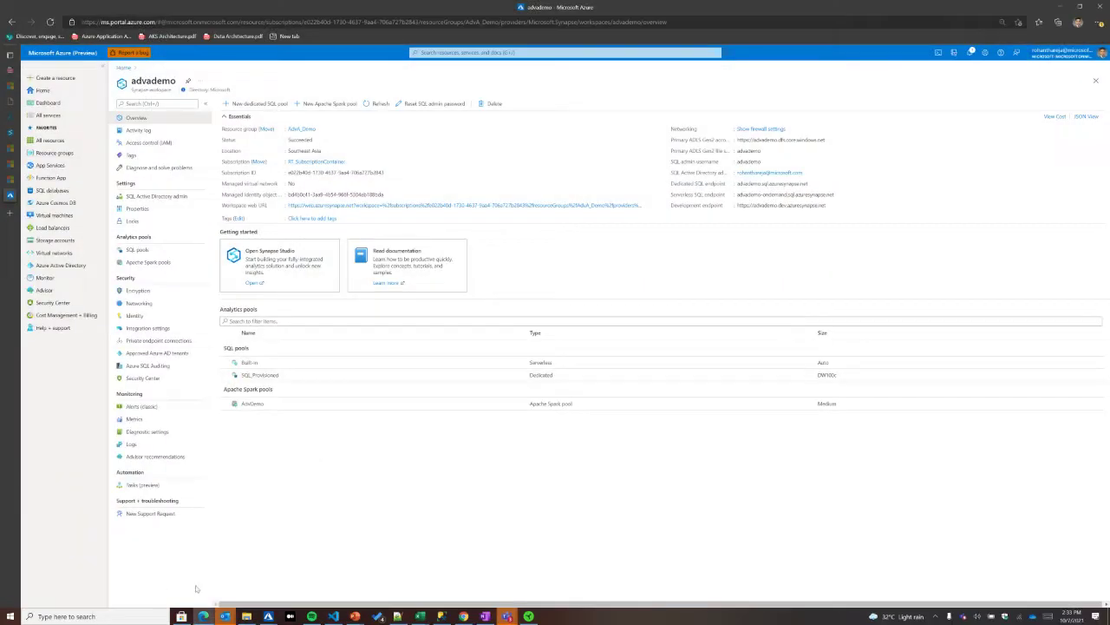
mouse_move(269, 618)
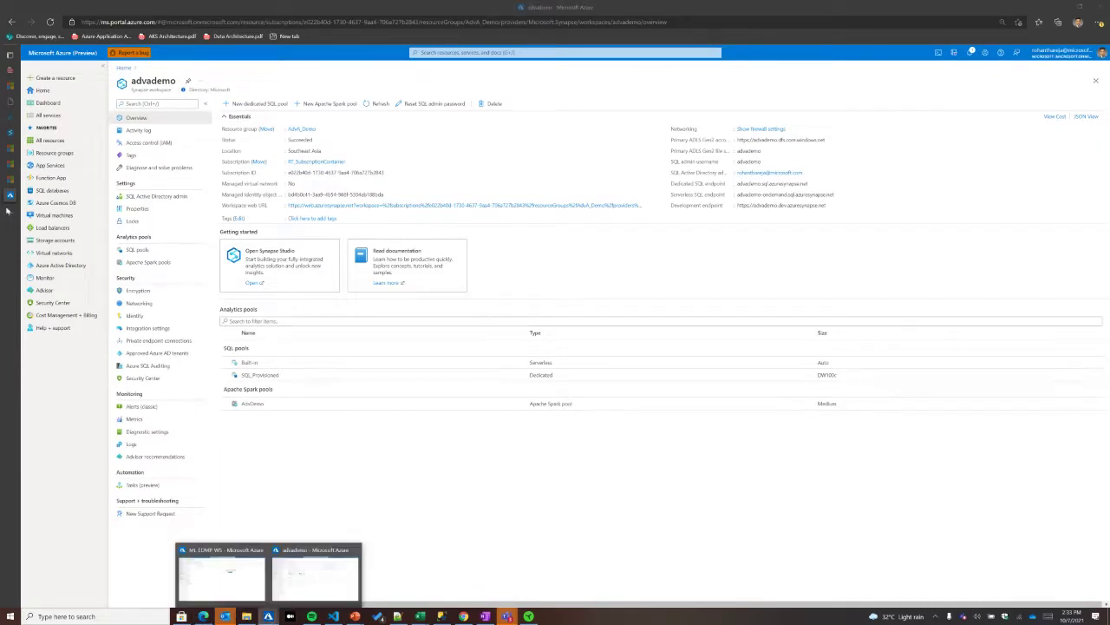
left_click(222, 572)
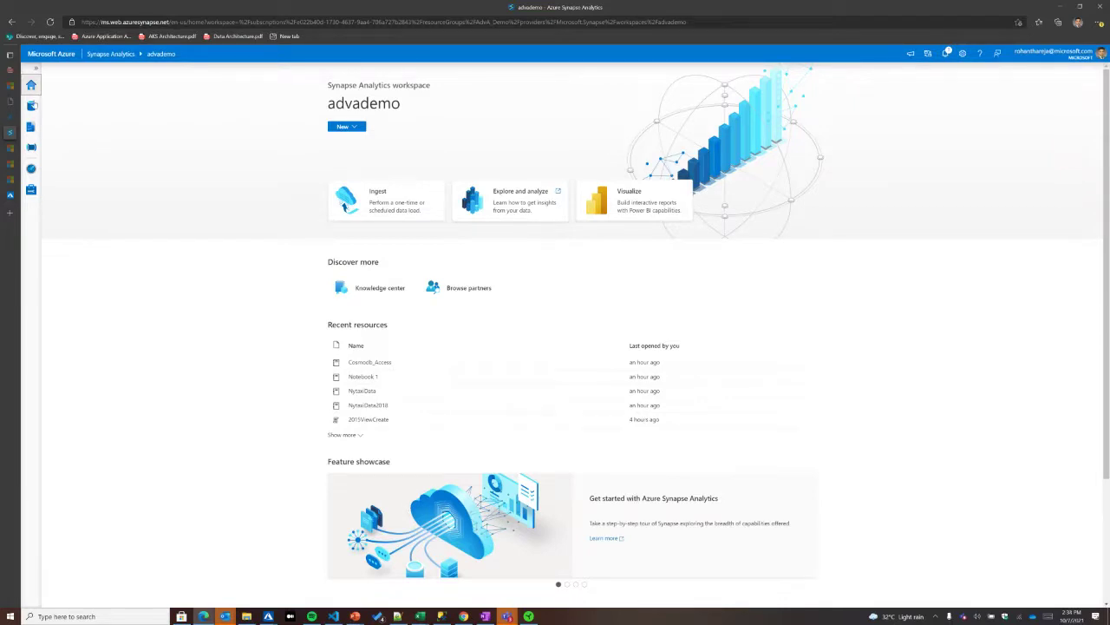
left_click(33, 106)
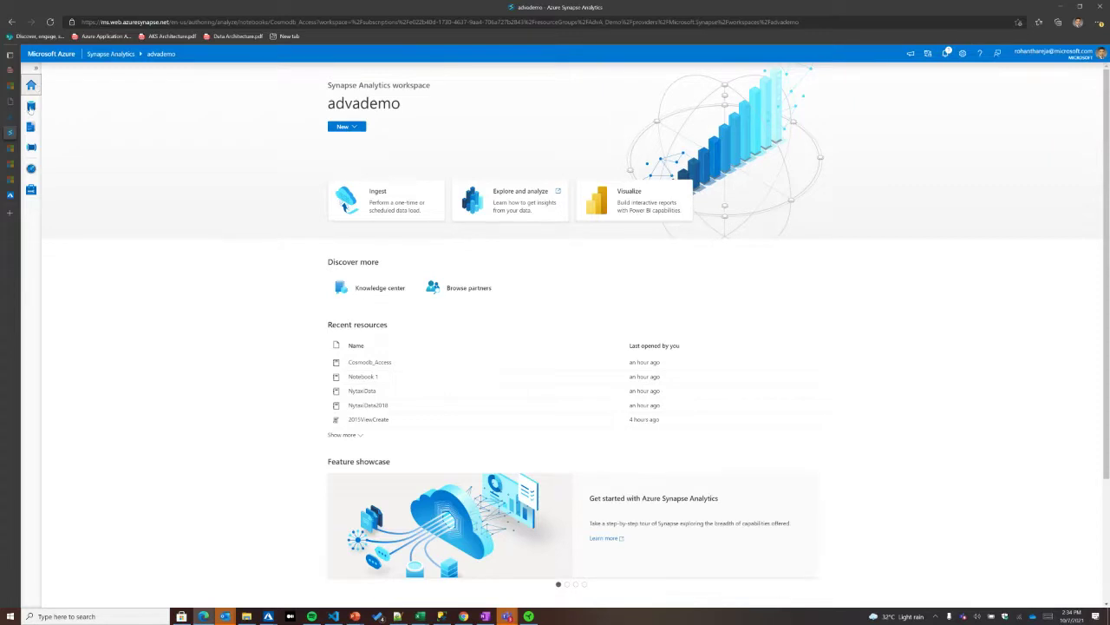
left_click(31, 107)
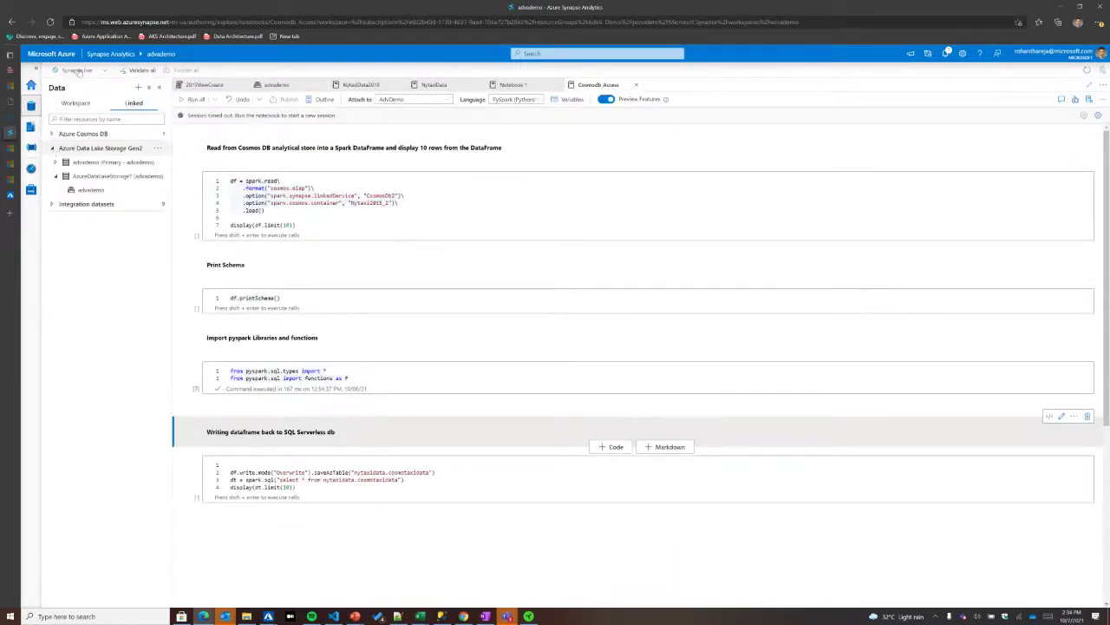
- View the workspace databases, and review the linked data sources with Azure Data Lake Storage Gen2 collapsed
left_click(83, 103)
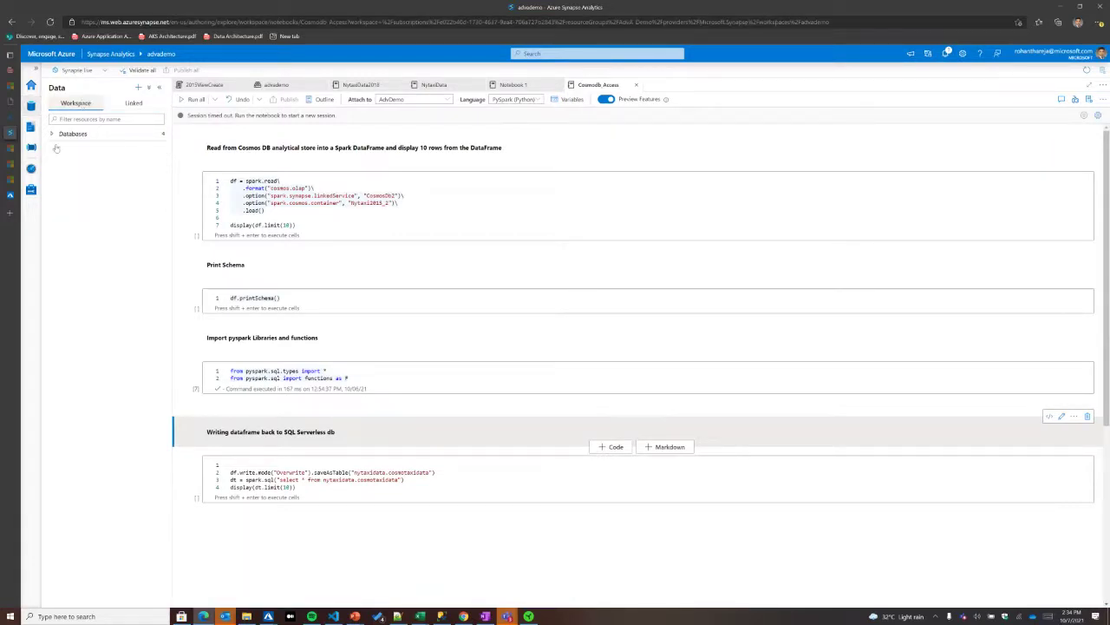
left_click(52, 135)
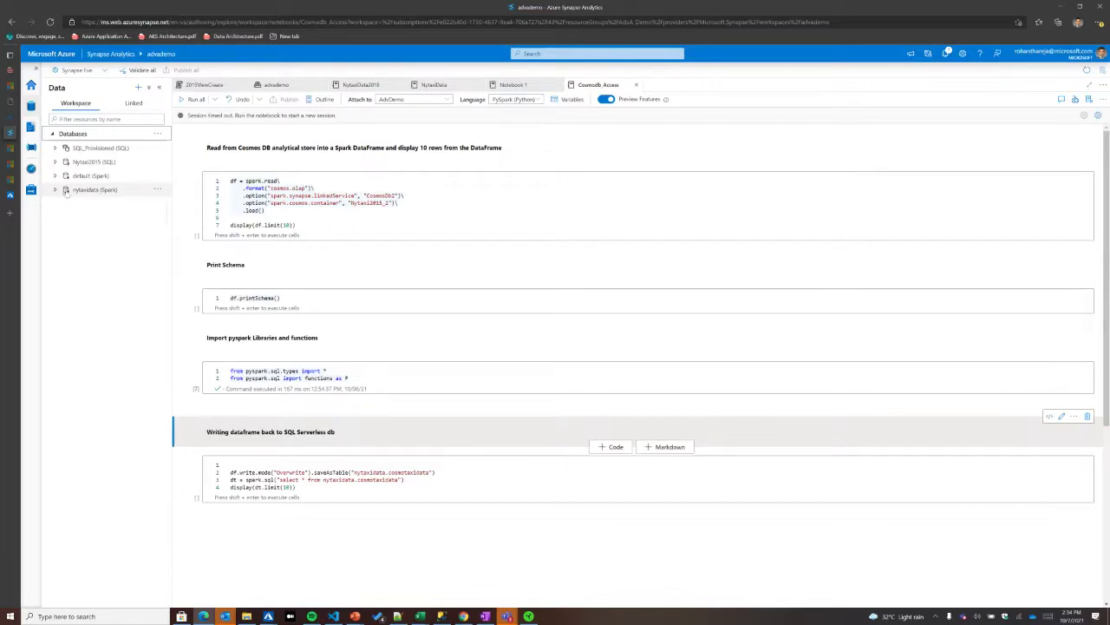
left_click(127, 105)
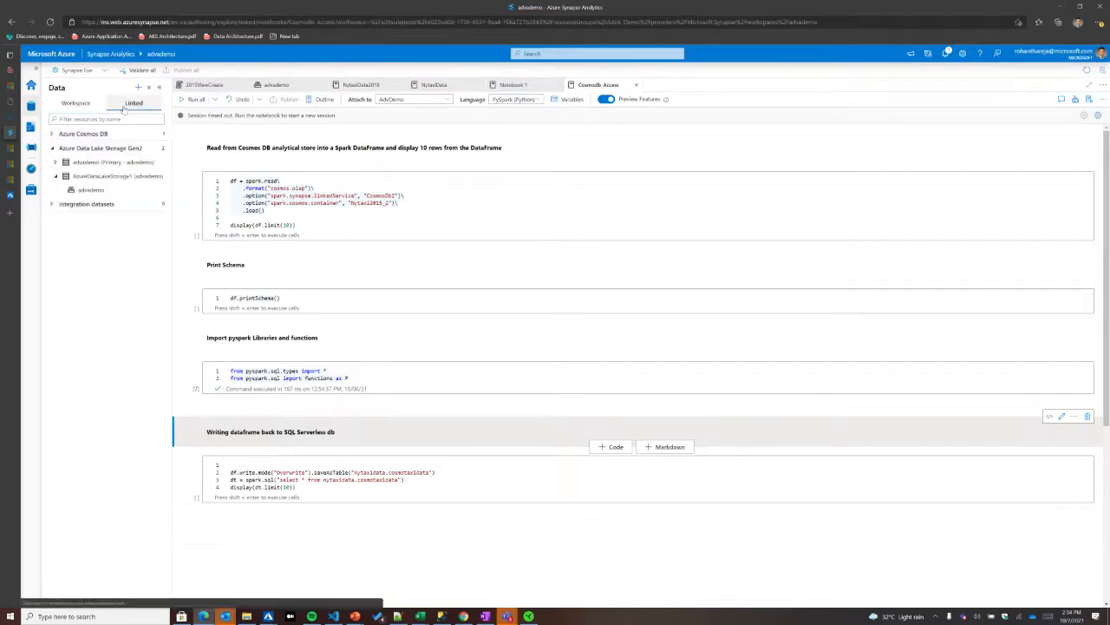
left_click(54, 149)
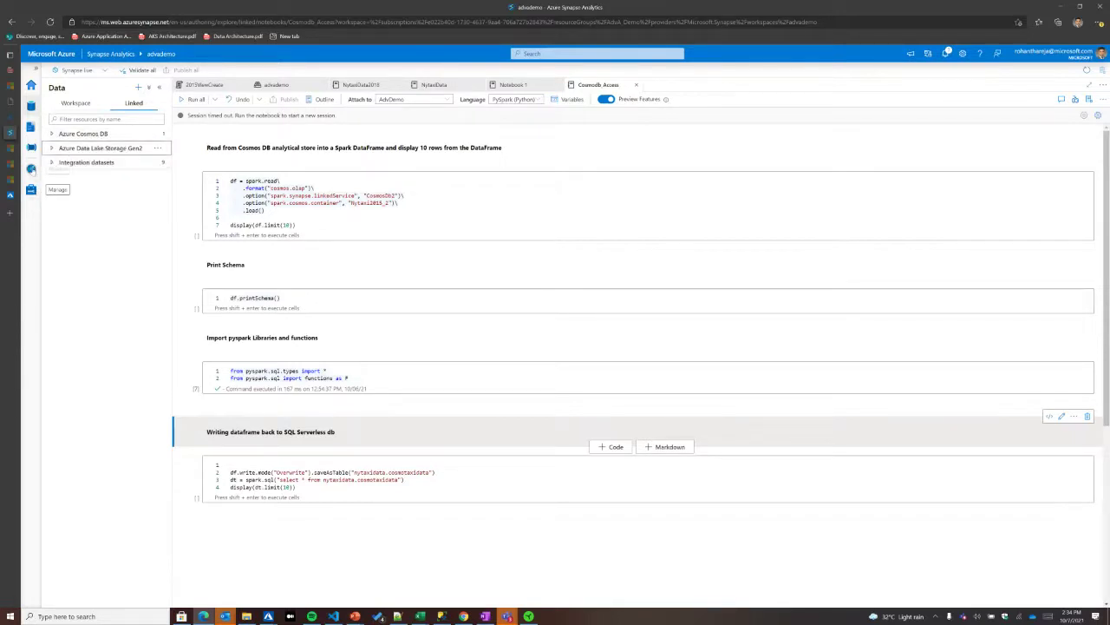
- Review the pipeline runs in the Monitor hub and the linked services in the Manage hub
left_click(32, 171)
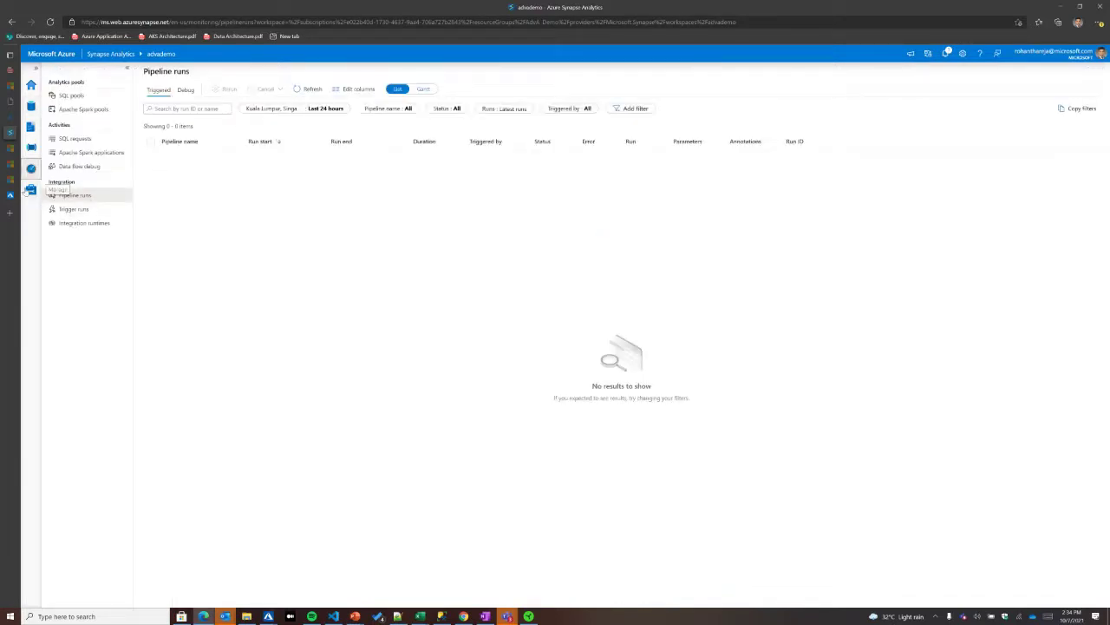
left_click(30, 190)
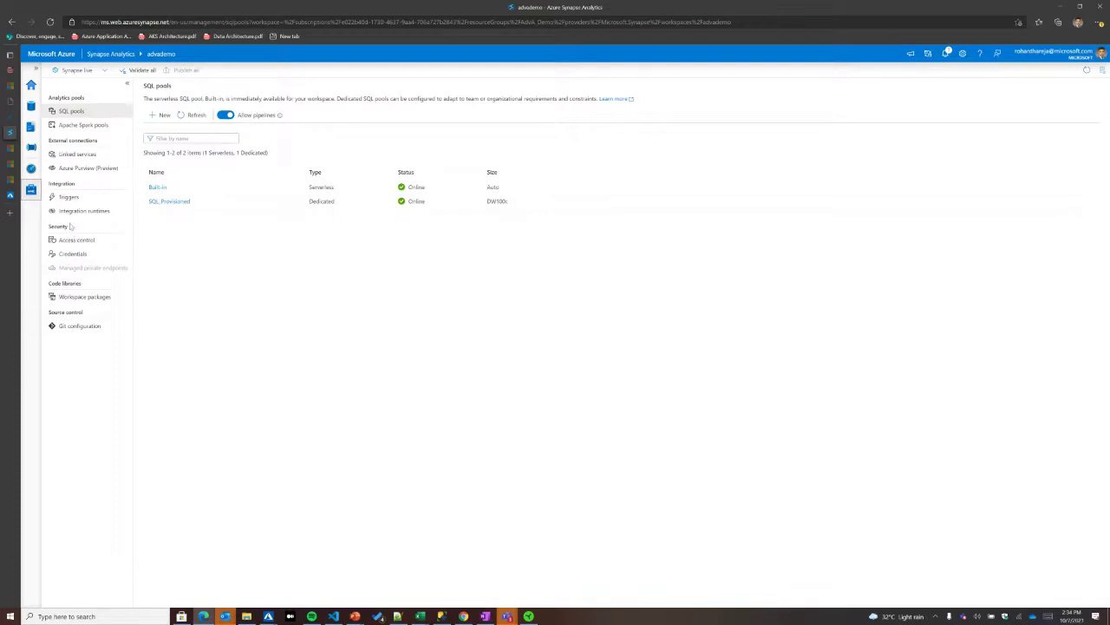
left_click(84, 156)
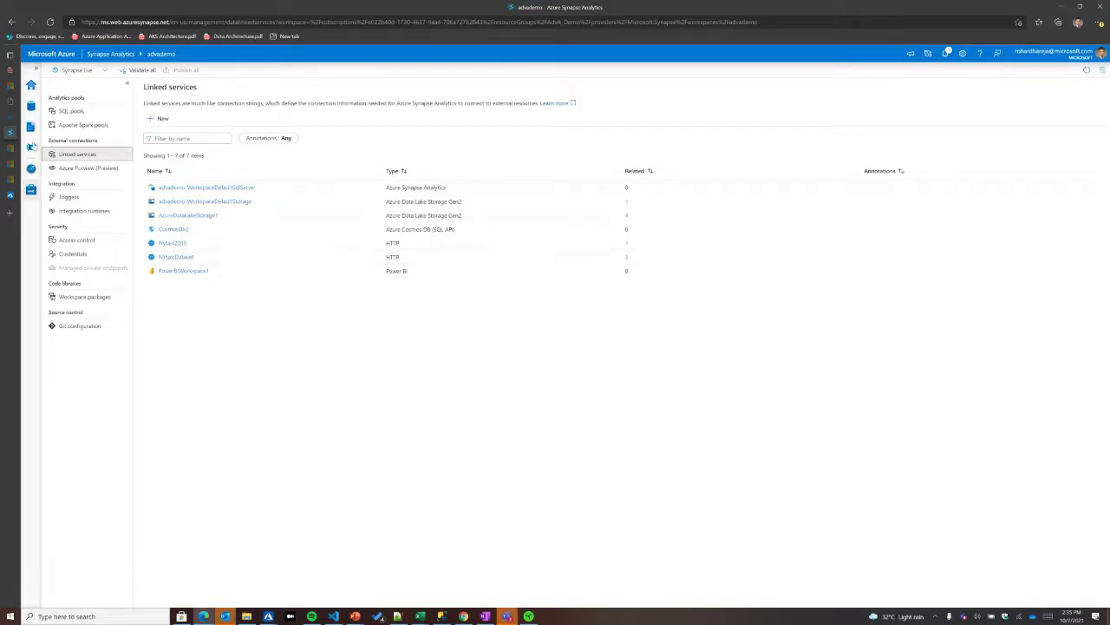
- List the pipelines in the Integrate hub and open the Copy_NyTaxiData_2018 pipeline
left_click(32, 147)
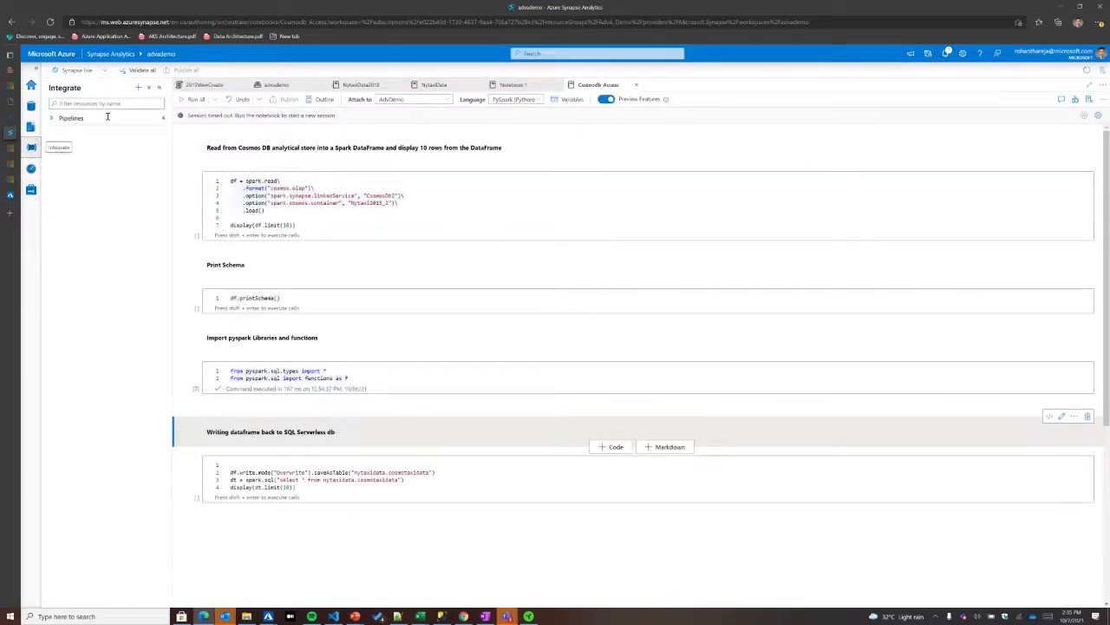
left_click(50, 119)
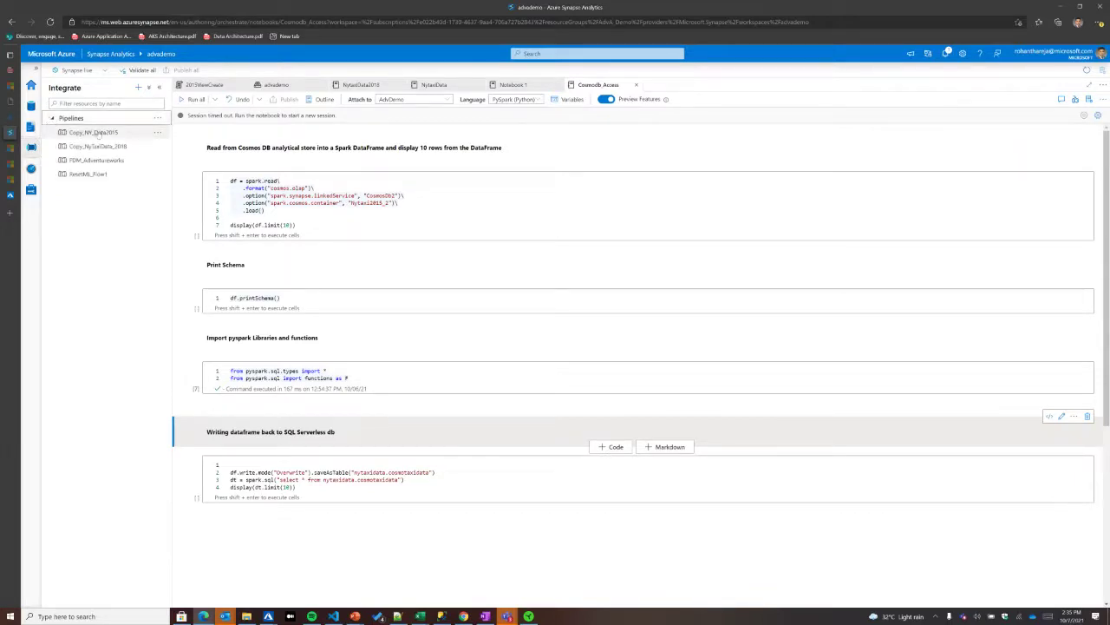
left_click(76, 148)
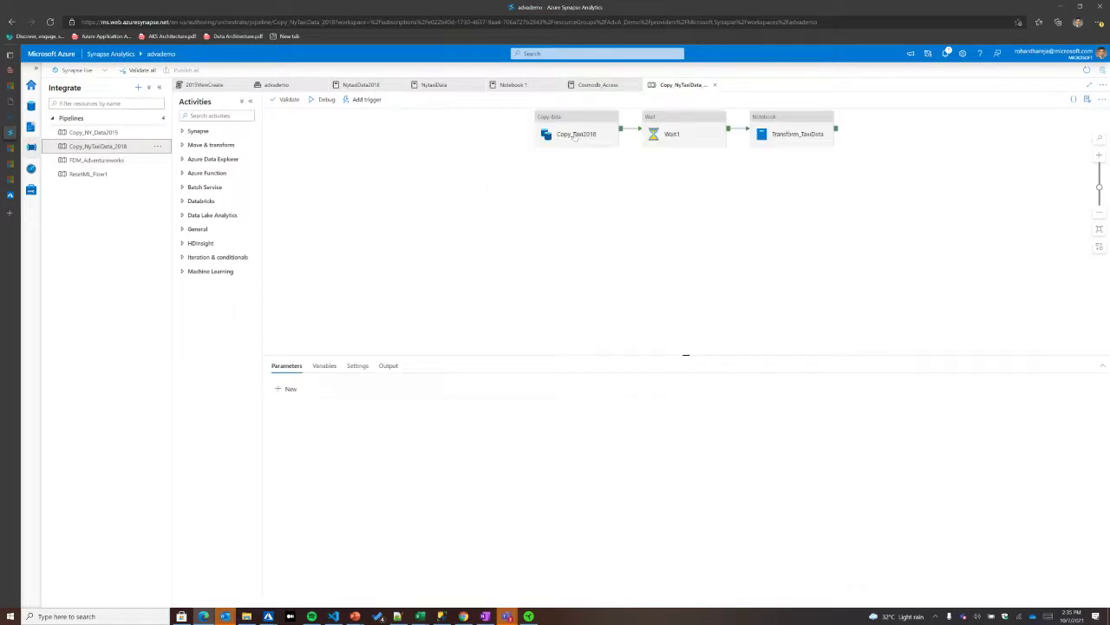
- Open the NYTaxi source dataset of the Copy_Taxi2018 activity and test its linked service connection
left_click(573, 136)
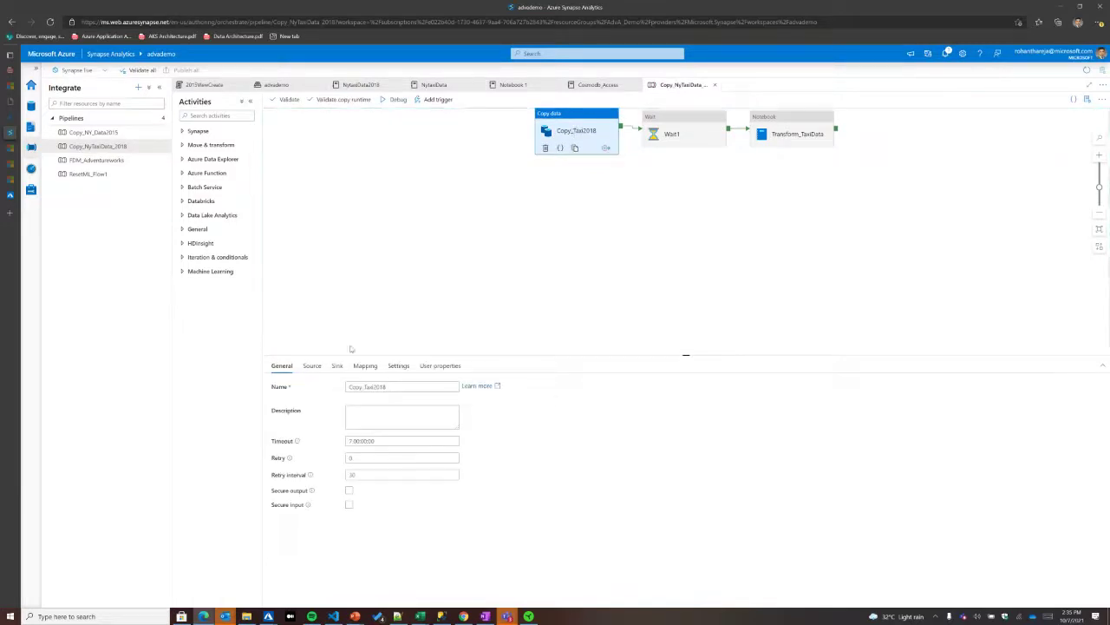
left_click(312, 367)
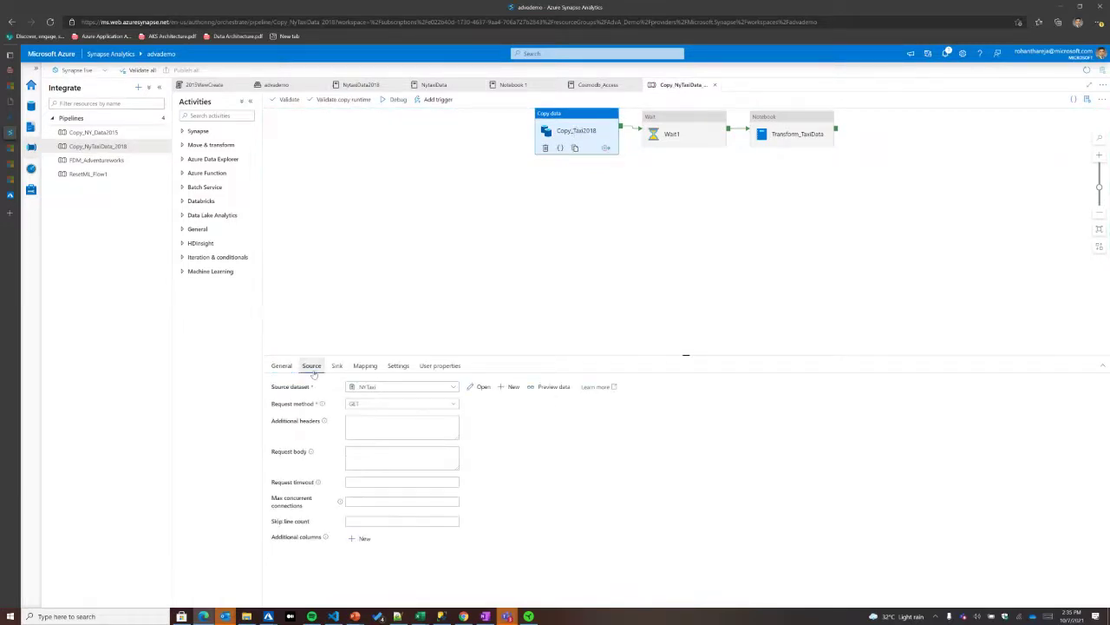
left_click(478, 388)
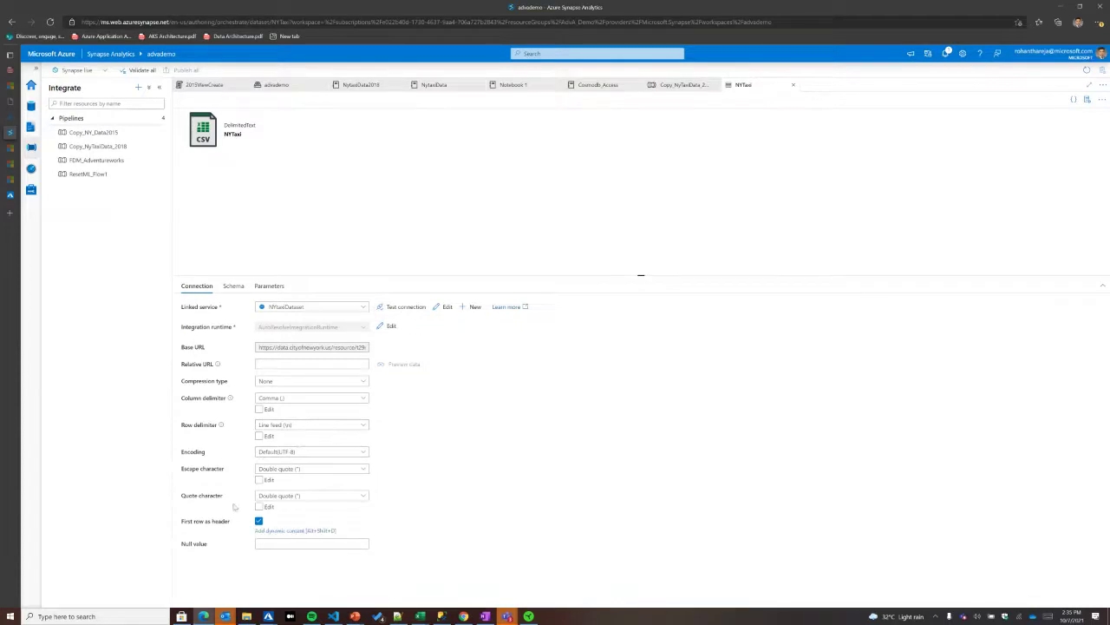
left_click(419, 308)
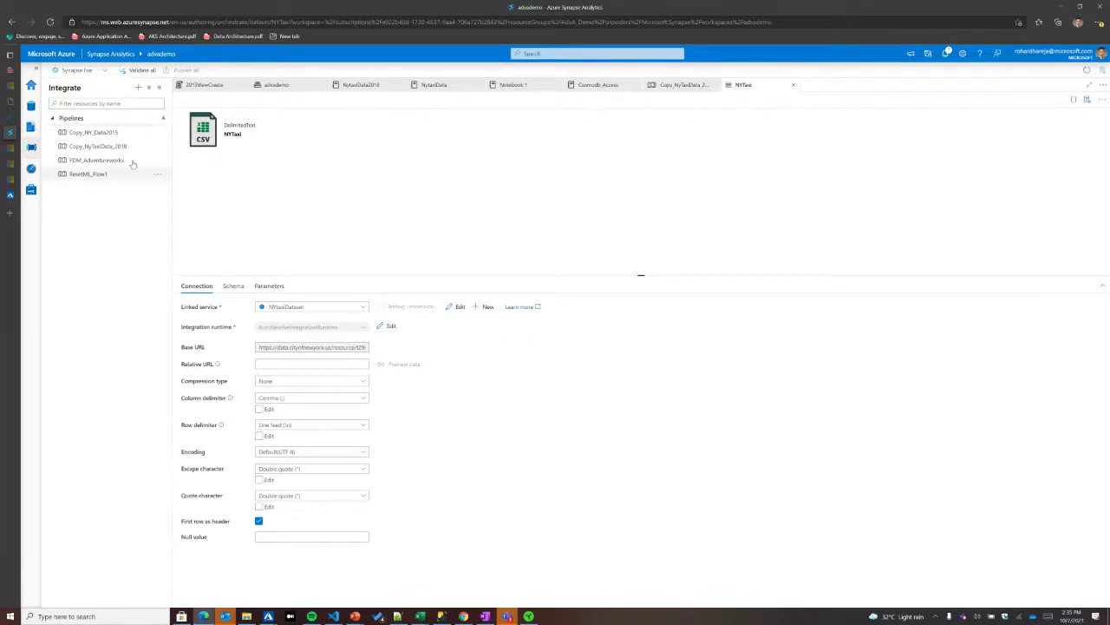
- Return to the Copy_NyTaxiData_2018 pipeline, view the copy activity's sink settings and select the Wait1 activity
left_click(102, 148)
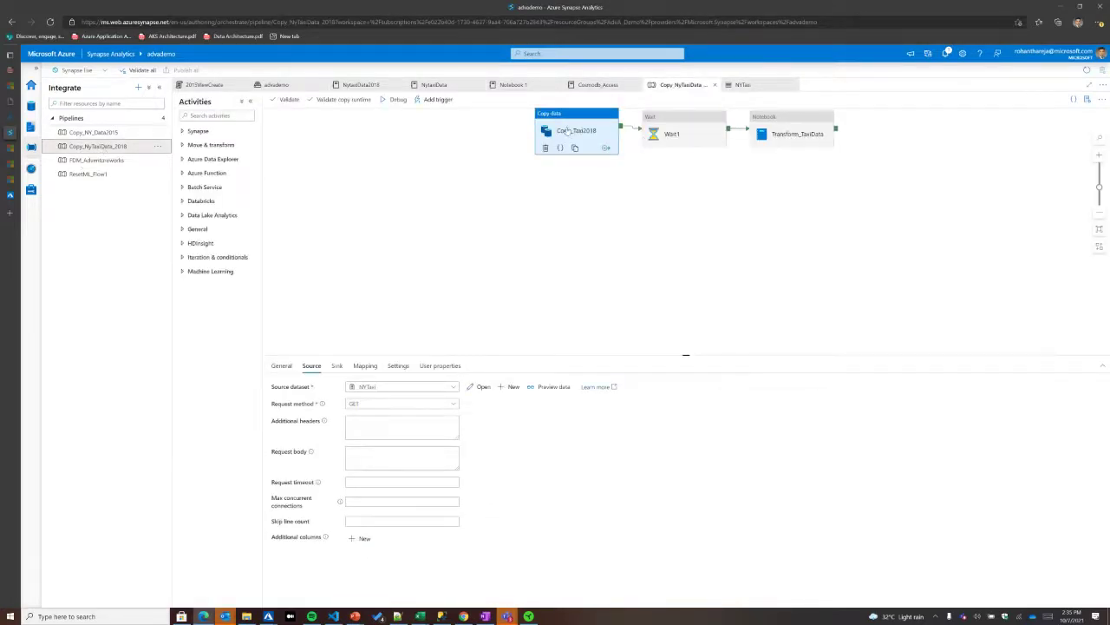
left_click(336, 365)
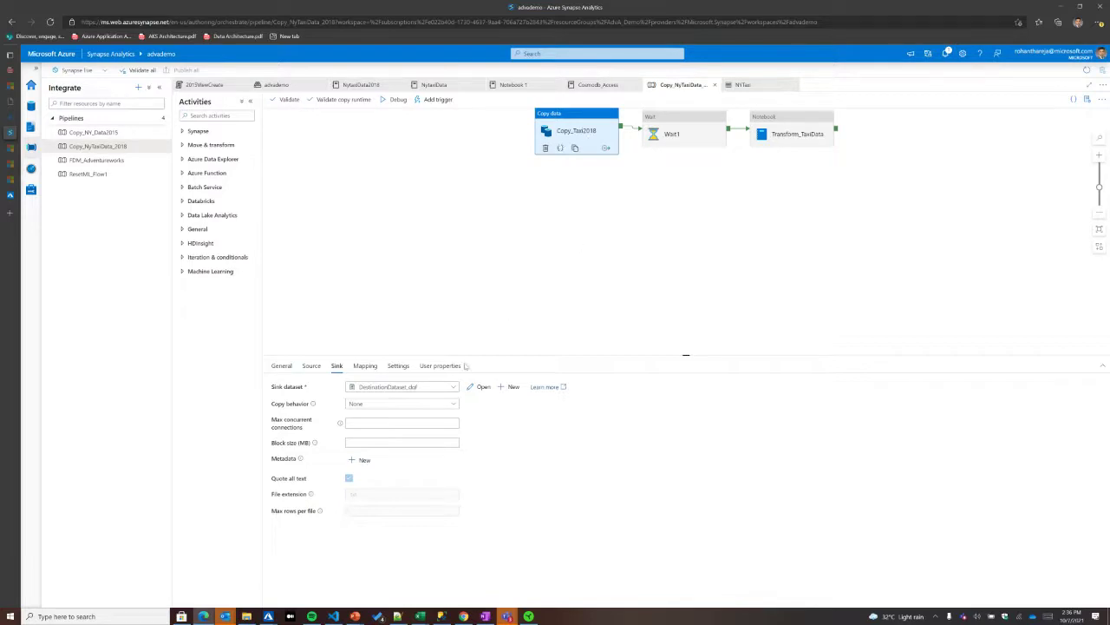
left_click(685, 138)
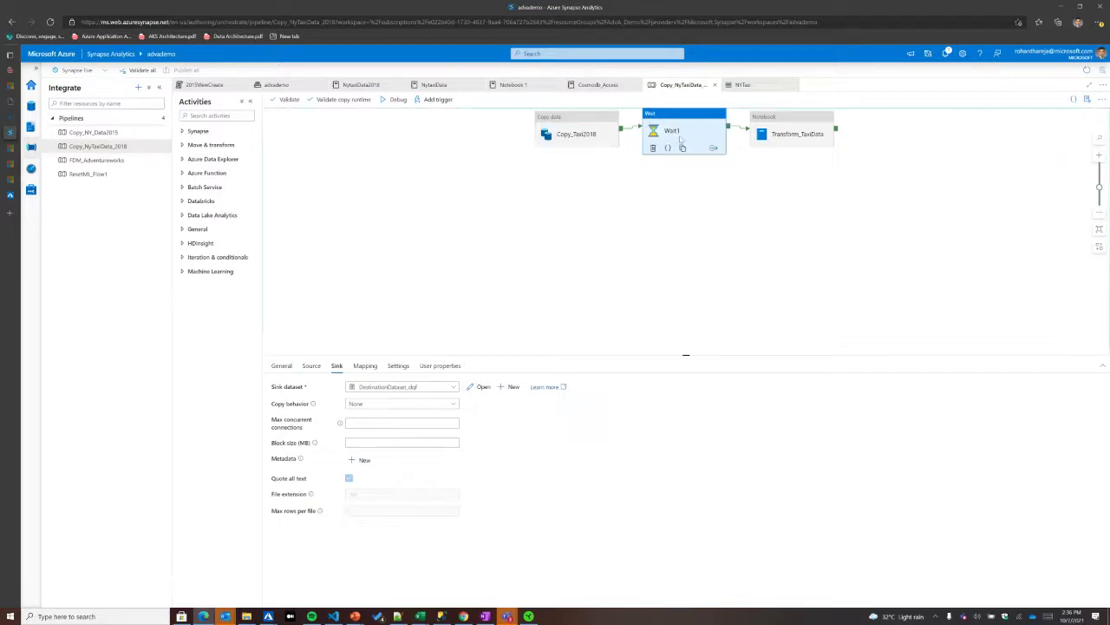
- Select the Transform_TaxiData notebook activity and open the NytaxiData2018 notebook from the Develop hub
left_click(810, 135)
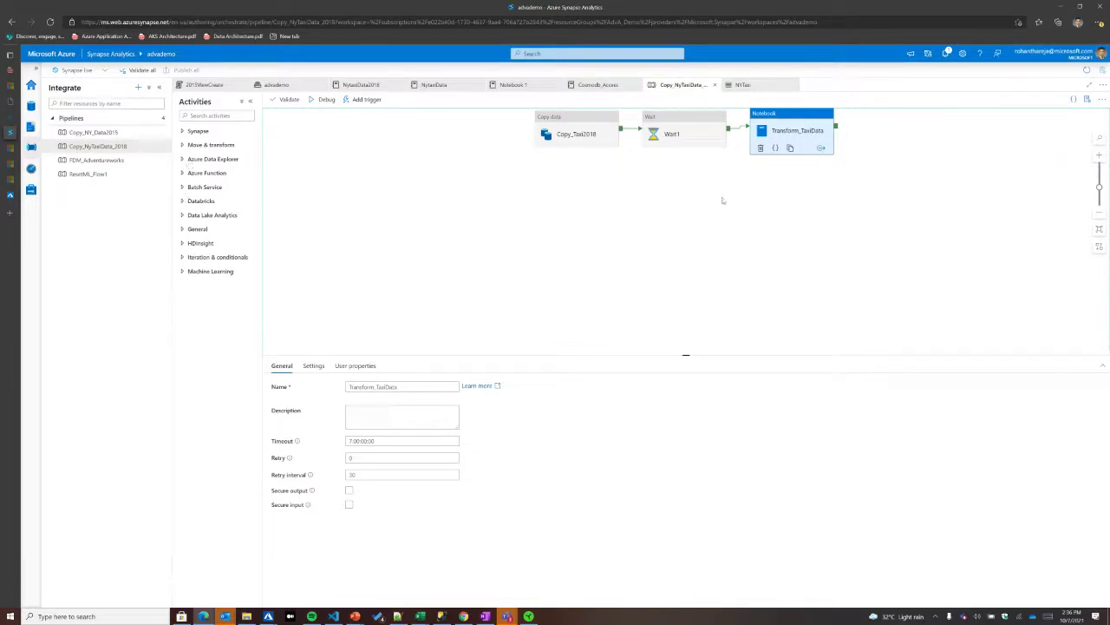
left_click(32, 128)
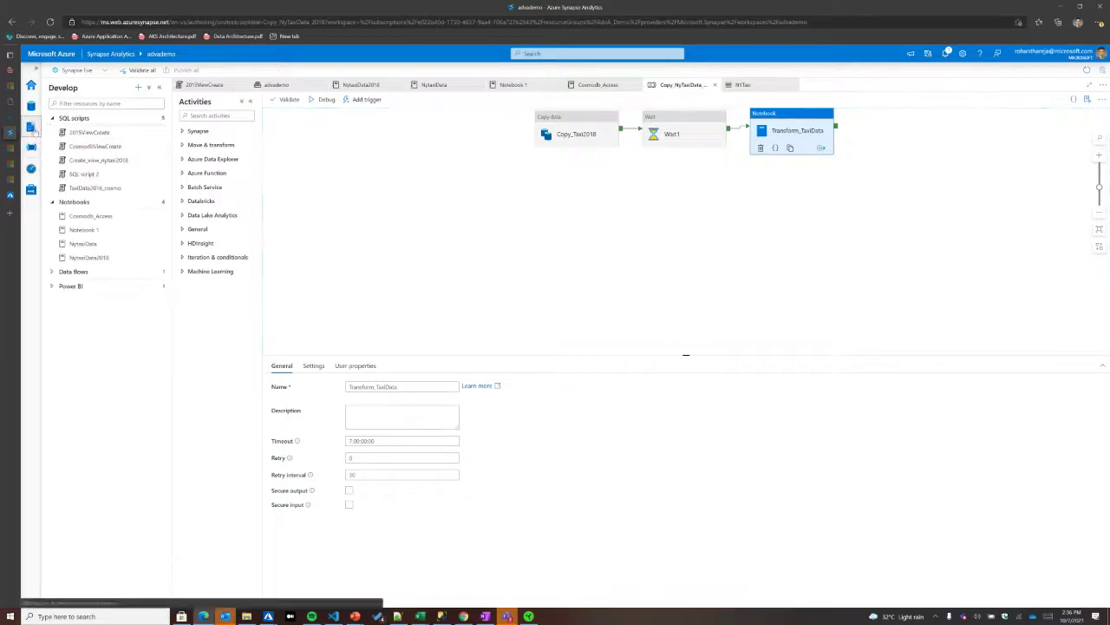
left_click(94, 258)
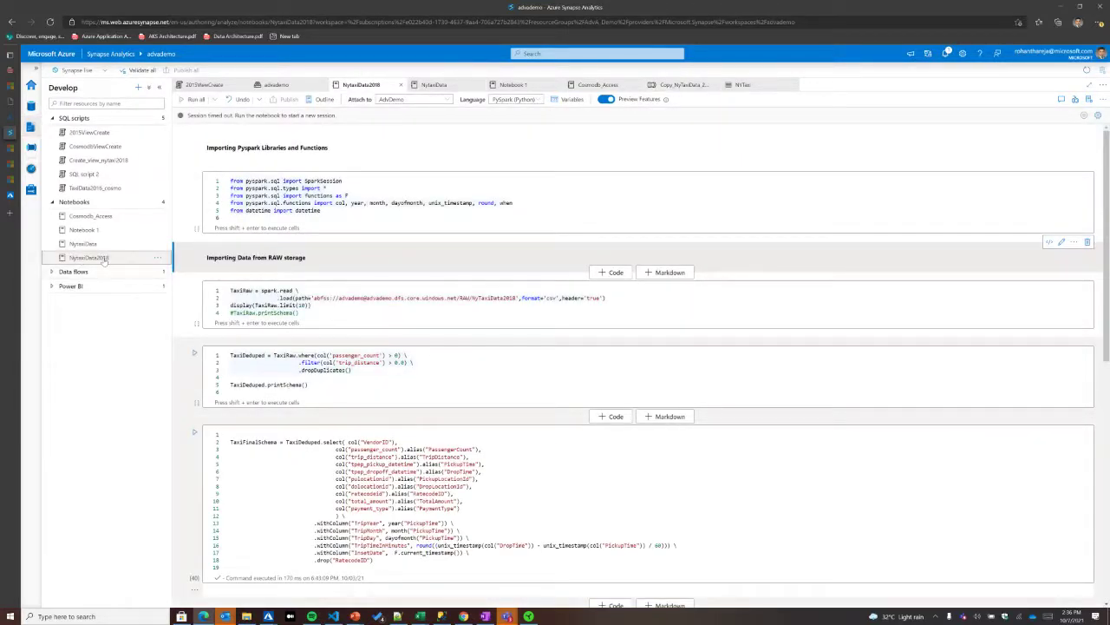
- Switch to the Azure portal and open the advademo container of the advademo storage account in the AdvA_Demo resource group
left_click(33, 198)
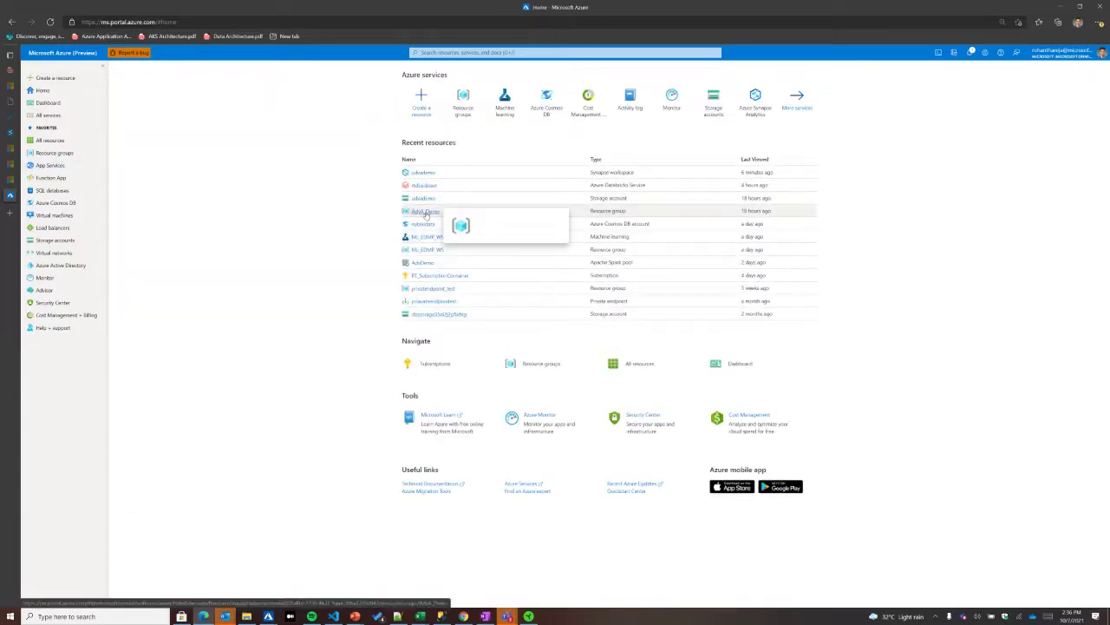
left_click(425, 212)
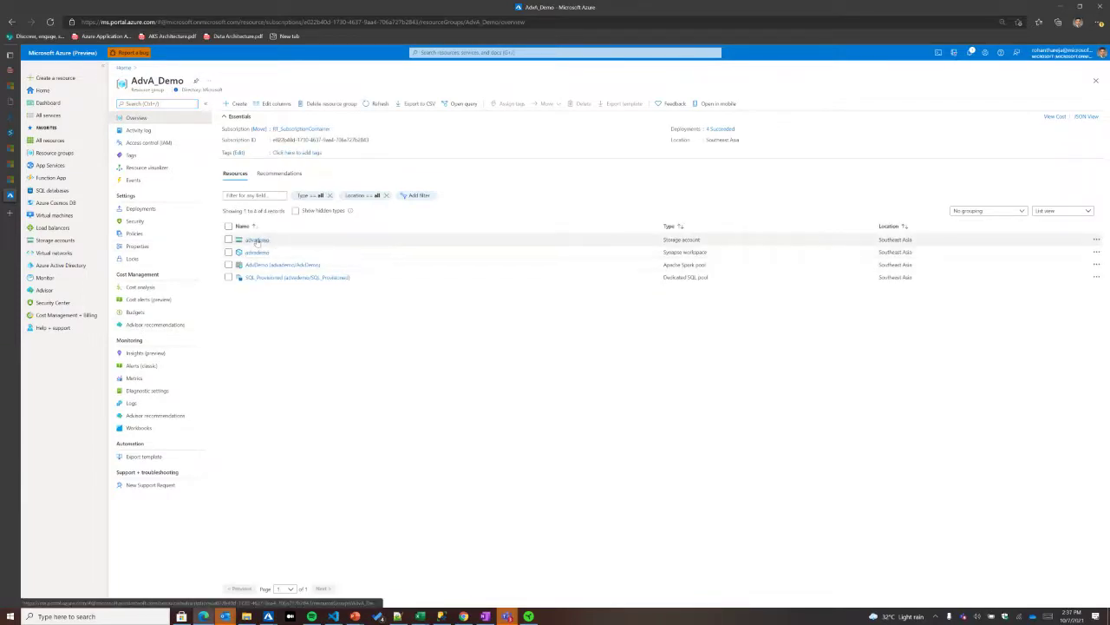
left_click(256, 241)
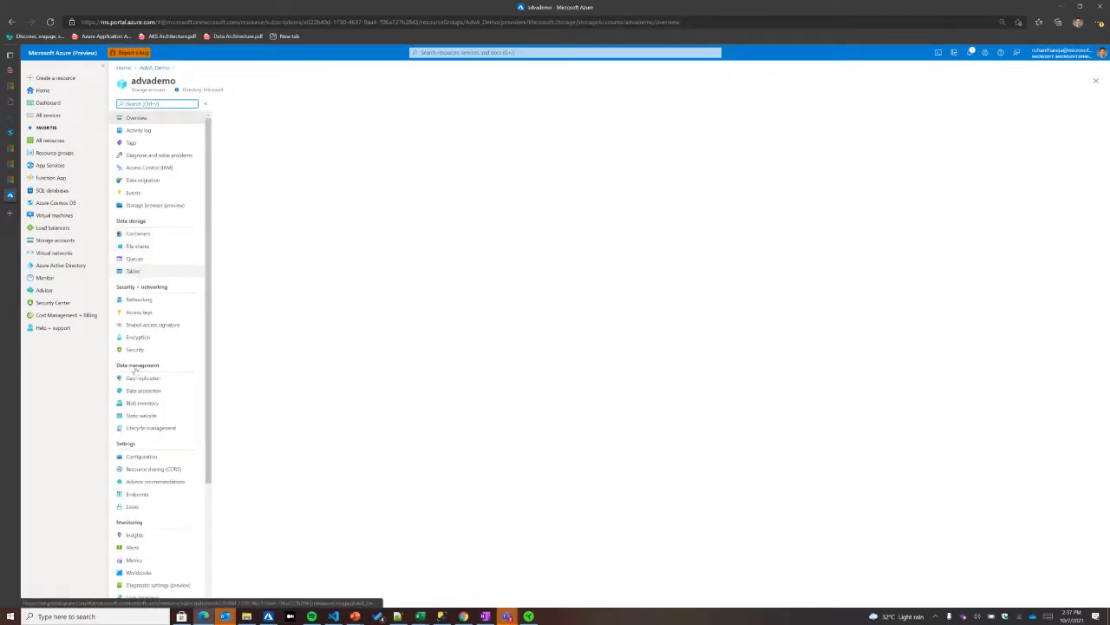
left_click(134, 377)
left_click(143, 234)
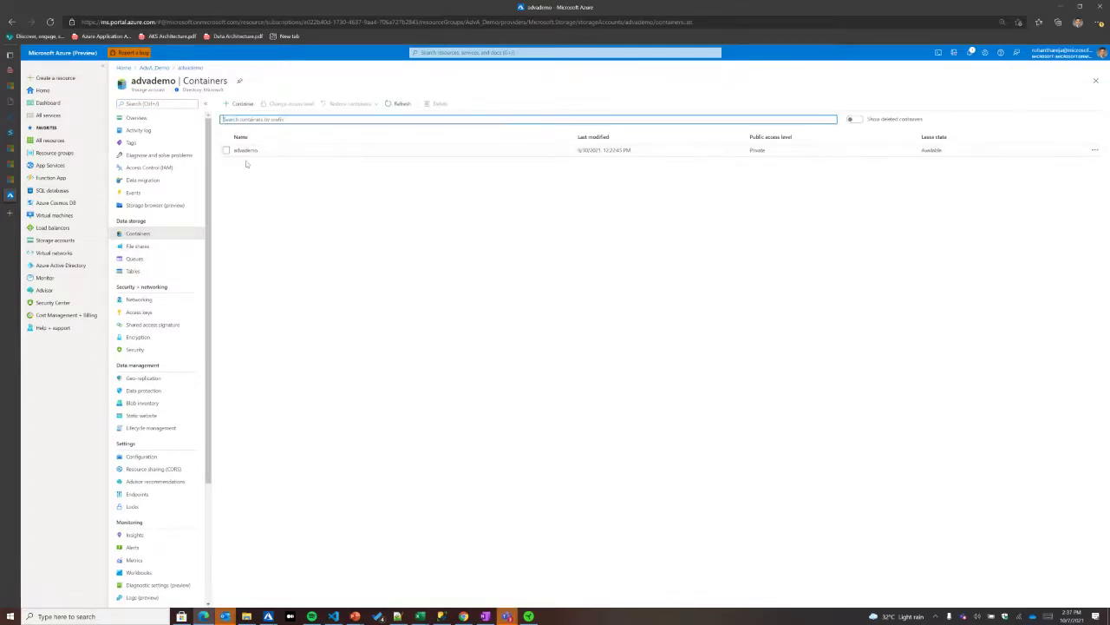
left_click(247, 151)
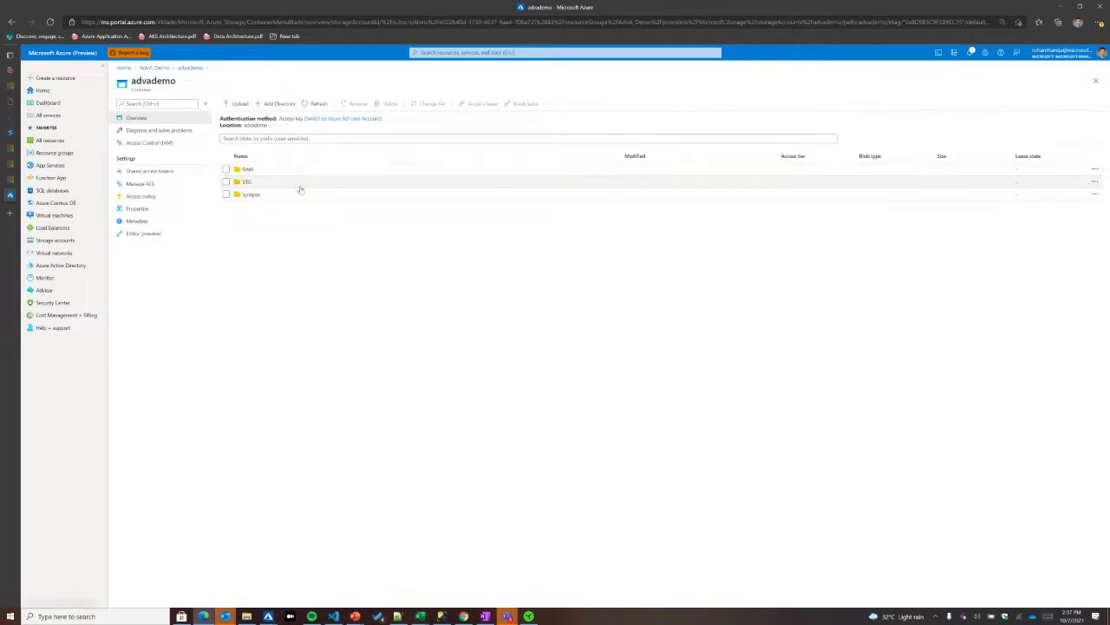
- Open the RAW folder in the container and select the NyTaxiData2018 file
left_click(257, 172)
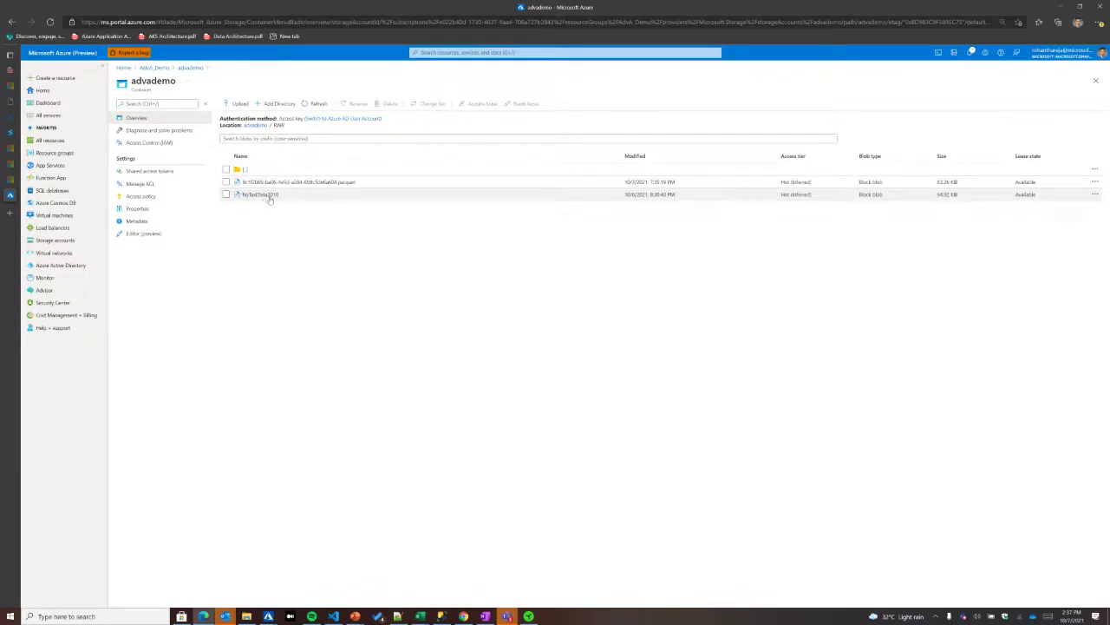
right_click(269, 197)
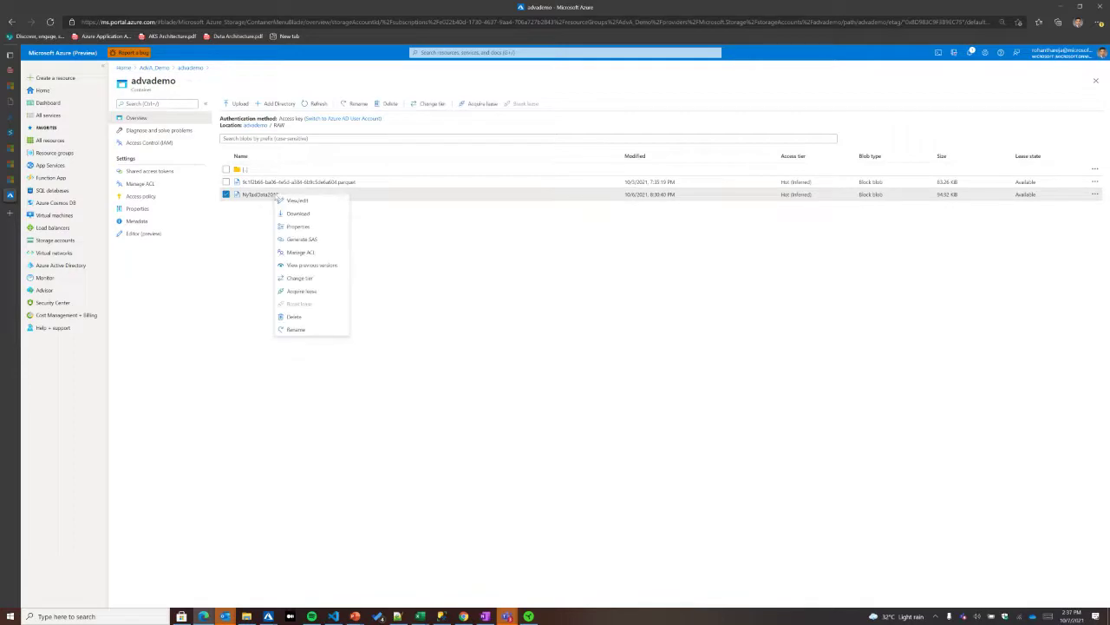
left_click(506, 244)
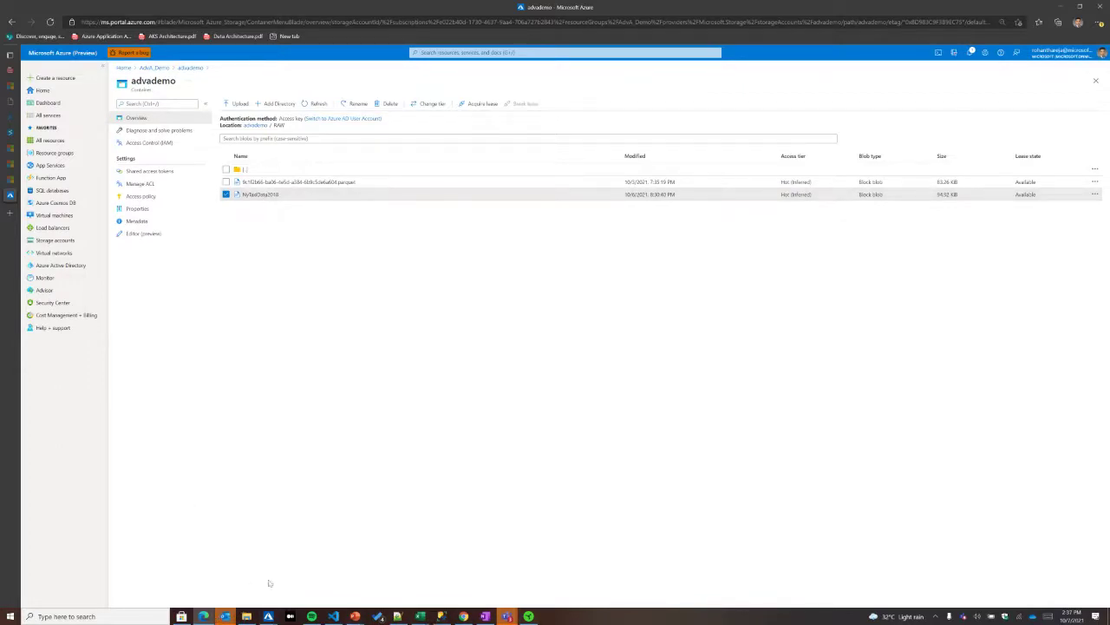
- Switch back to Synapse Studio and run the cell importing the PySpark libraries in the NytaxiData2018 notebook
mouse_move(268, 618)
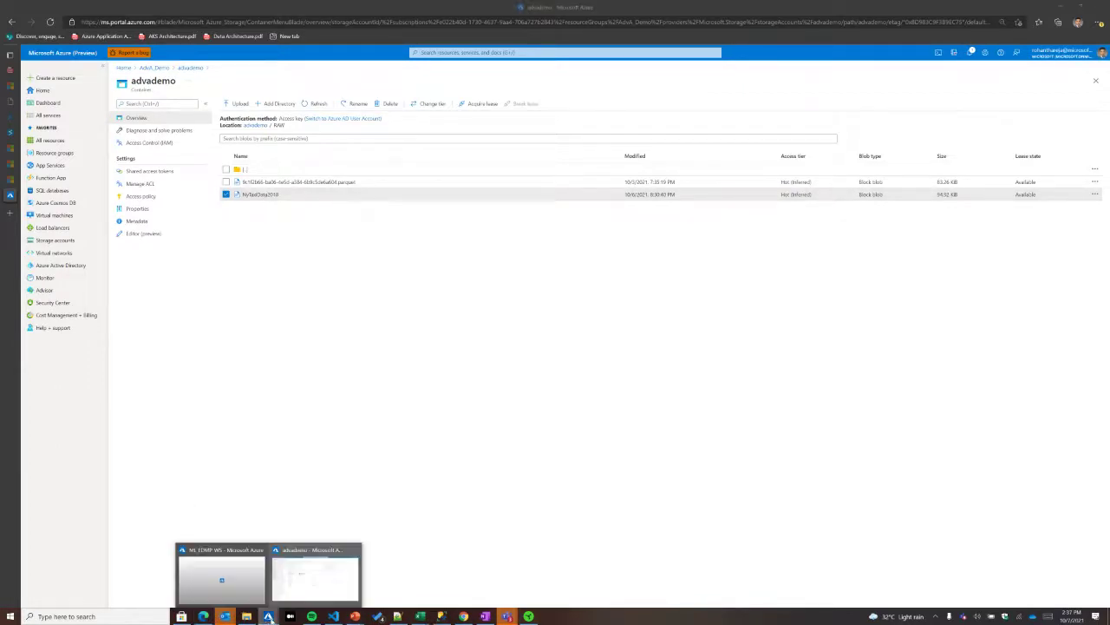
mouse_move(327, 575)
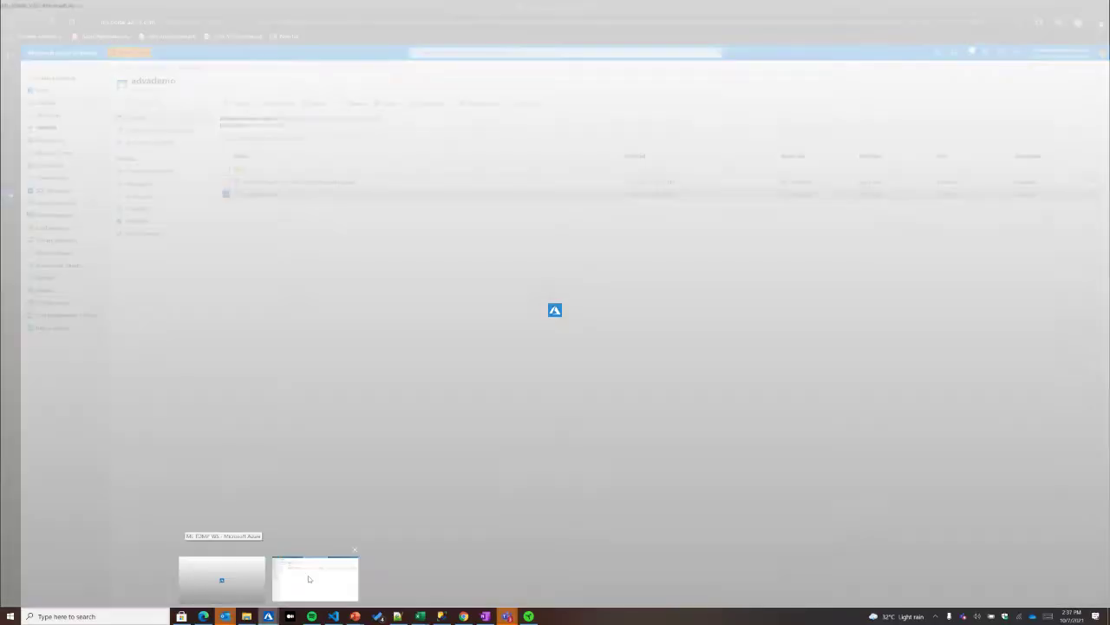
left_click(303, 577)
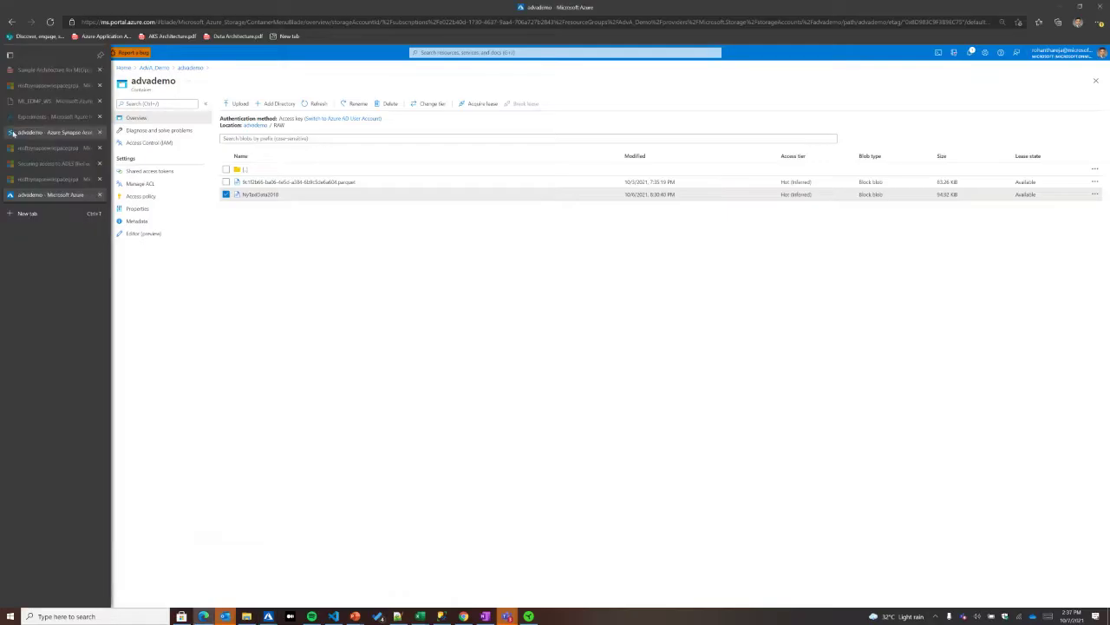
left_click(13, 132)
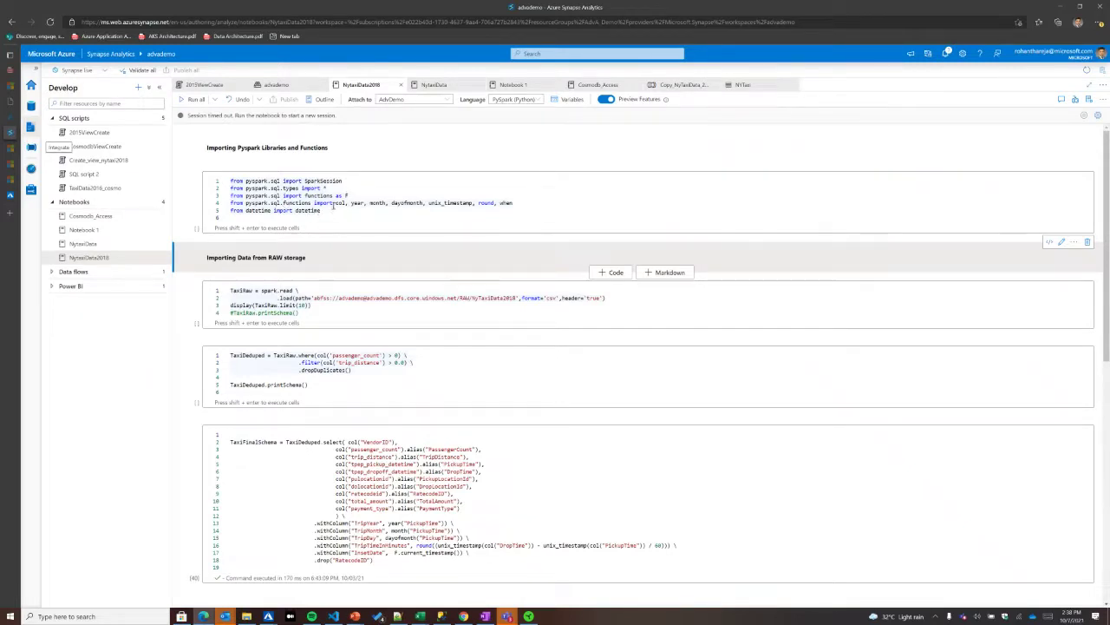
left_click(328, 211)
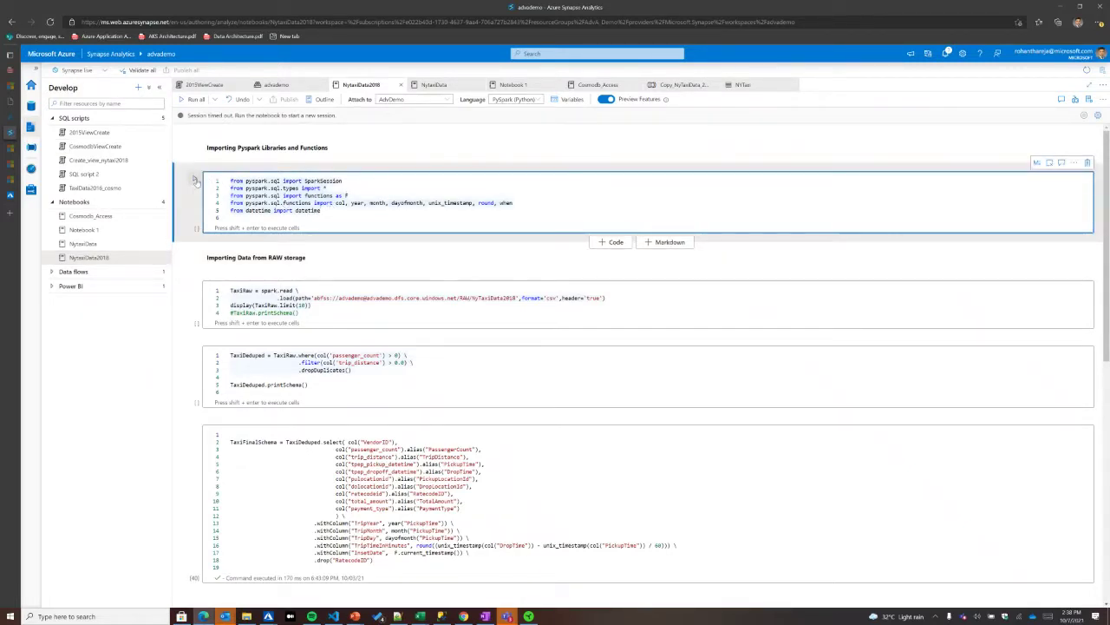
left_click(195, 181)
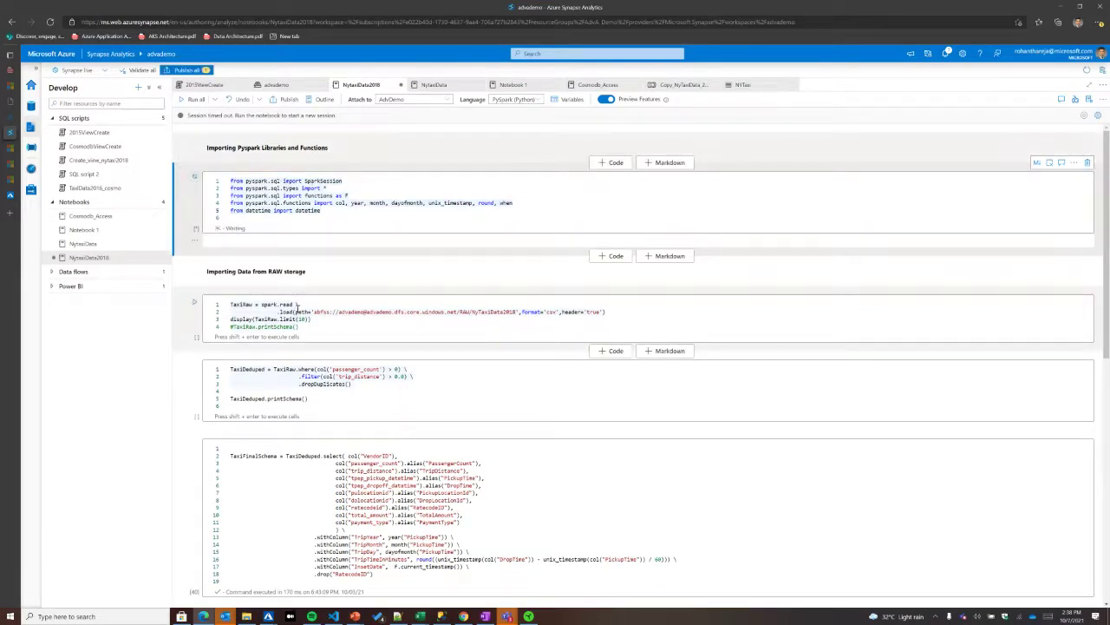
- Review the raw data import, deduplication and schema cells of the NytaxiData2018 notebook
scroll(373, 277, "down", 3)
scroll(599, 177, "up", 1)
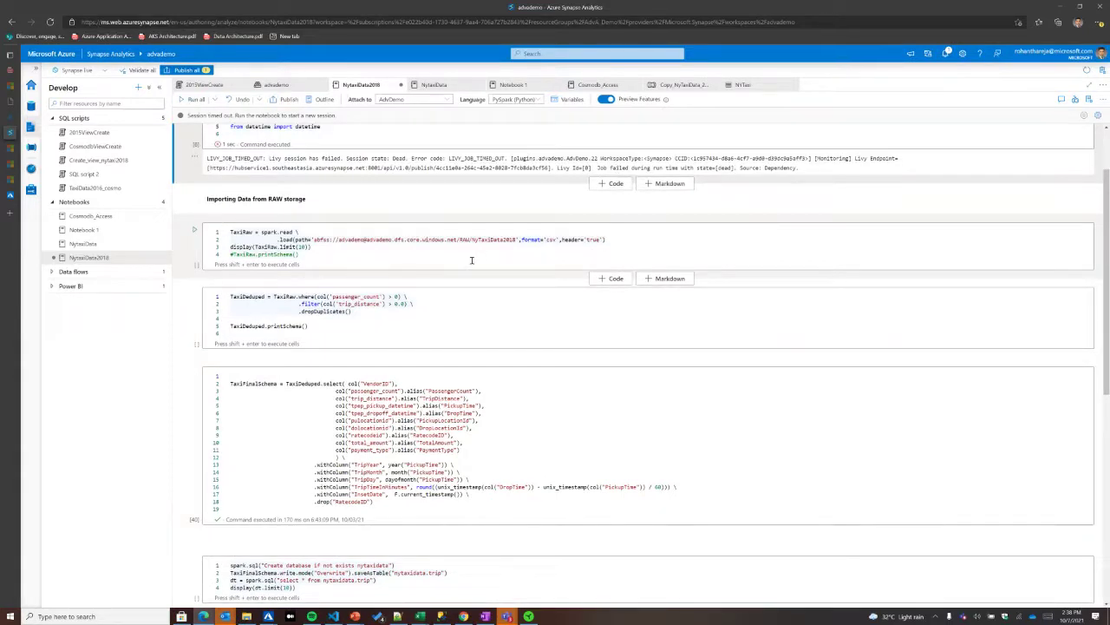
scroll(472, 261, "down", 2)
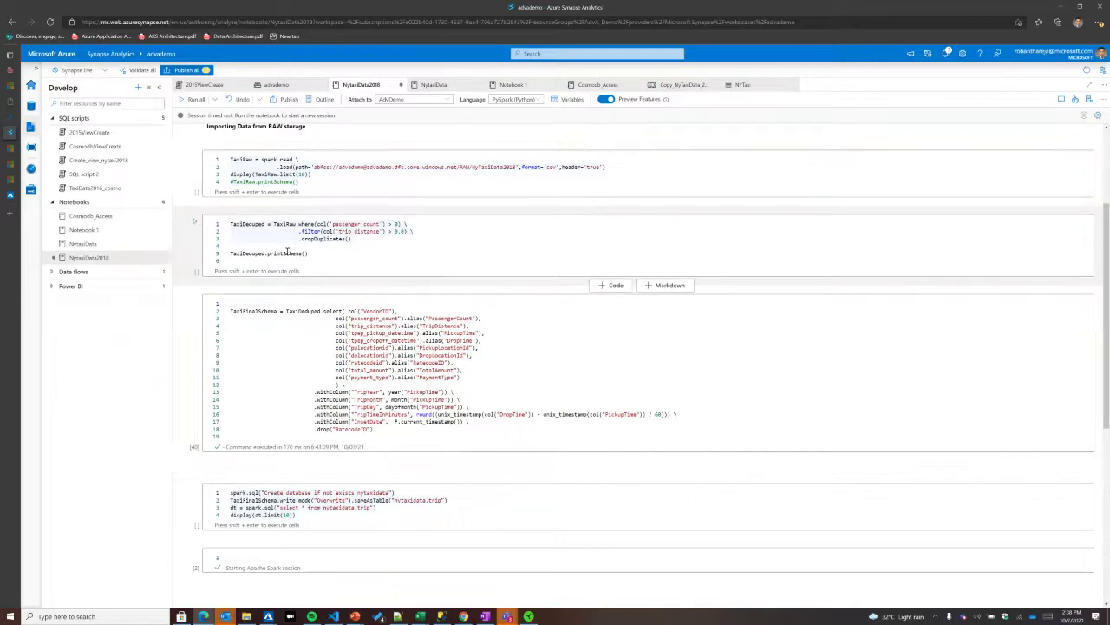
- Open the NytaxiData notebook and review its cells from reading the data to writing the Spark table
left_click(119, 244)
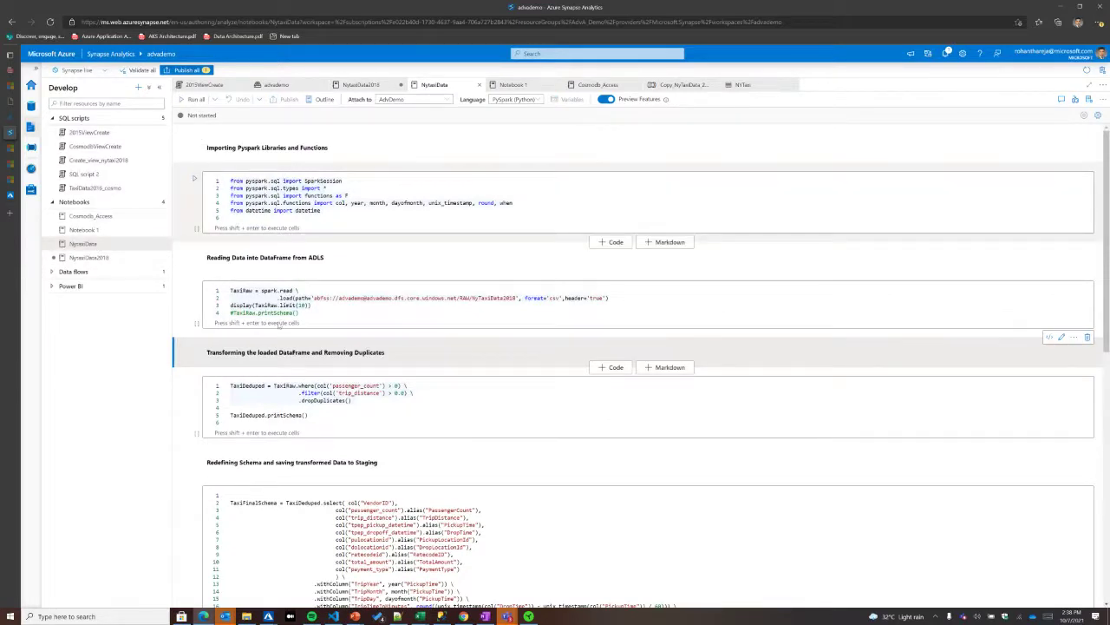
scroll(302, 340, "down", 1)
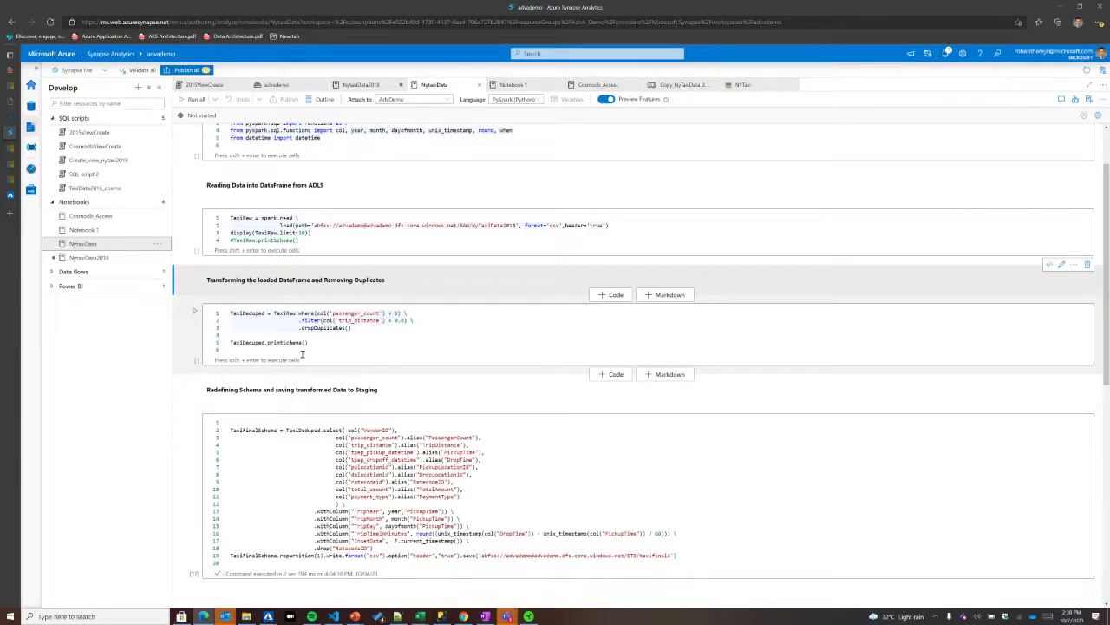
scroll(302, 353, "down", 5)
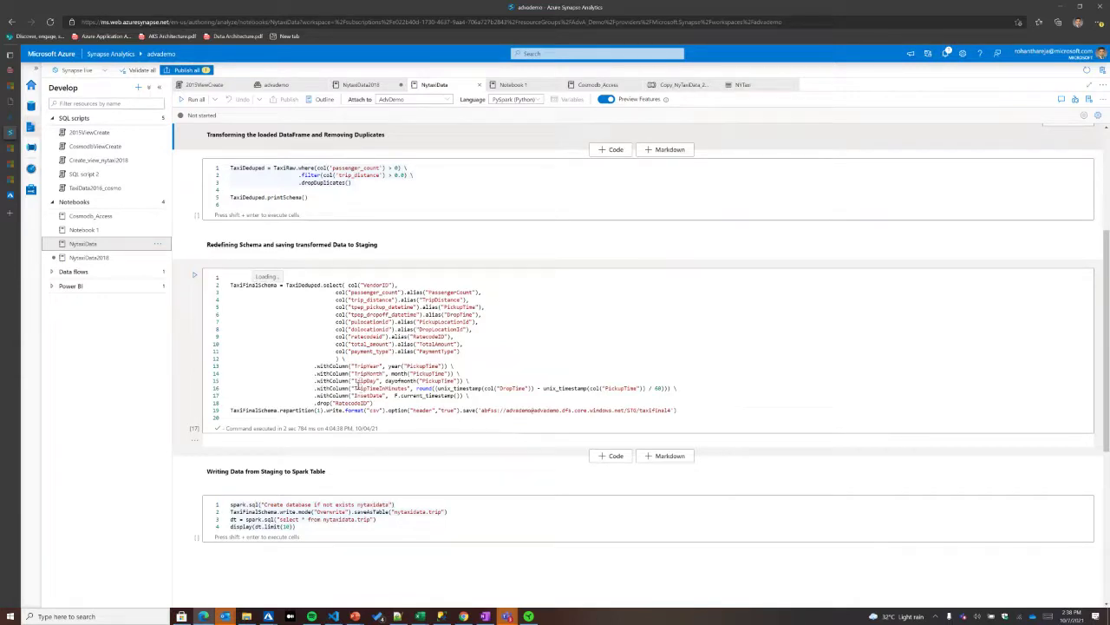
- Highlight the trip year, month and day columns in the schema cell, followed by the CSV write format and the staging folder
left_click_drag(357, 369, 361, 379)
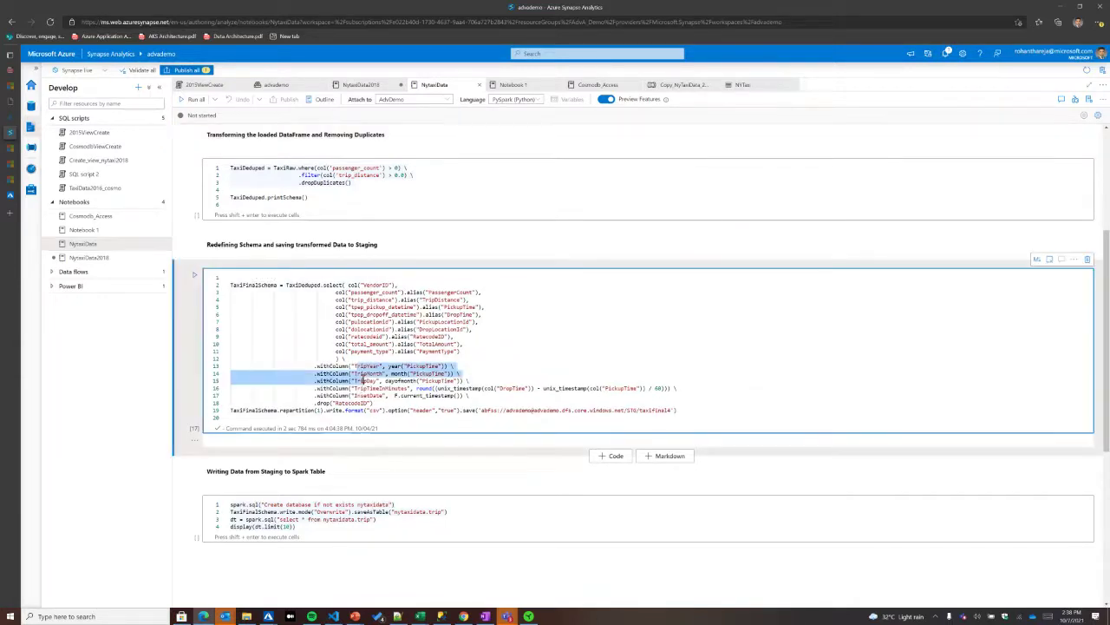
left_click(675, 367)
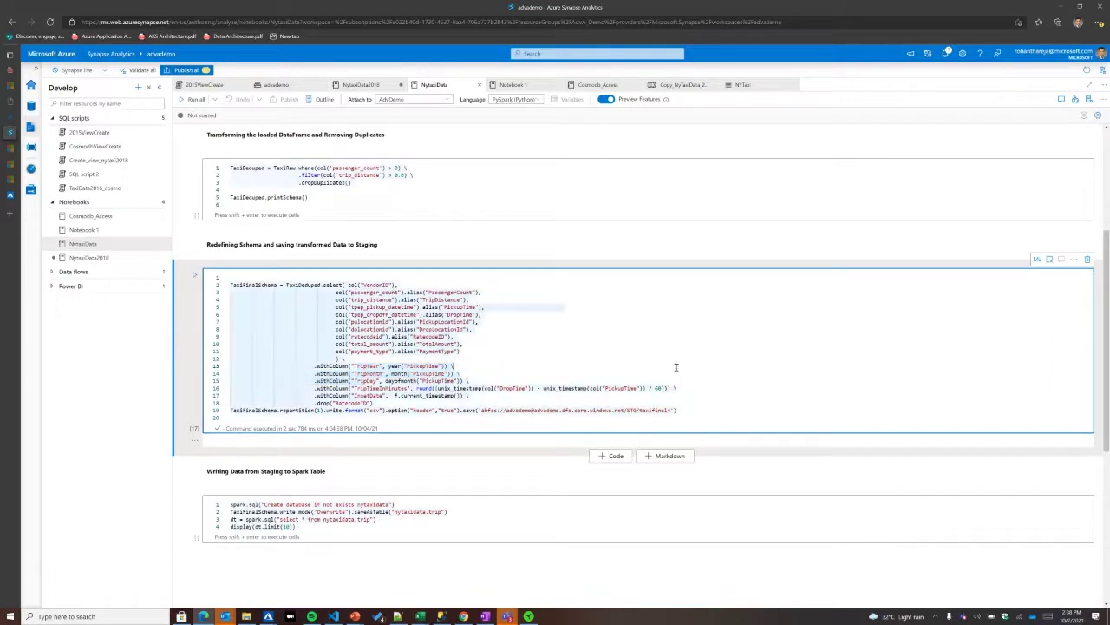
left_click(260, 411)
left_click_drag(345, 411, 376, 410)
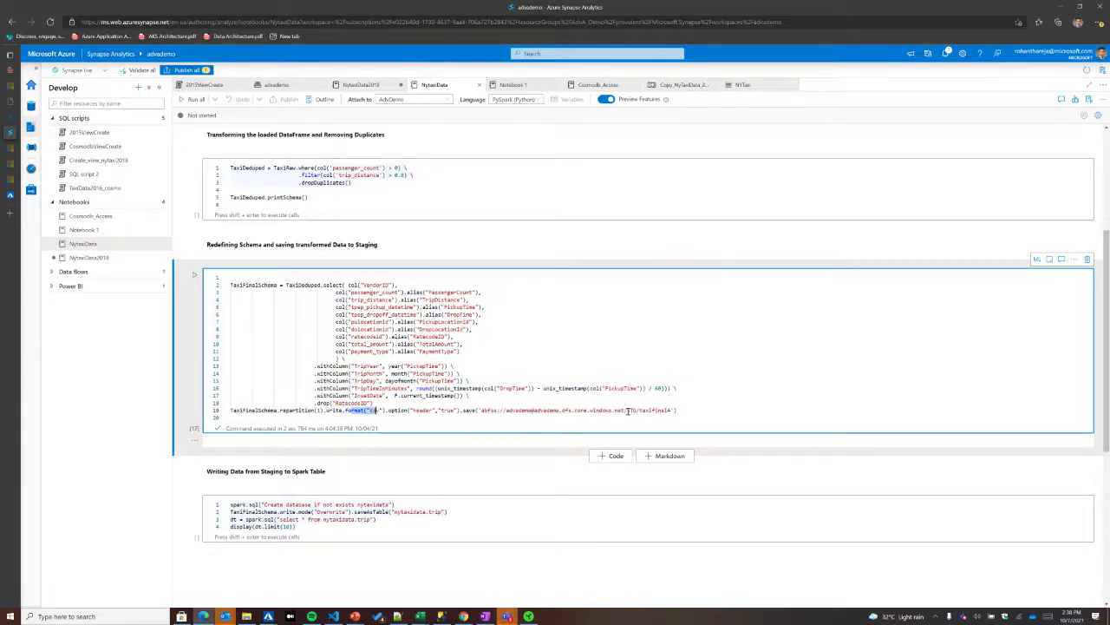
left_click_drag(626, 411, 638, 411)
left_click(704, 411)
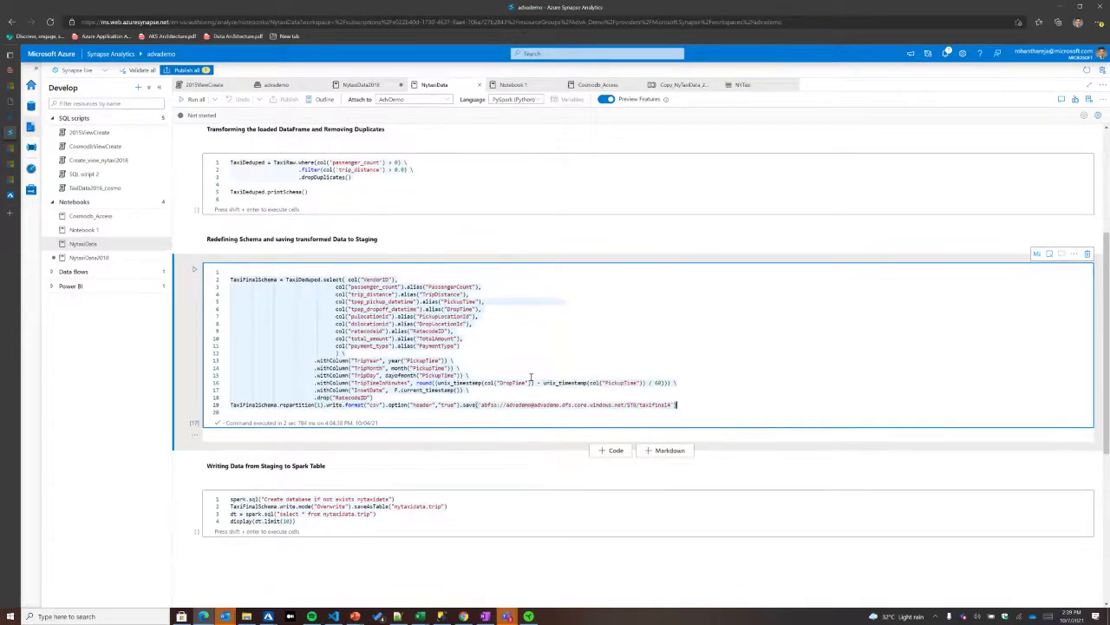
- Highlight the taxifinal4 staging path and the code that writes the data to the nytaxidata.trip Spark table
scroll(607, 356, "down", 1)
left_click_drag(683, 338, 622, 337)
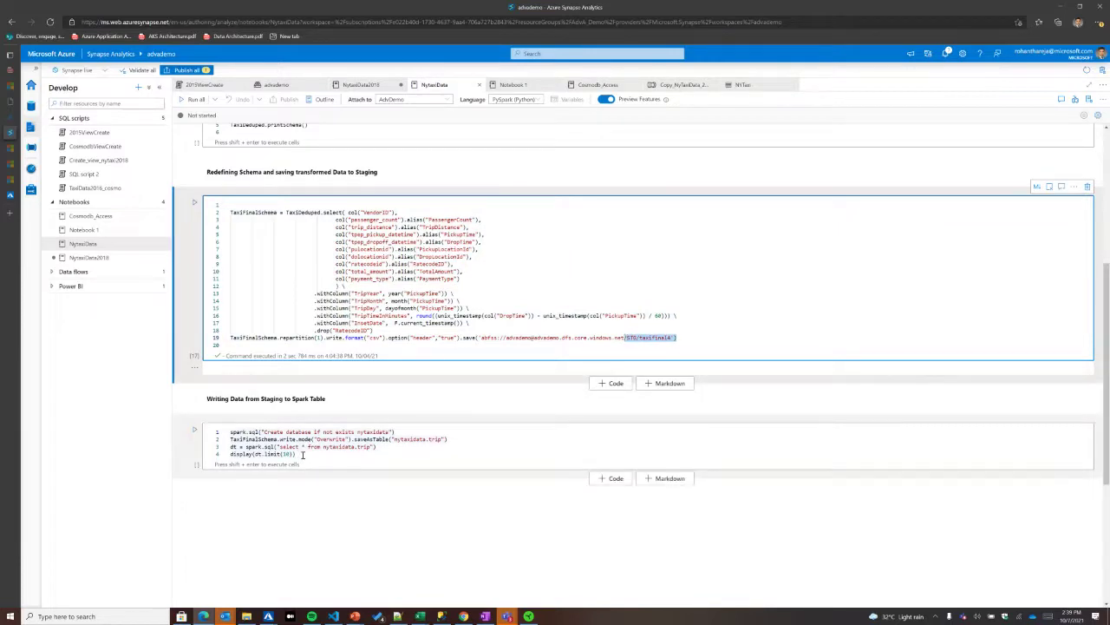
left_click_drag(295, 452, 231, 431)
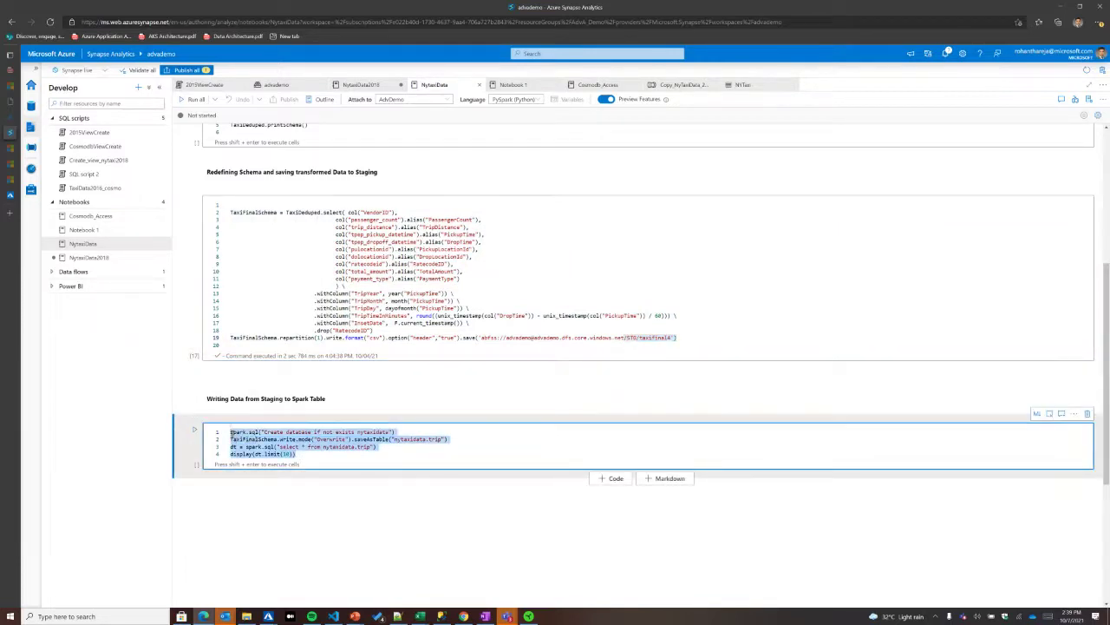
- Highlight the Overwrite saveAsTable code for nytaxidata.trip and the "Create database if not exists" statement in the Spark table cell
left_click(372, 440)
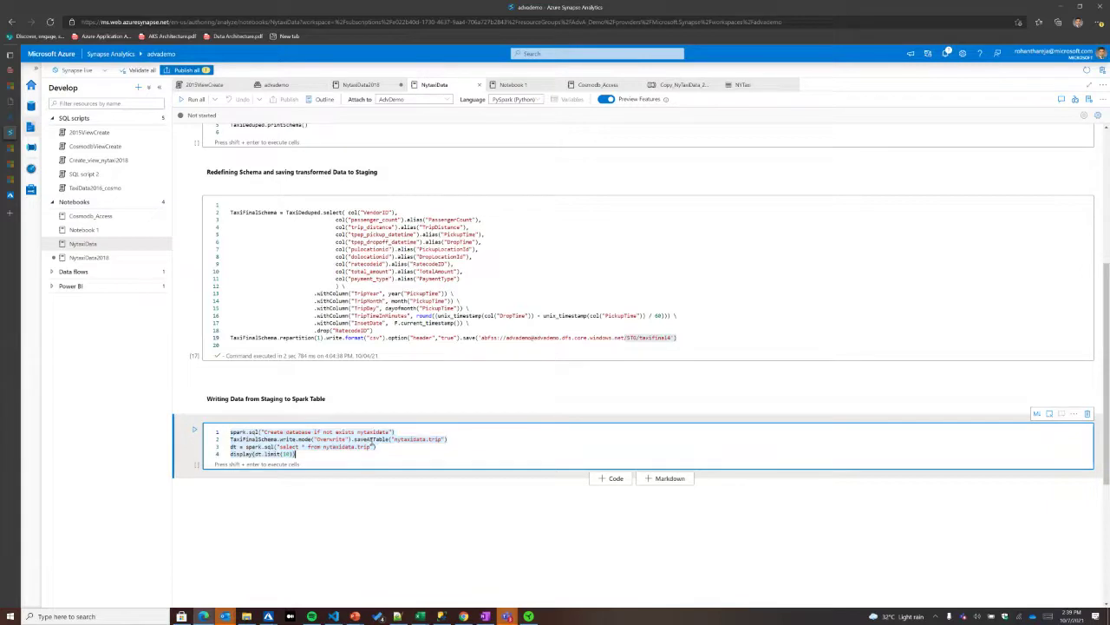
left_click_drag(294, 439, 436, 439)
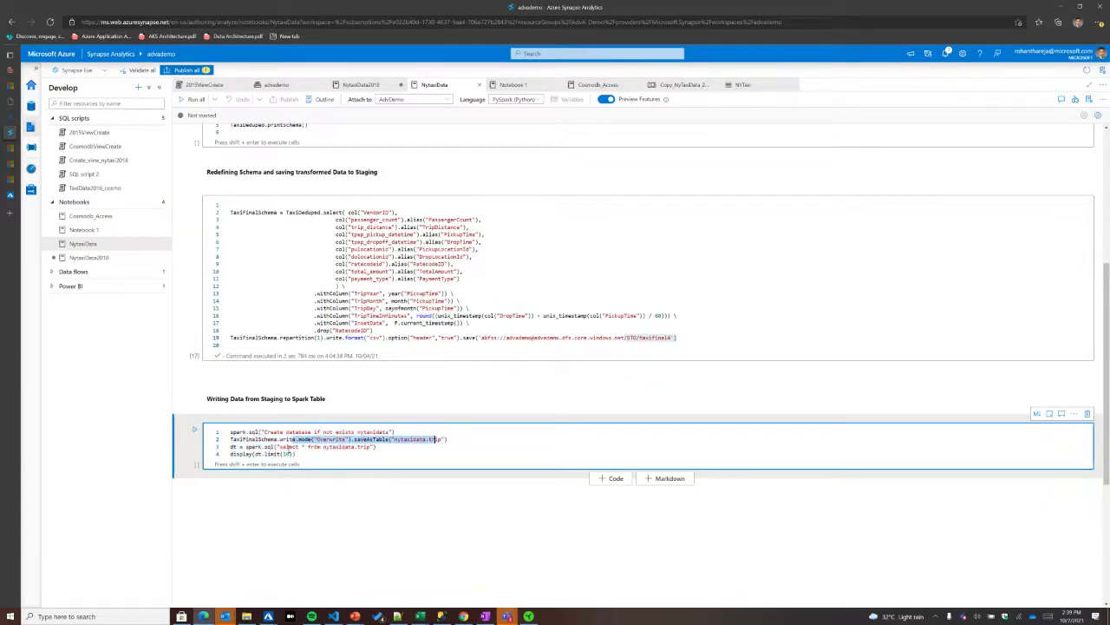
left_click(434, 441)
left_click_drag(357, 441, 413, 439)
left_click_drag(264, 432, 355, 432)
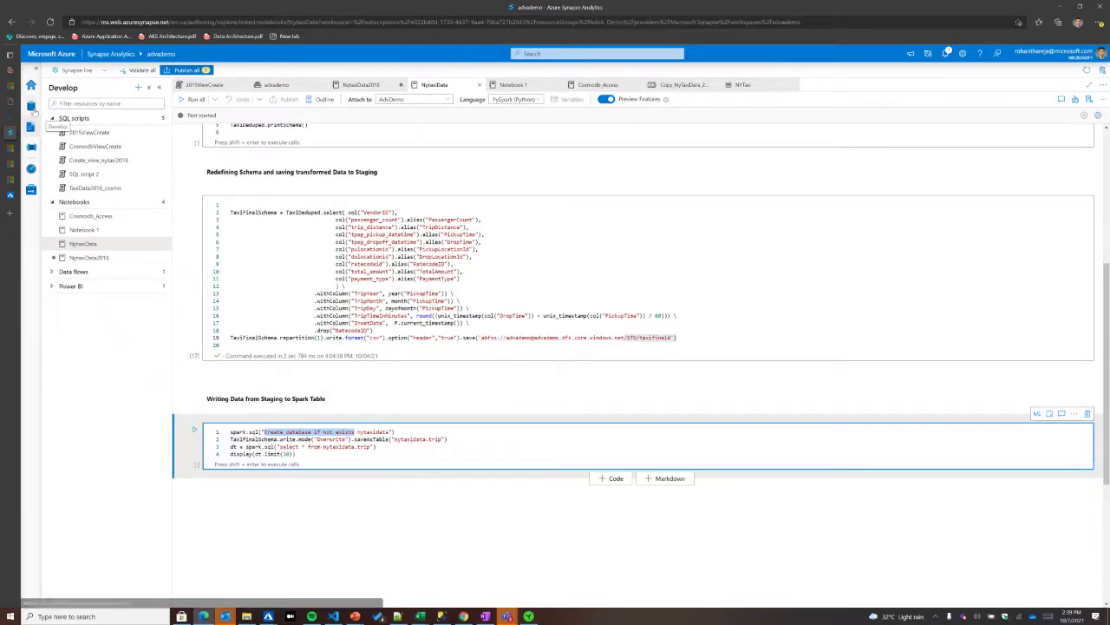
- Browse the workspace databases, looking into Nytaxi2015 (SQL) and expanding the tables of the nytaxidata (Spark) database
left_click(31, 107)
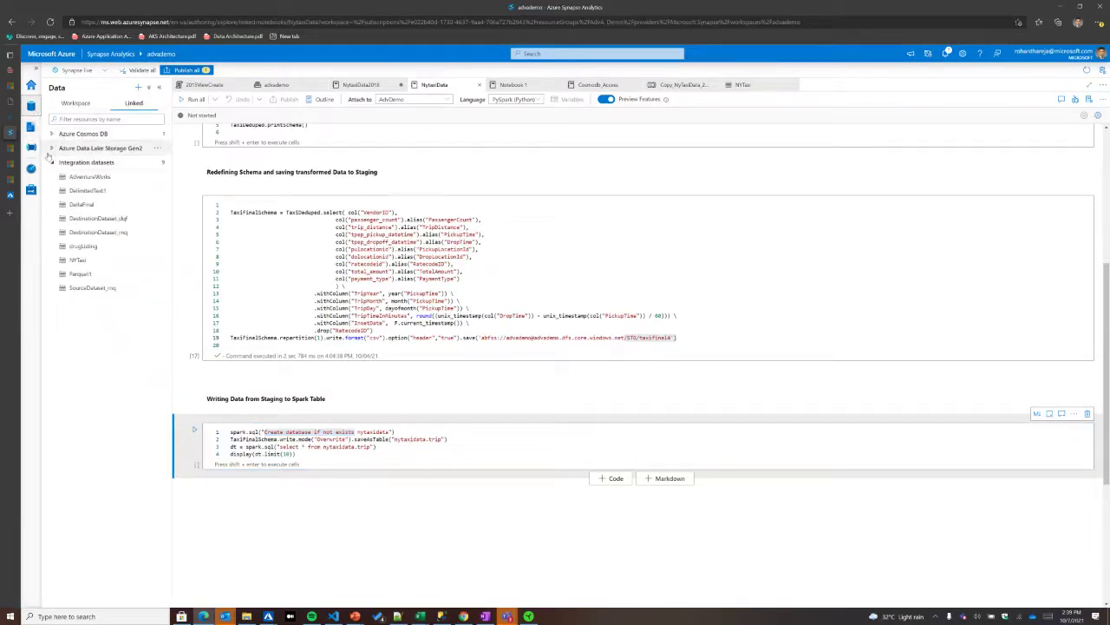
left_click(76, 104)
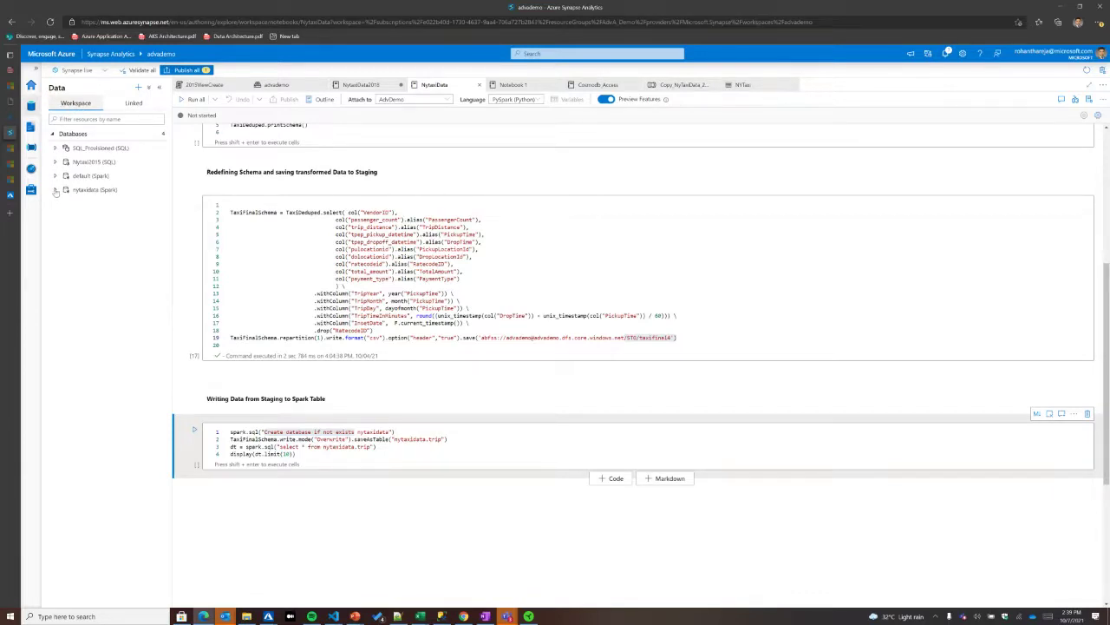
left_click(56, 190)
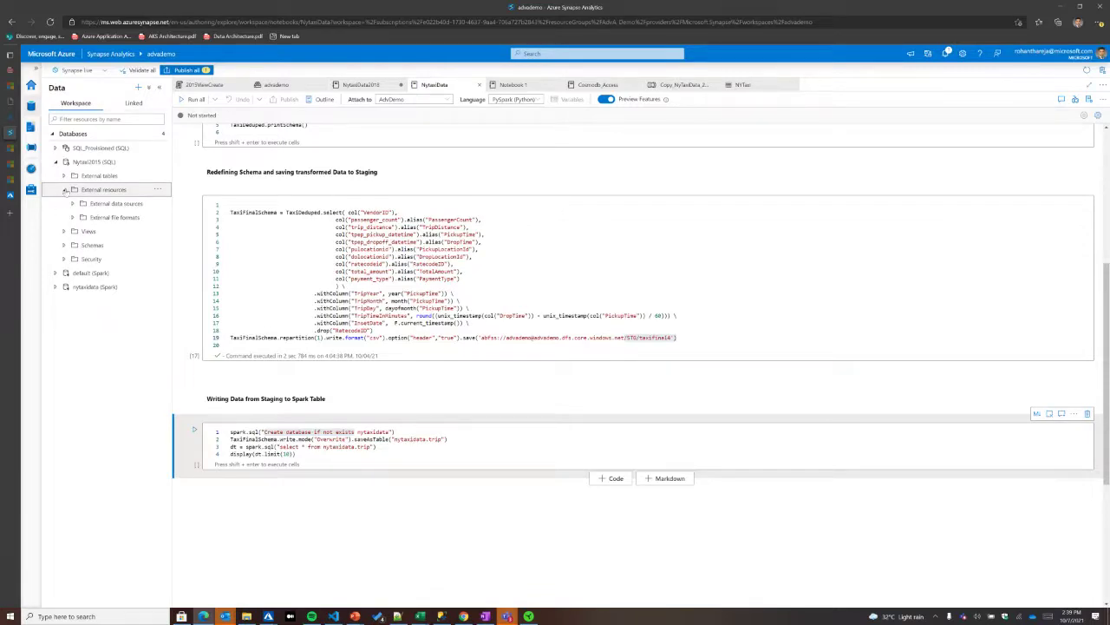
left_click(56, 162)
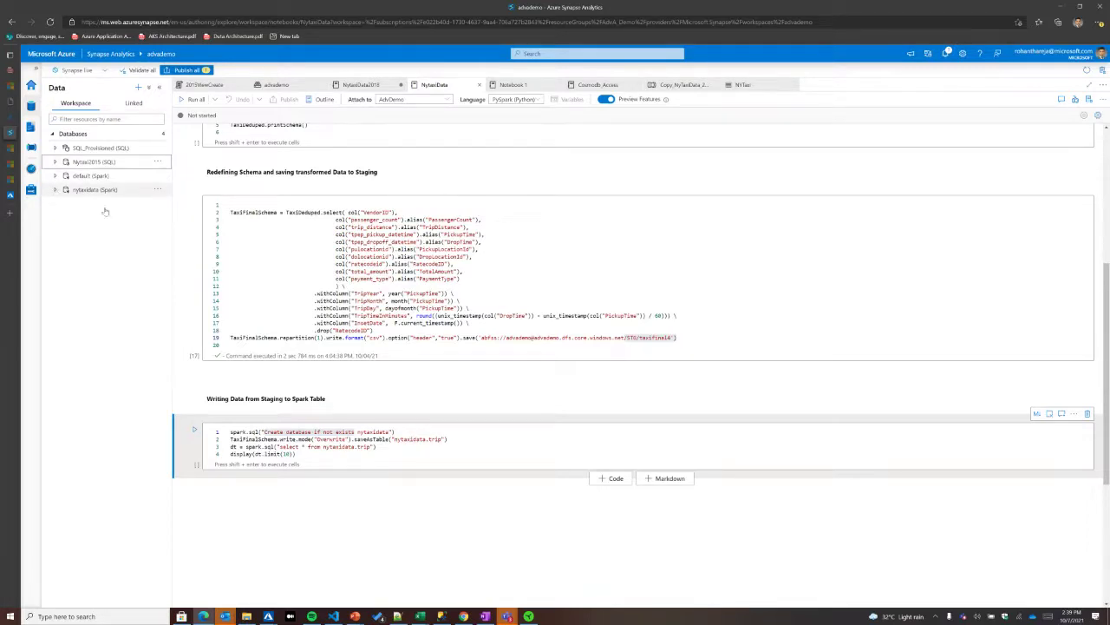
left_click(55, 190)
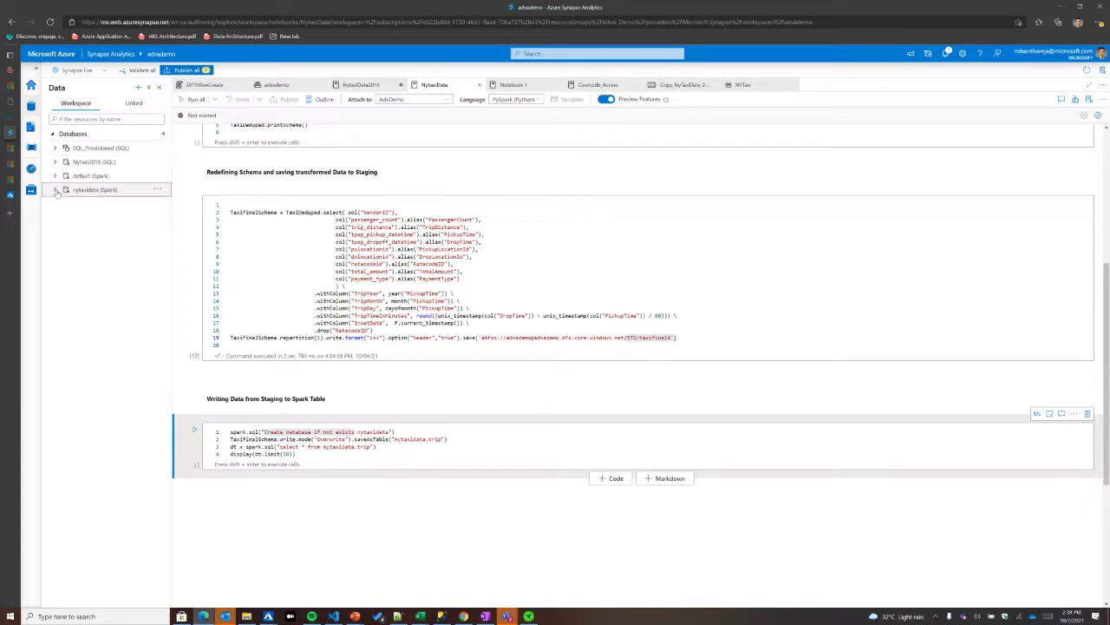
left_click(64, 203)
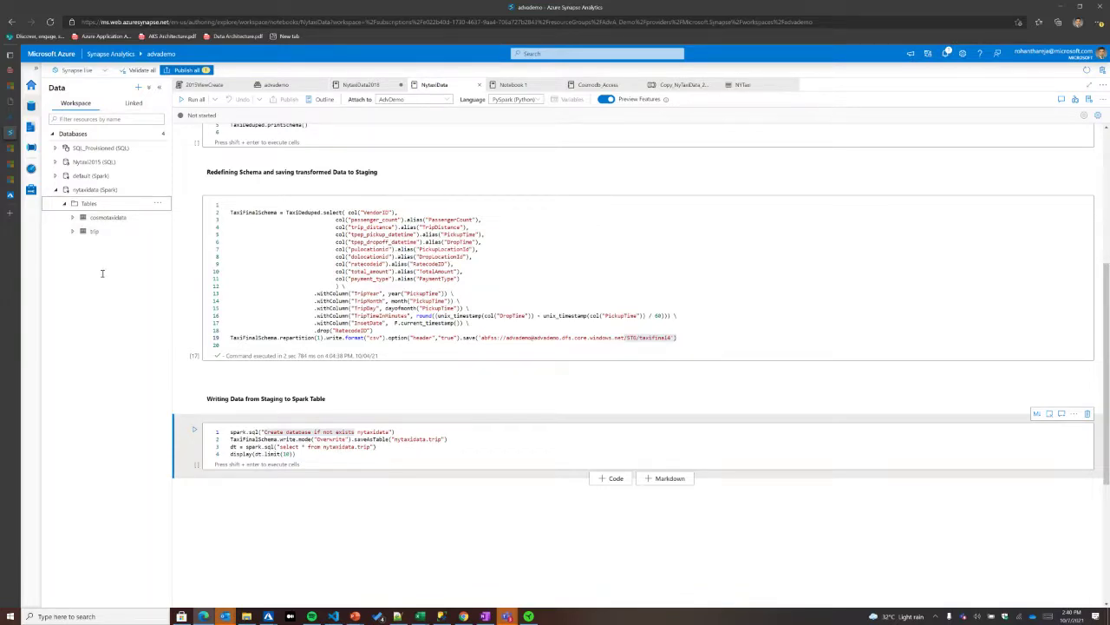
- Generate a SQL script selecting the top 100 rows of the nytaxidata trip table and run it on the Built-in pool
left_click(91, 232)
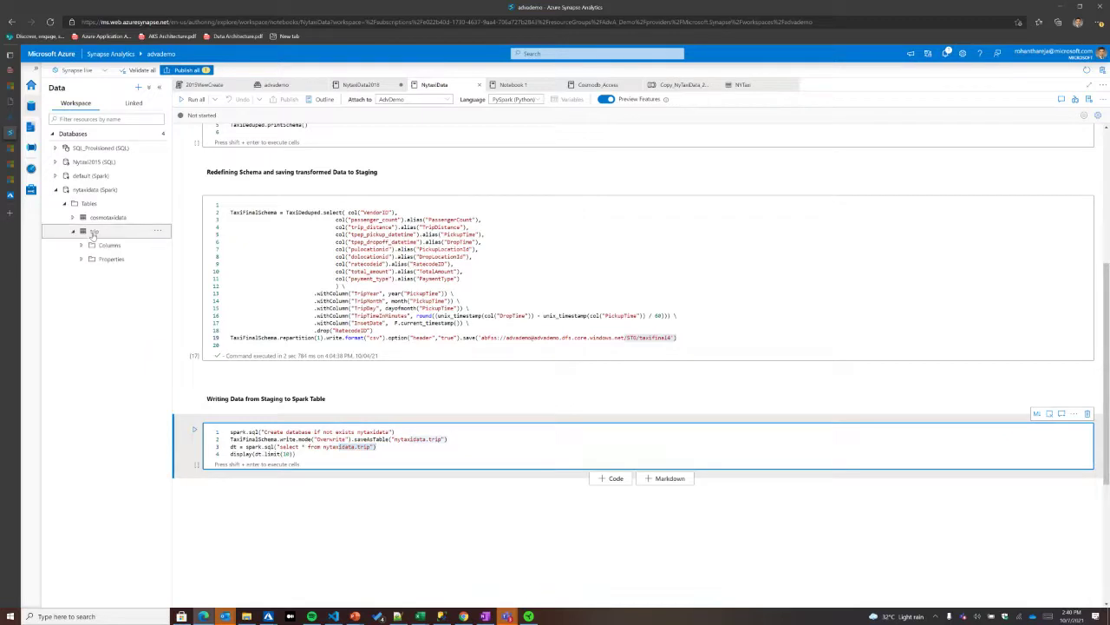
left_click(158, 230)
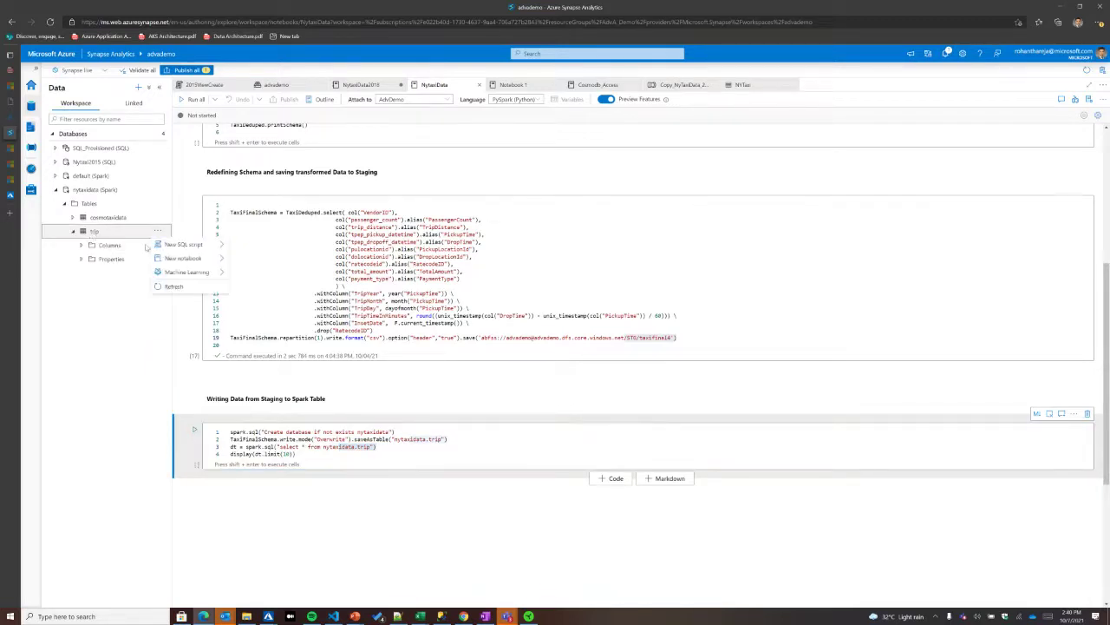
mouse_move(198, 246)
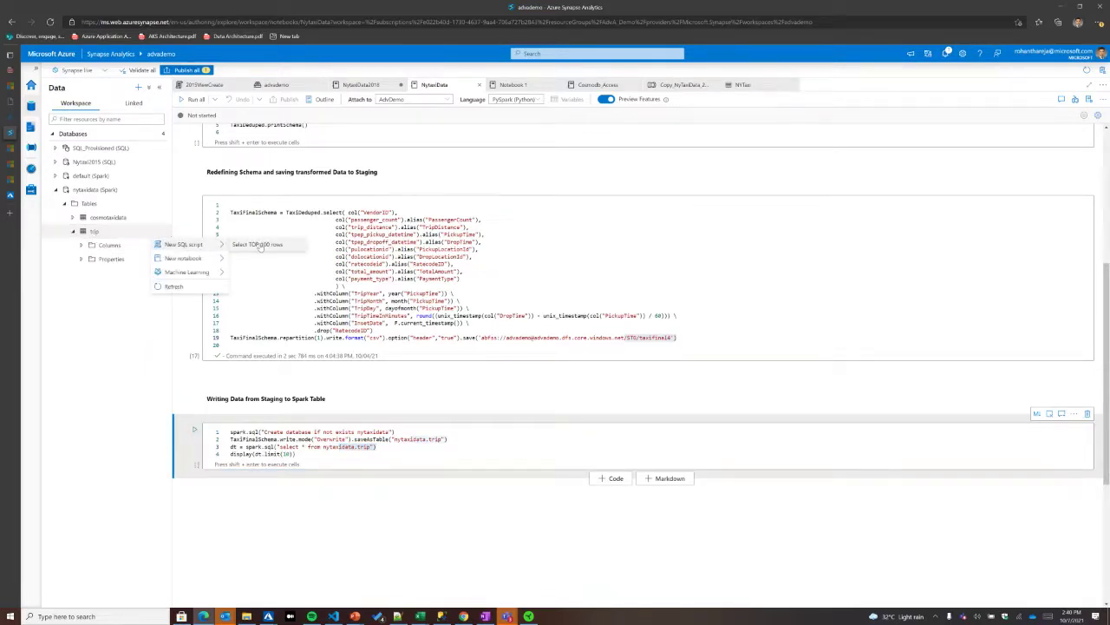
left_click(259, 246)
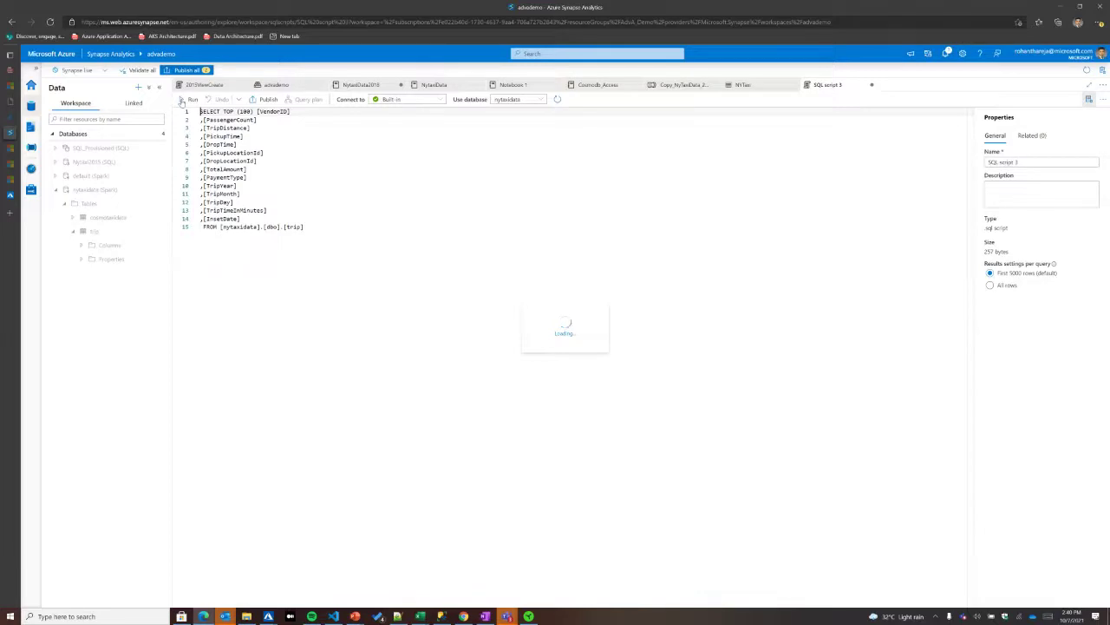
left_click(184, 100)
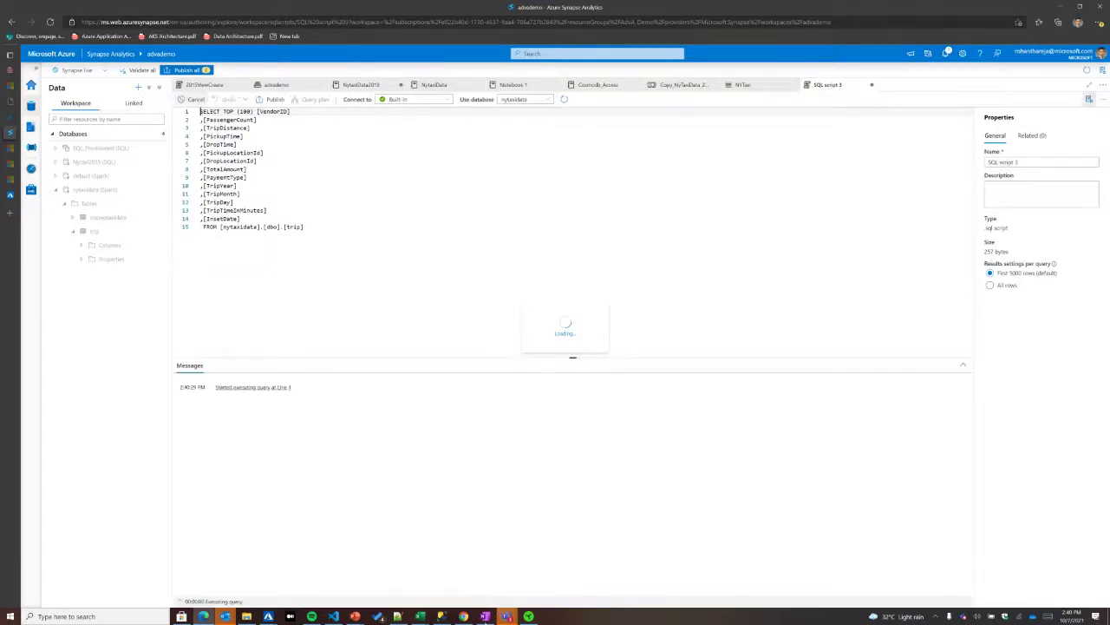
- Switch to PowerPoint and show the Use Case Details slide of the Advance Analytics - Ingestion presentation
left_click(485, 615)
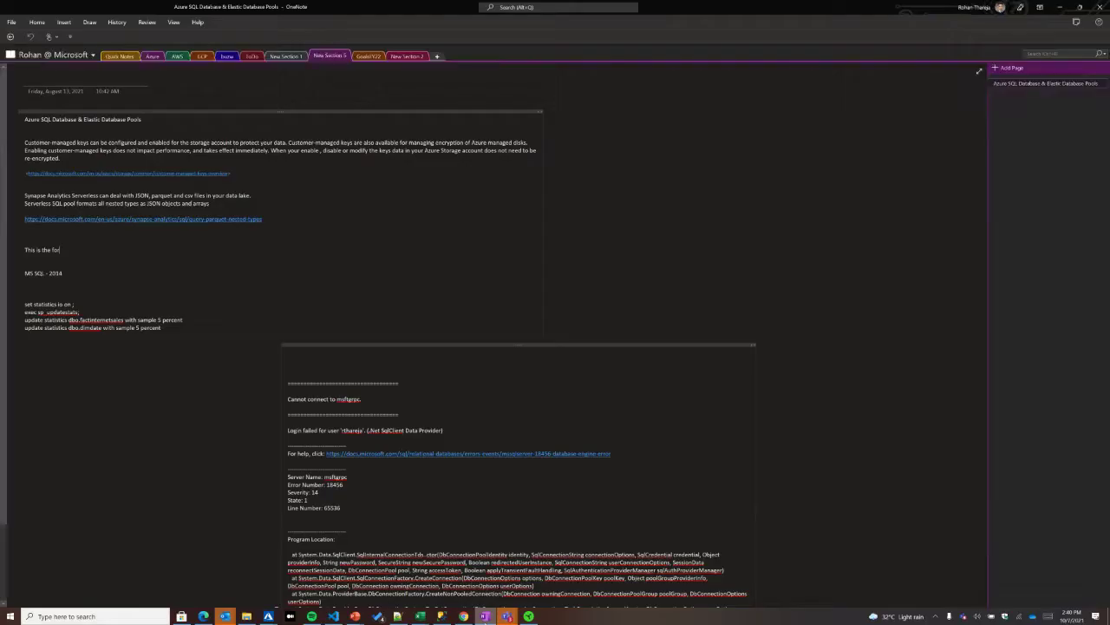
left_click(485, 616)
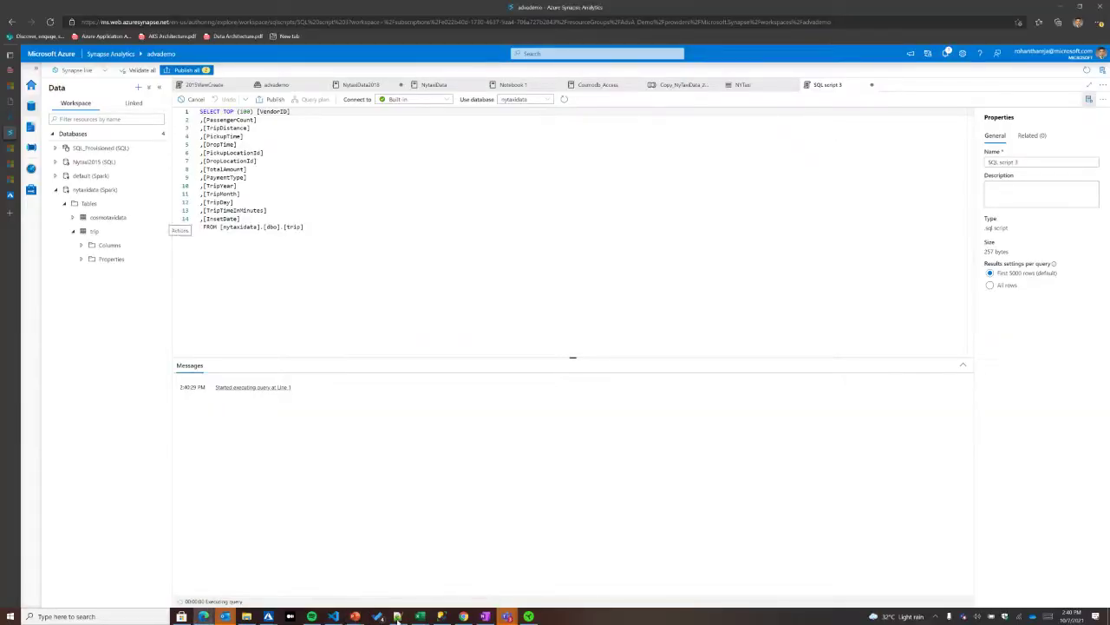
mouse_move(356, 616)
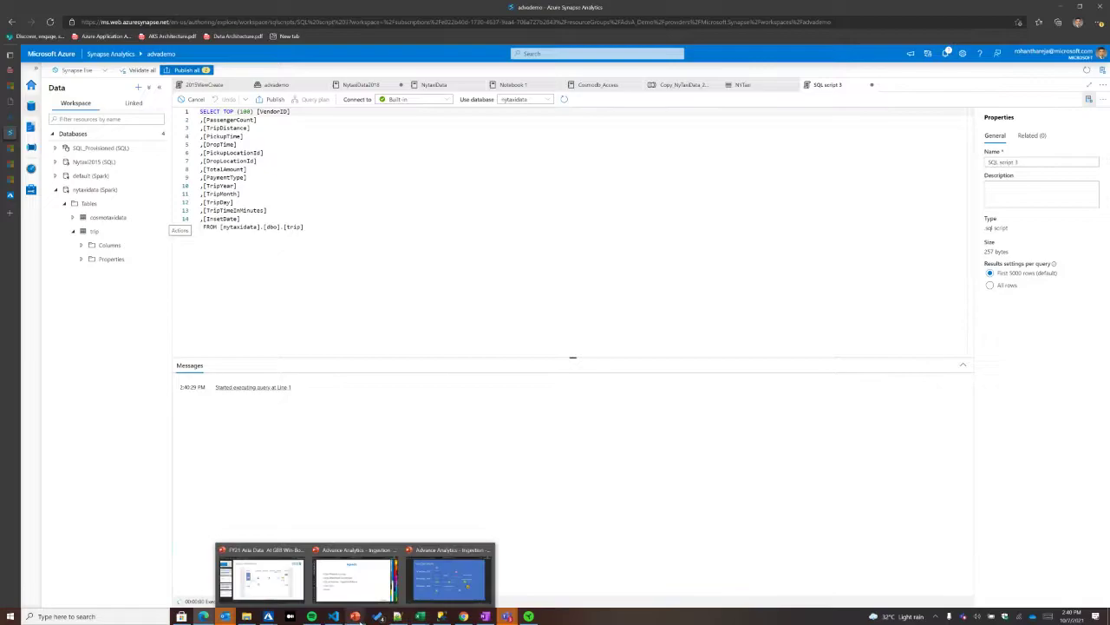
left_click(467, 580)
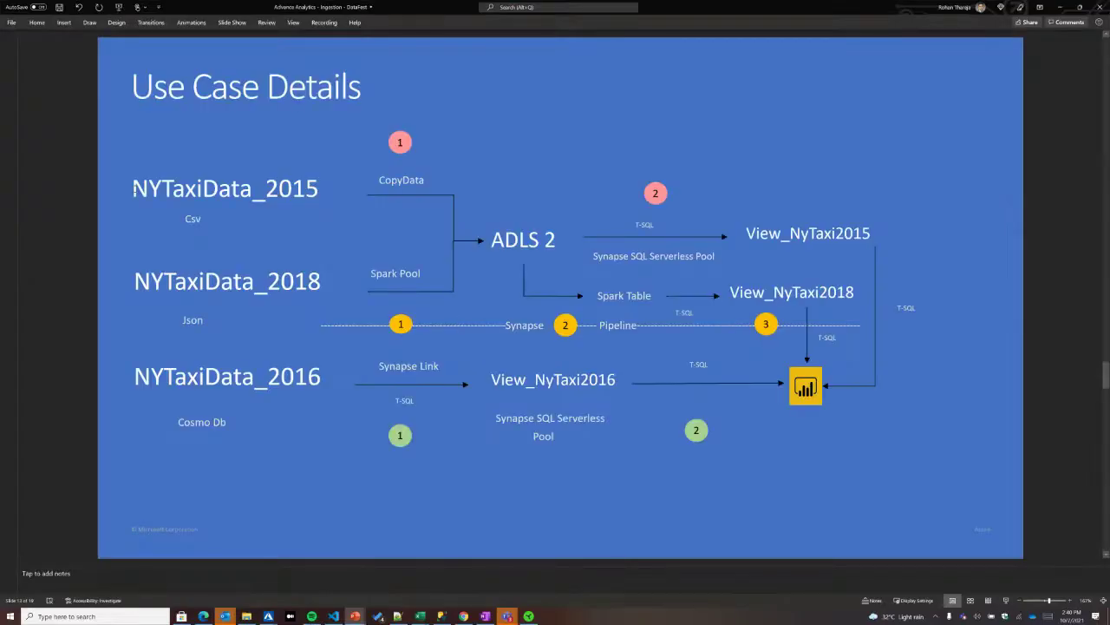
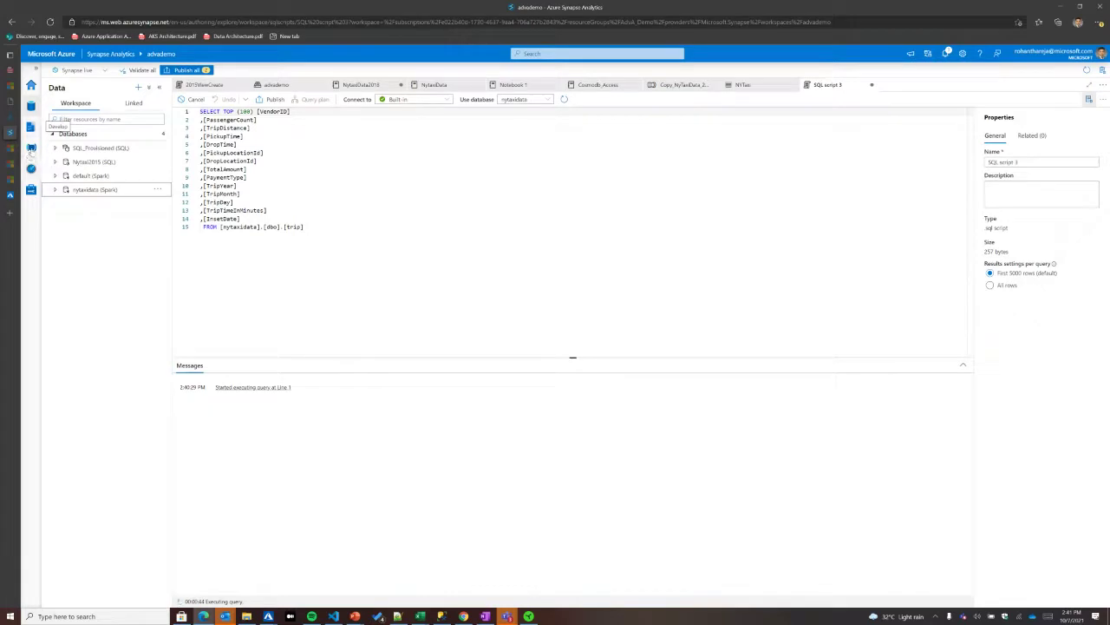
- Open the Copy_NY_Data2015 pipeline and inspect the sink settings of its Copy data1 activity
left_click(31, 148)
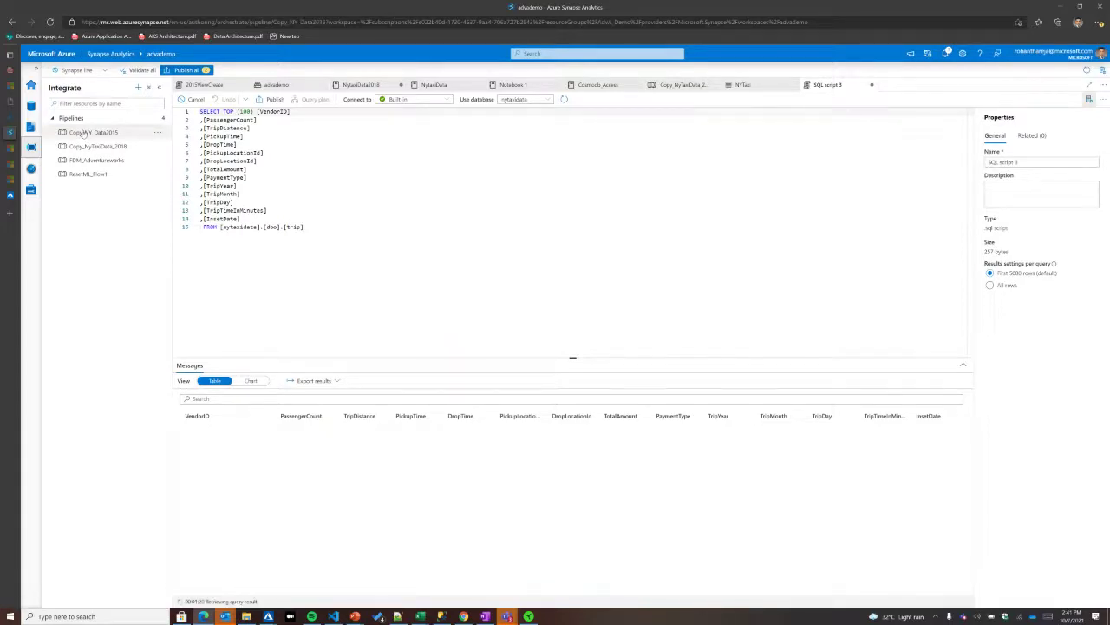
left_click(83, 132)
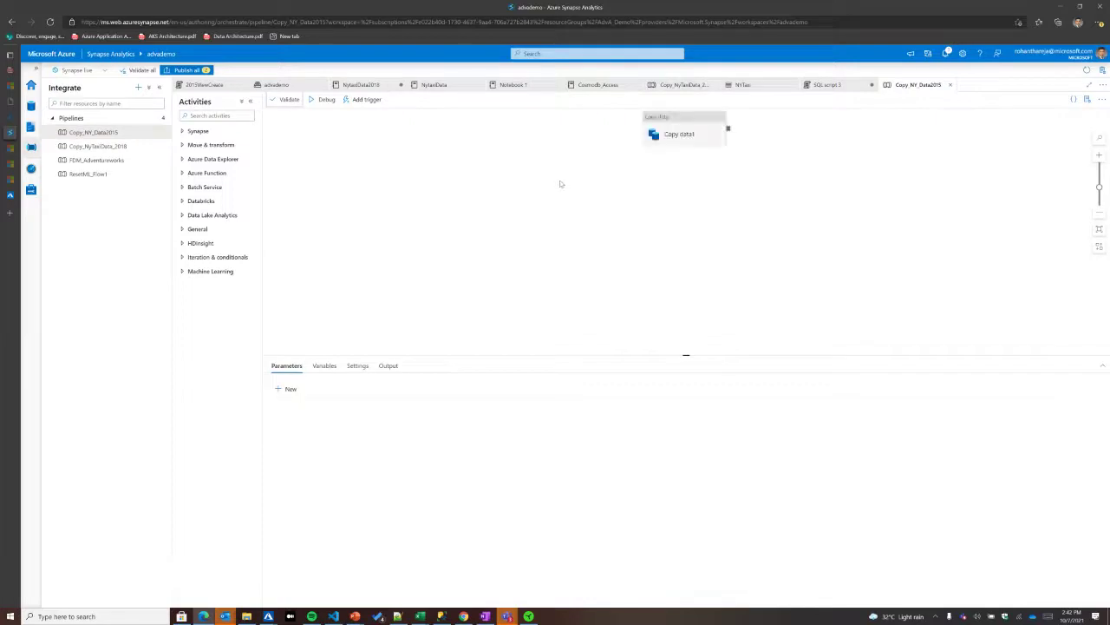
left_click(675, 130)
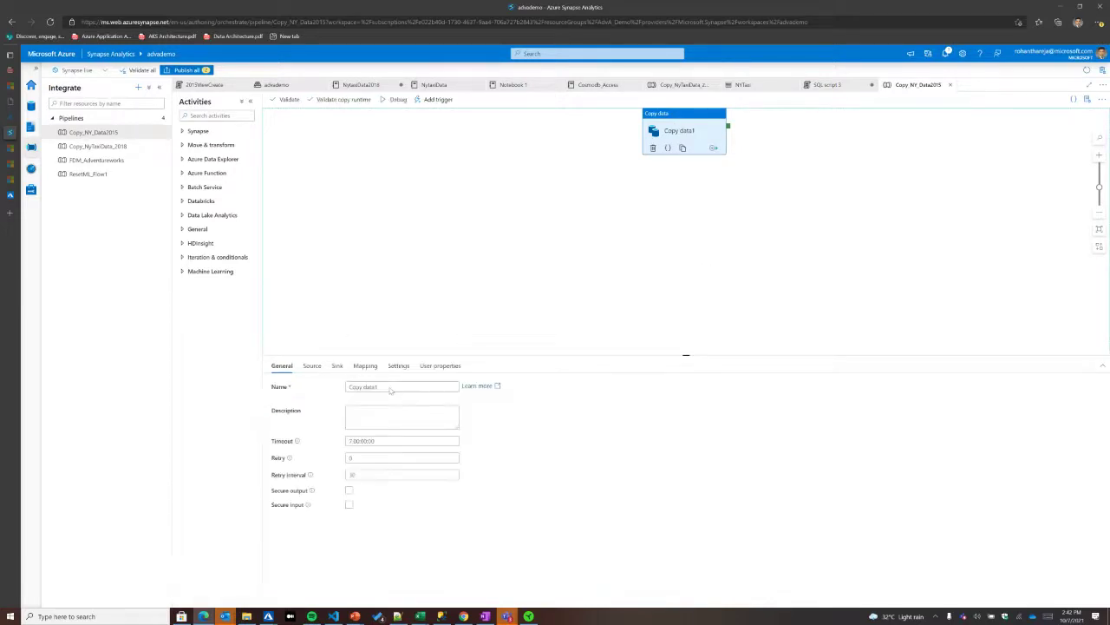
left_click(337, 366)
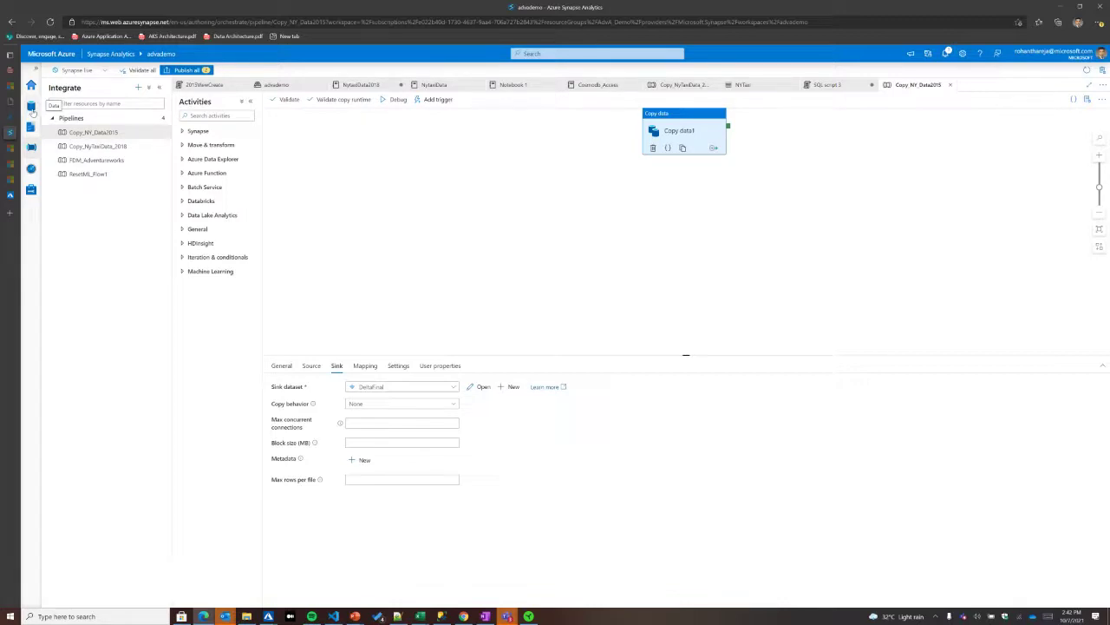
- Start a debug run of the Copy_NY_Data2015 pipeline and refresh its run status
left_click(393, 103)
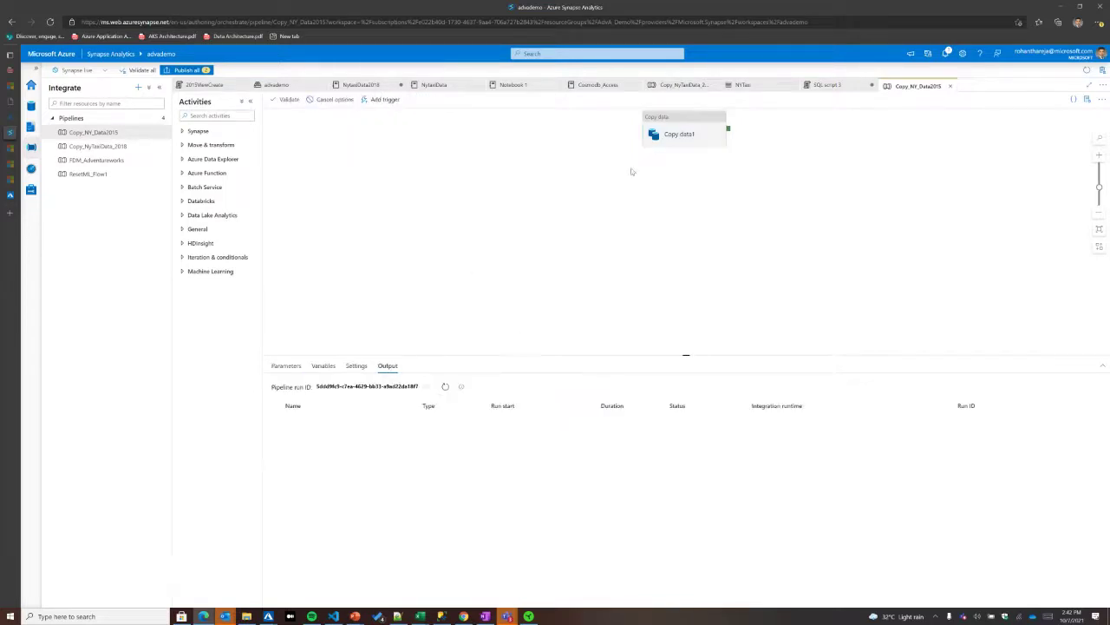
left_click(445, 386)
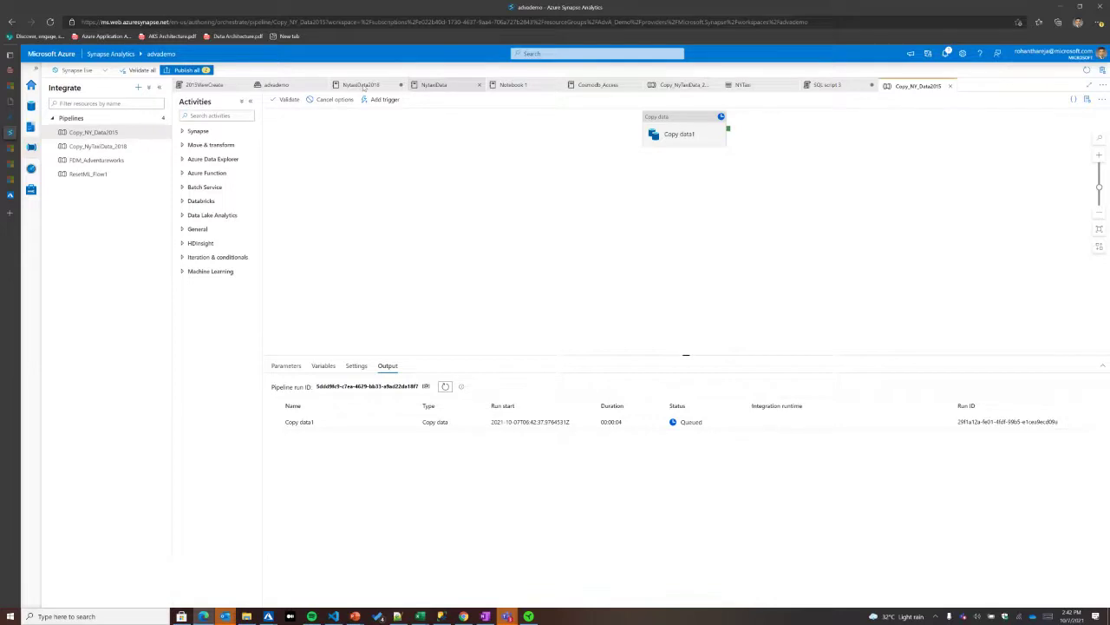
- Glance at the taxi notebook, and open the advademo container under the linked AzureDataLakeStorage1 account
left_click(434, 84)
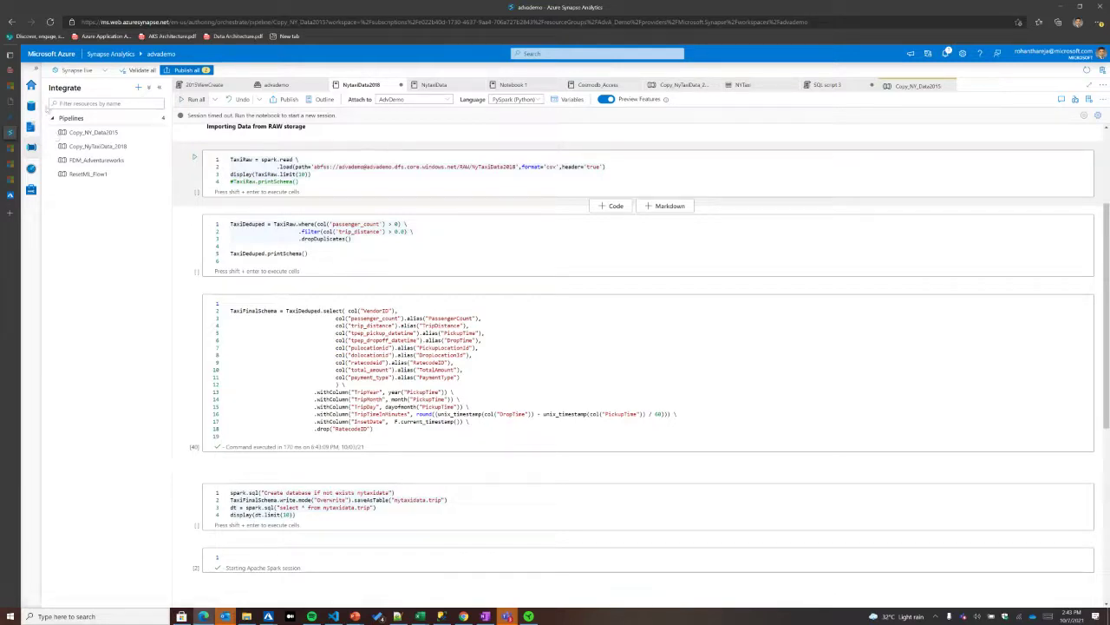
left_click(32, 127)
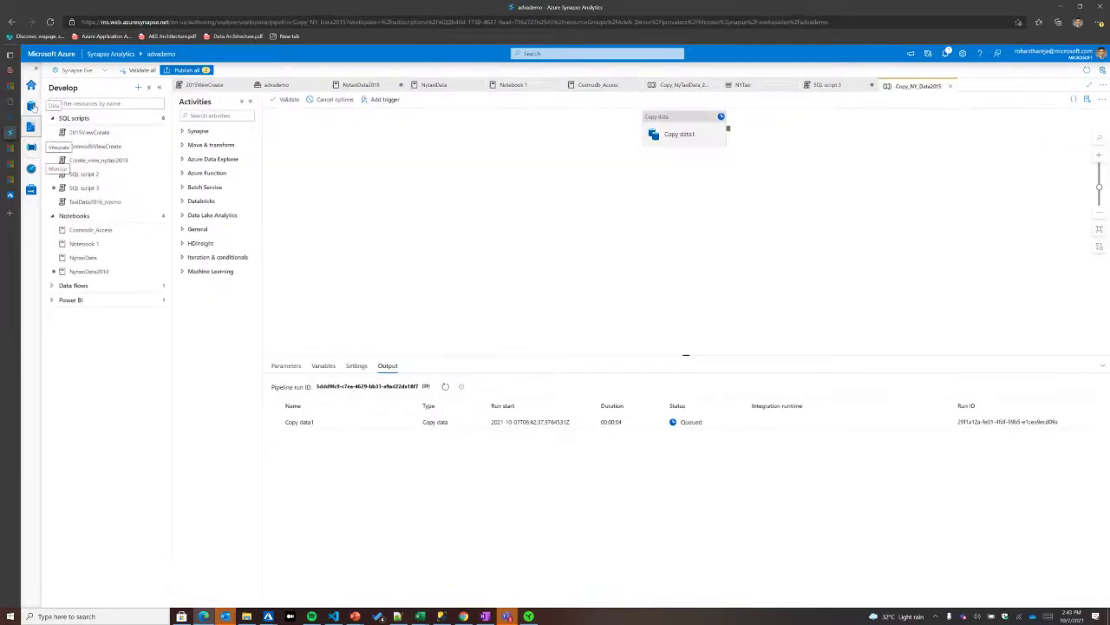
left_click(31, 106)
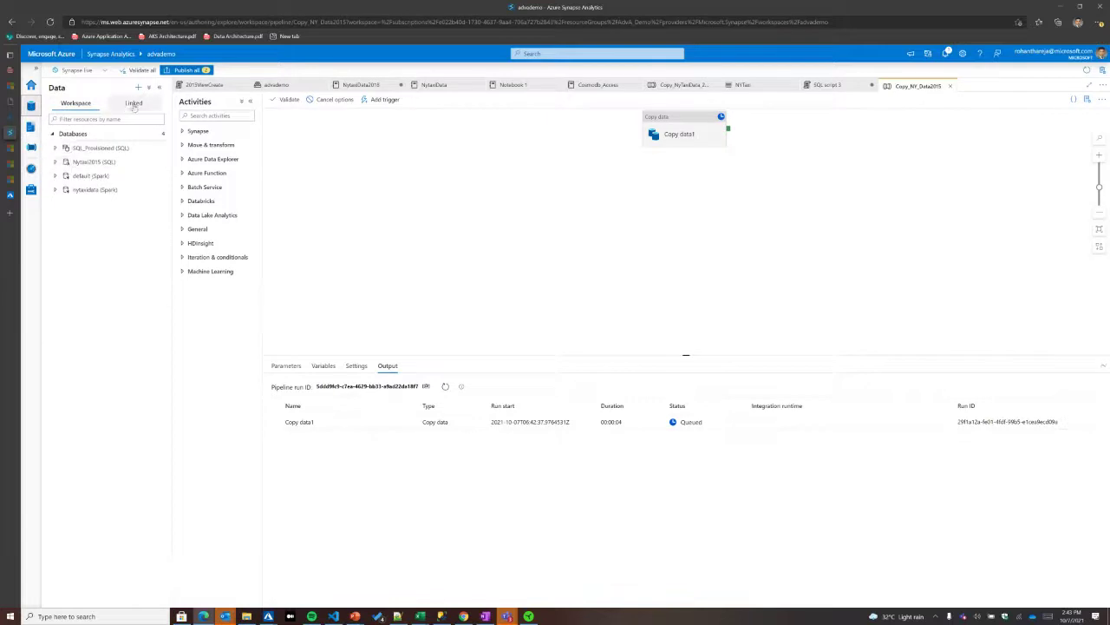
left_click(134, 104)
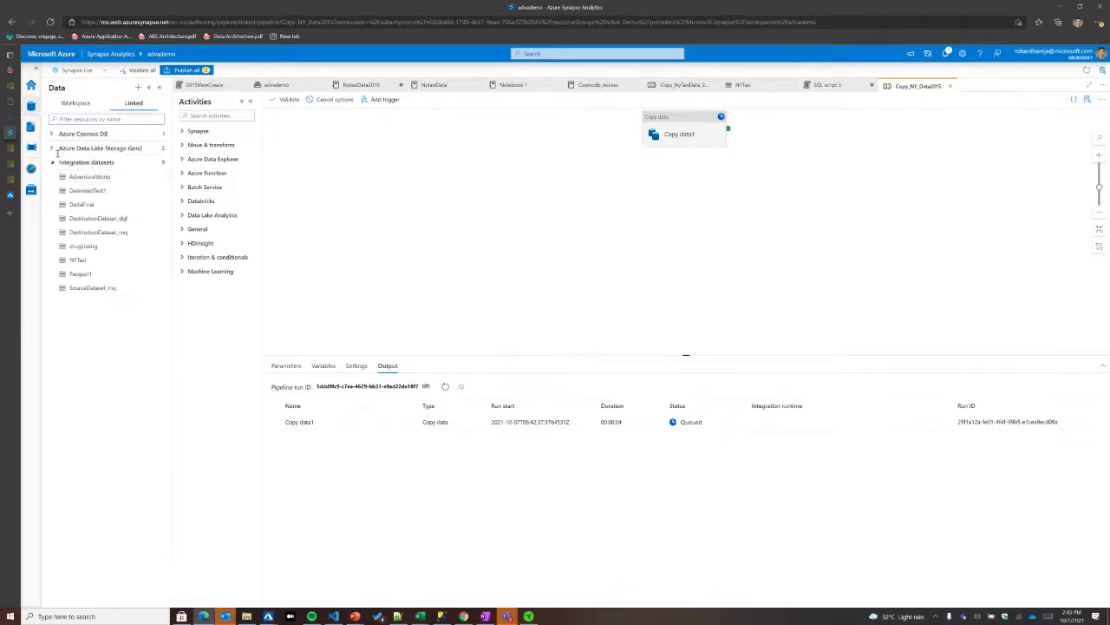
left_click(52, 149)
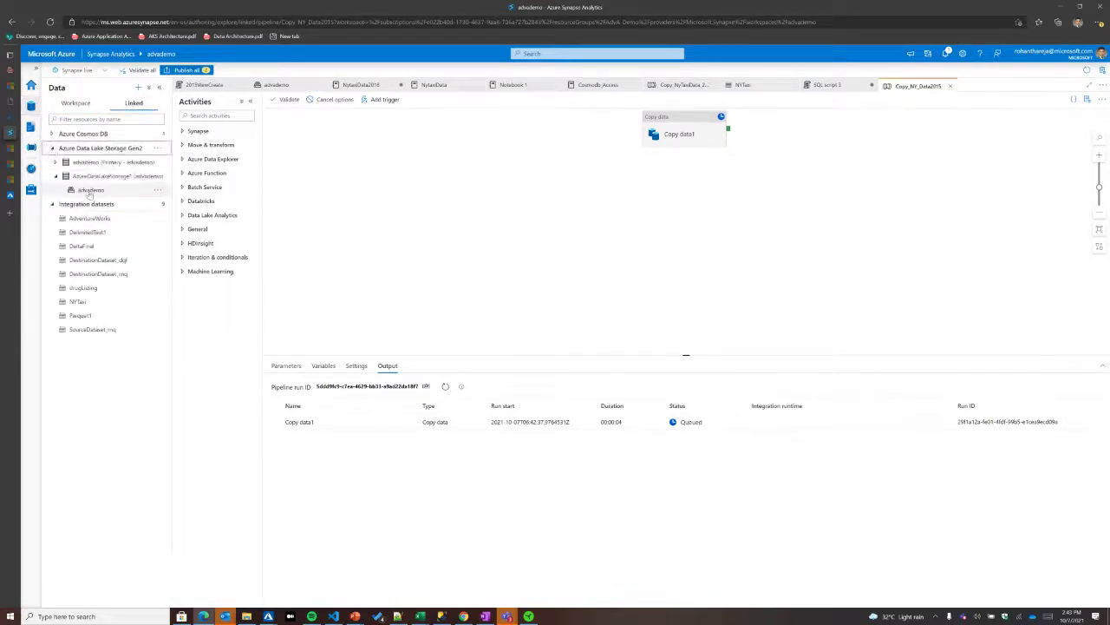
left_click(90, 190)
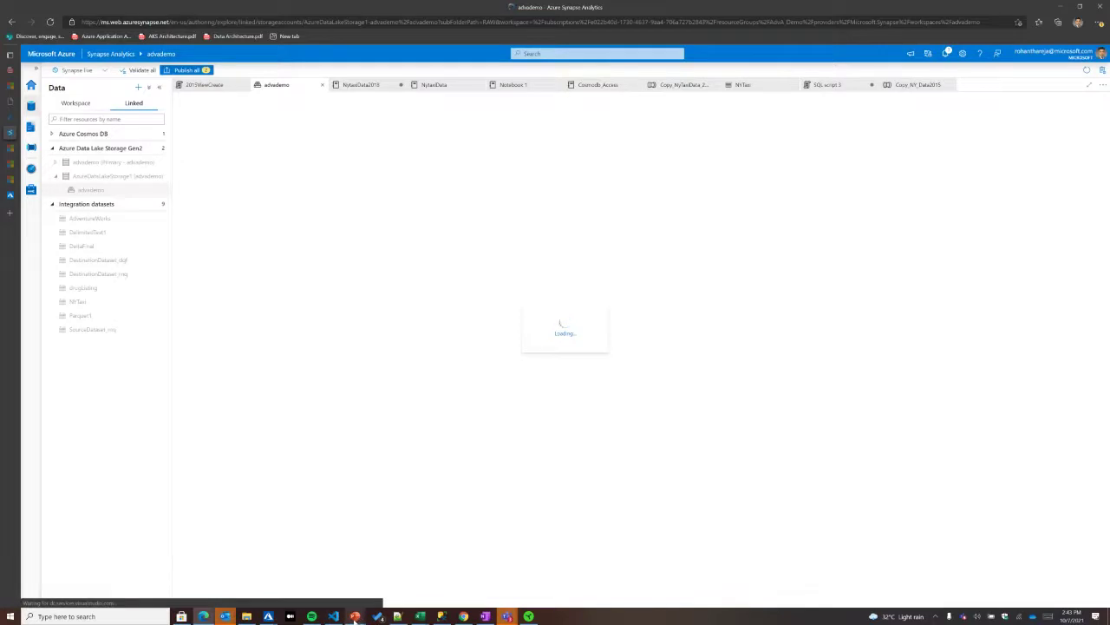
- Return to the Use Case Details slide in PowerPoint to review the NY taxi data flow
mouse_move(355, 618)
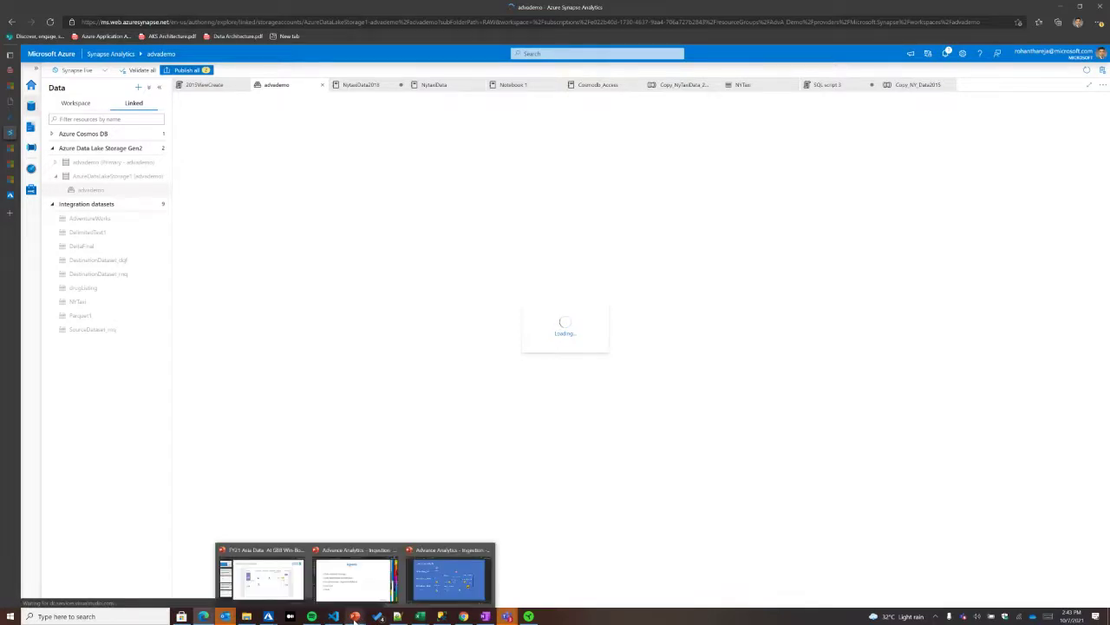
left_click(447, 579)
left_click(335, 448)
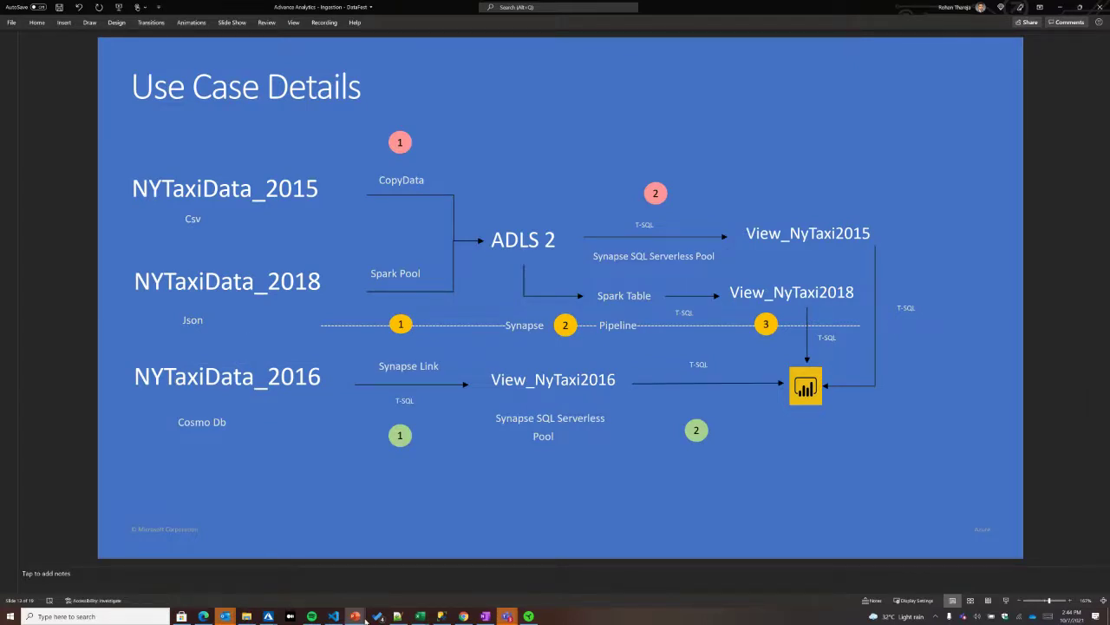
- Switch to the Azure portal and show the RAW folder of the advademo storage container
mouse_move(266, 616)
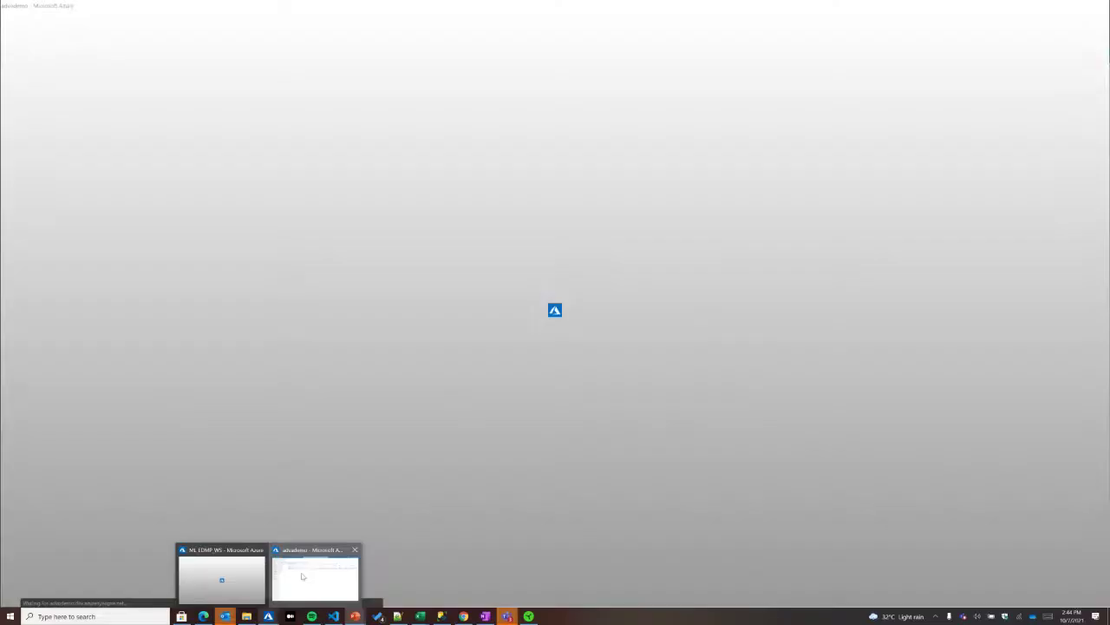
left_click(221, 577)
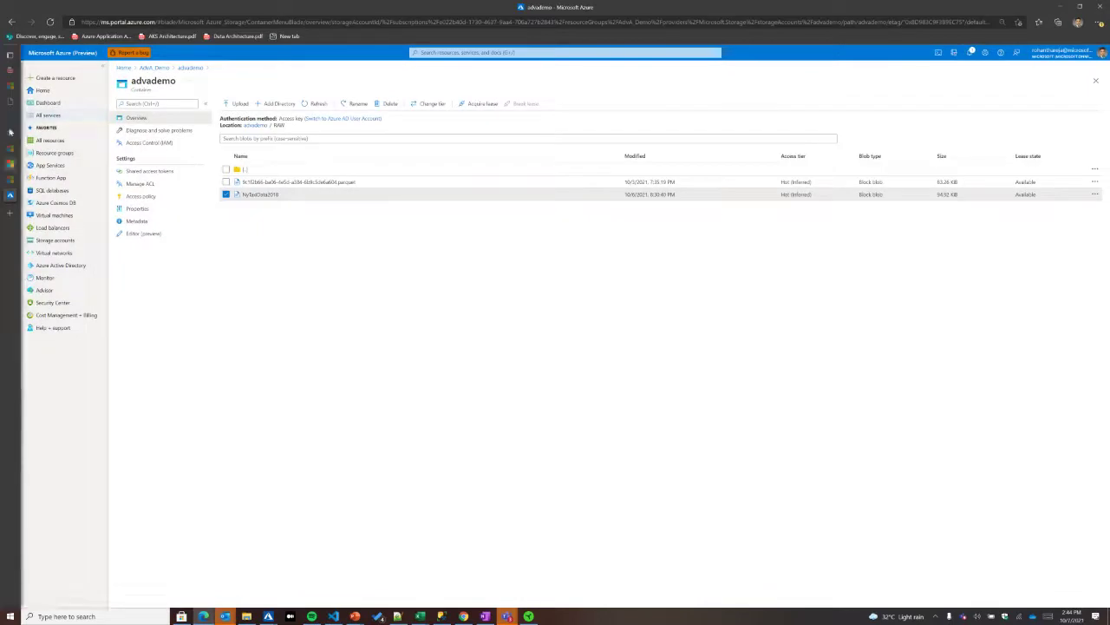
- Open the nytaxidata Azure Cosmos DB account from the portal home and show its Features page to check Azure Synapse Link
mouse_move(11, 133)
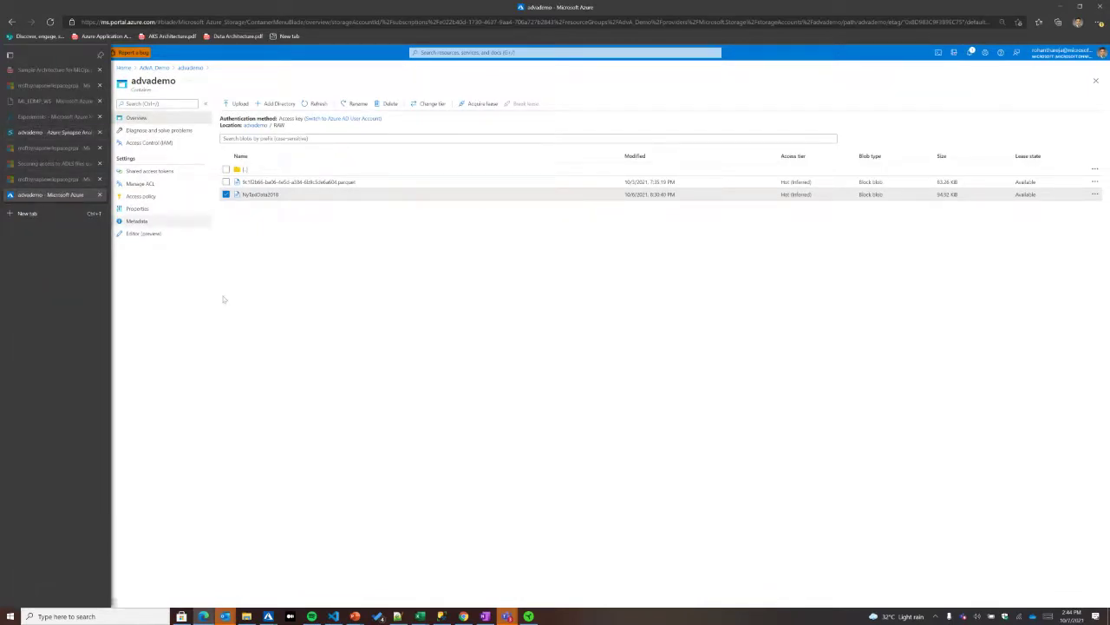
left_click(24, 53)
left_click(43, 91)
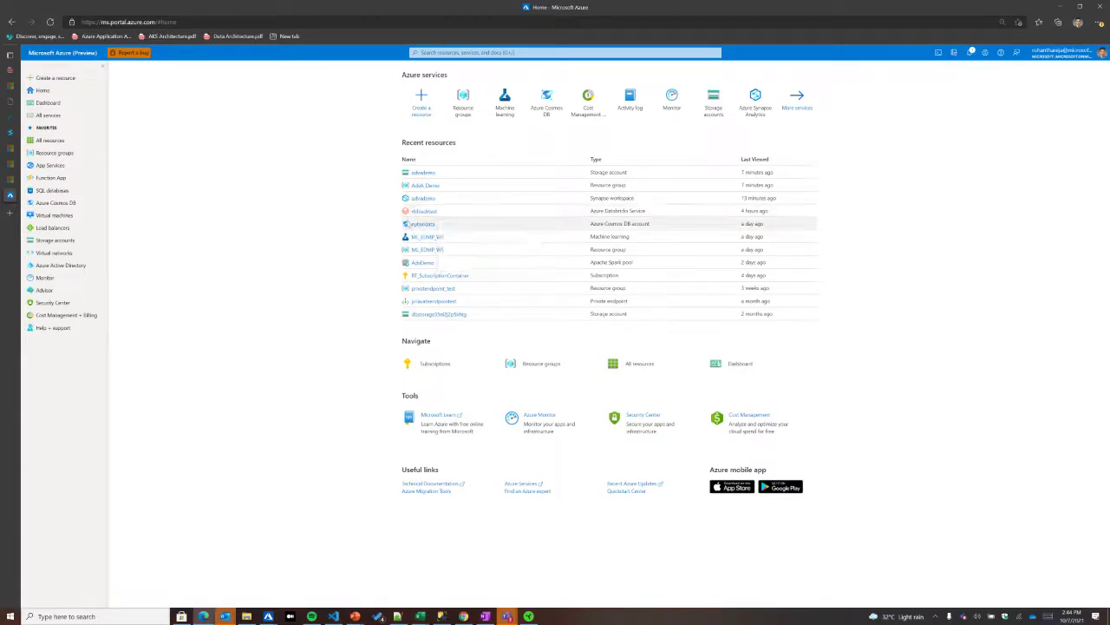
left_click(583, 224)
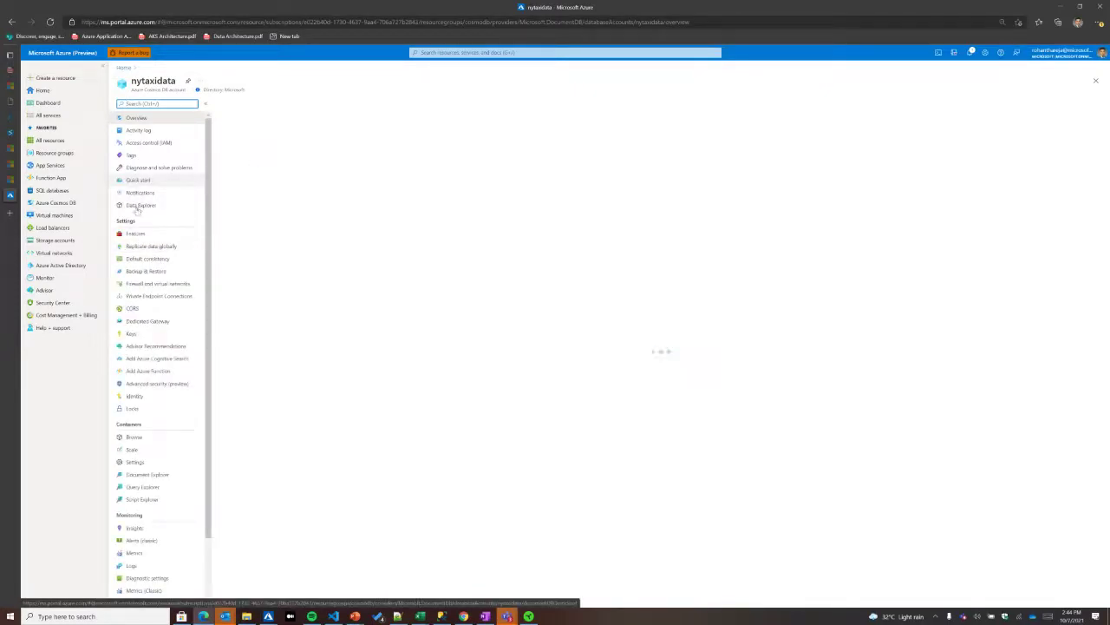
left_click(137, 208)
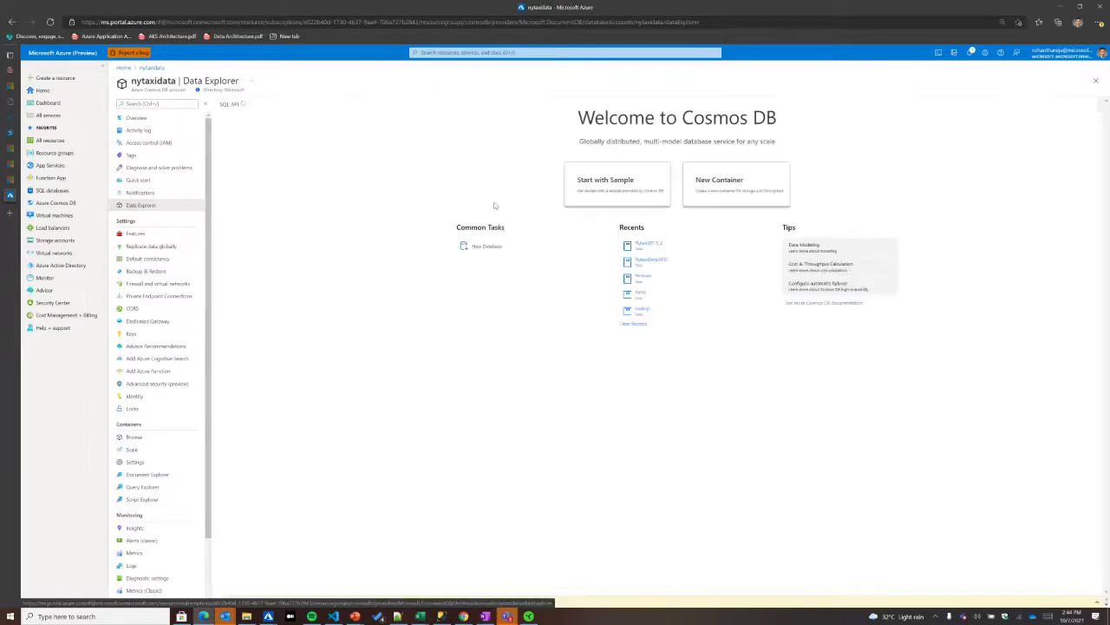
left_click(135, 234)
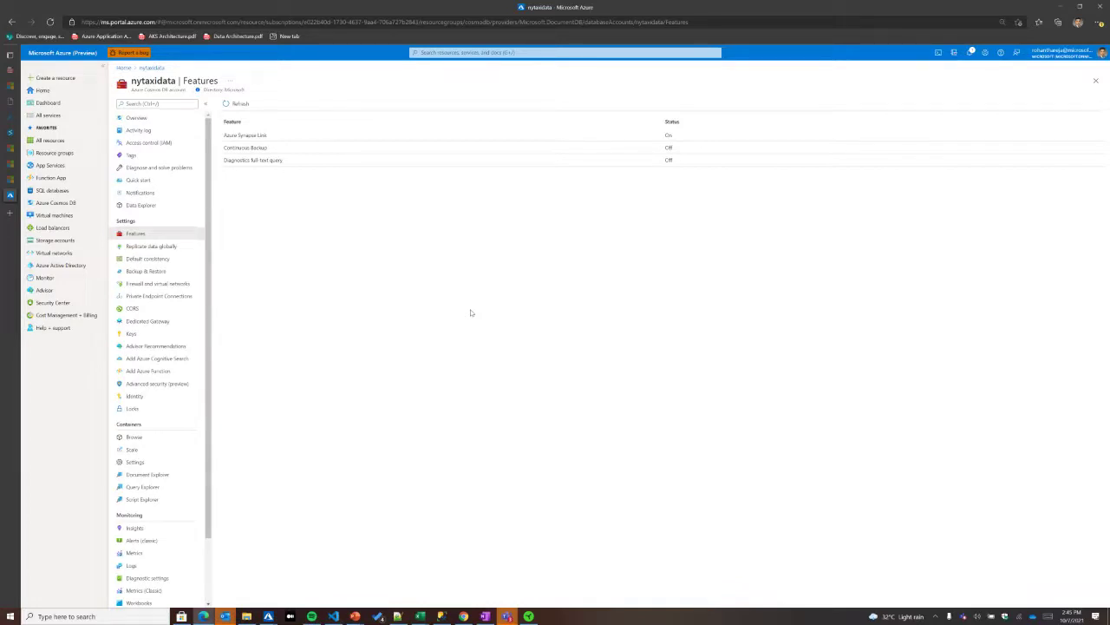
- In Data Explorer, expand the Adv_An_Demo2 database and view the first item of its Nytaxi2015_2 container
left_click(139, 205)
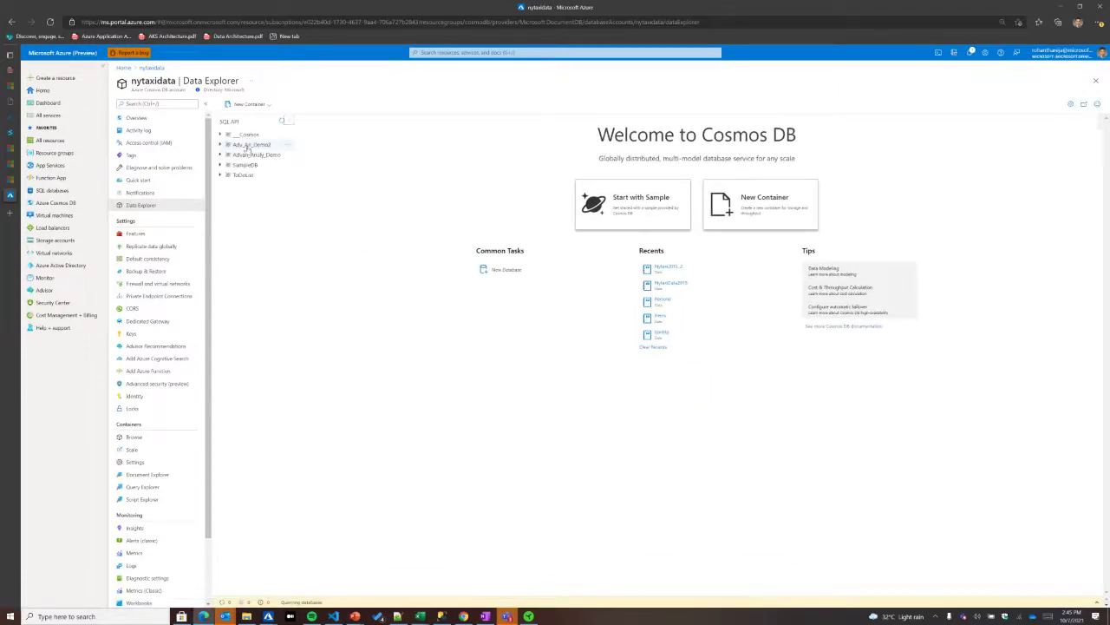
left_click(249, 144)
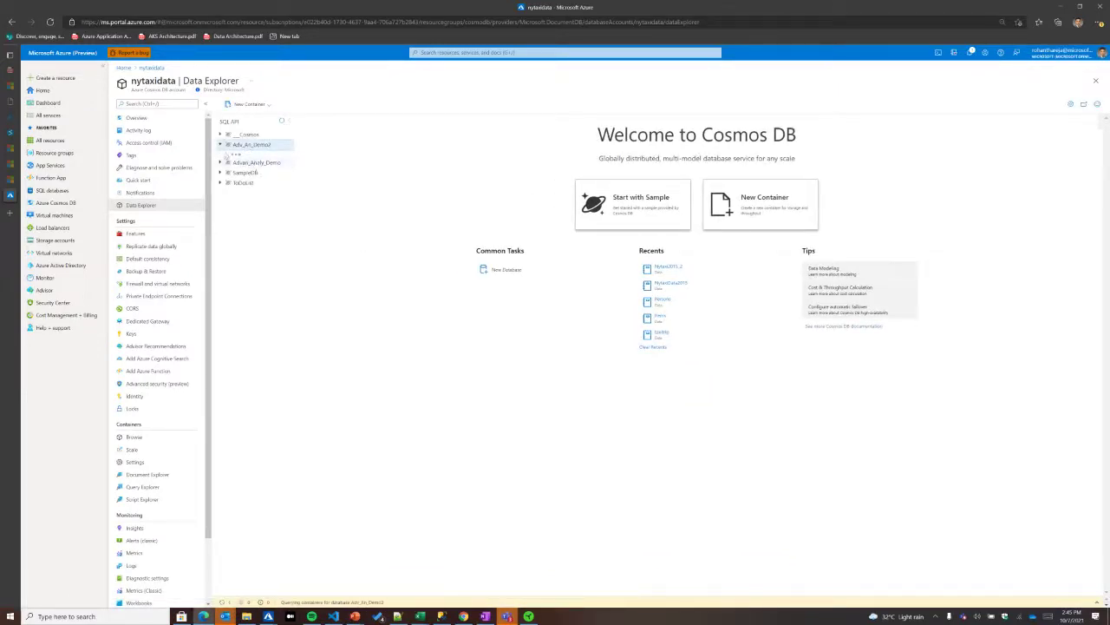
left_click(236, 164)
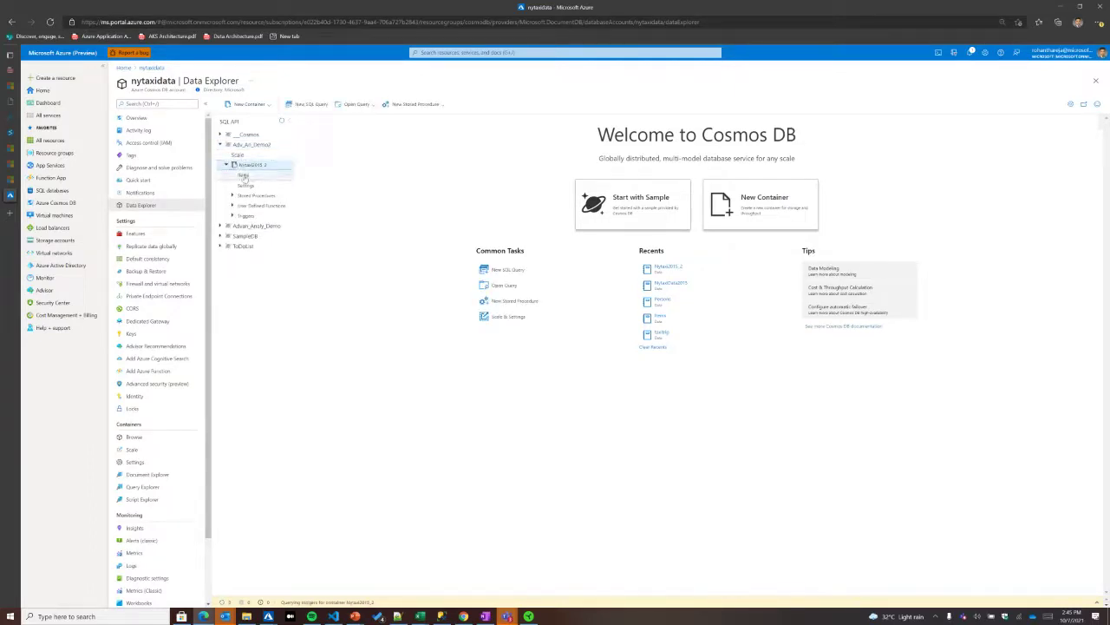
left_click(244, 175)
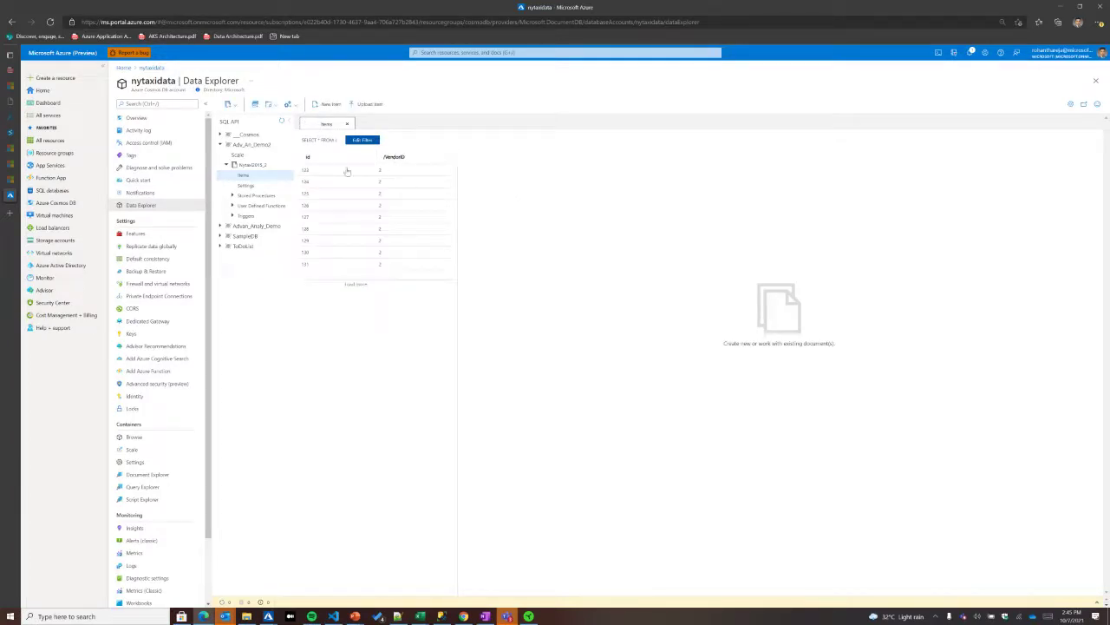
left_click(347, 171)
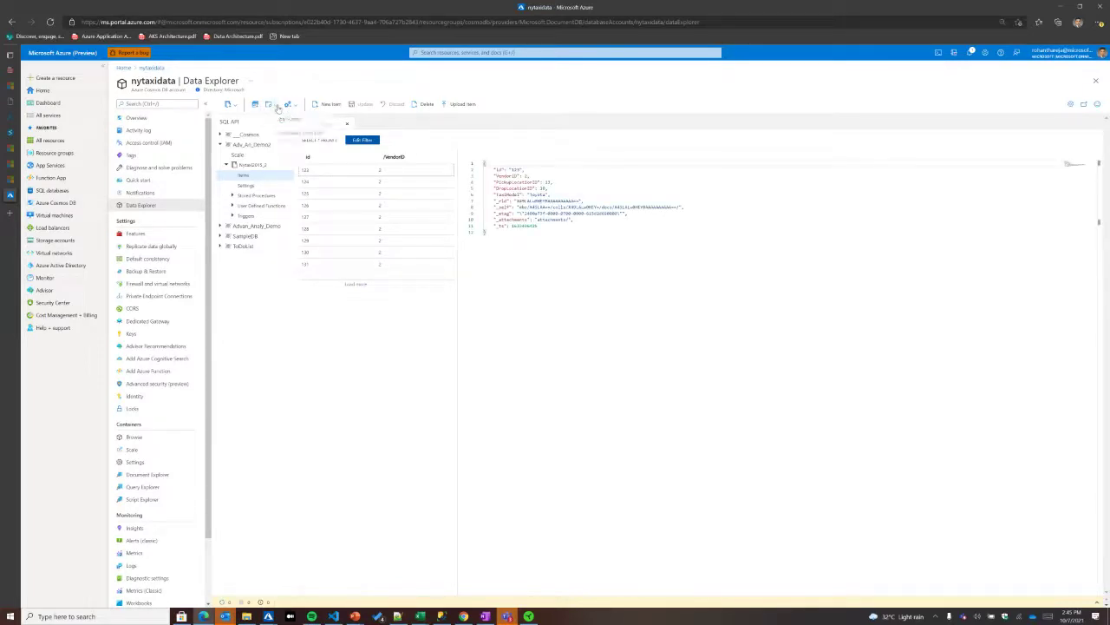
left_click(278, 105)
left_click(279, 121)
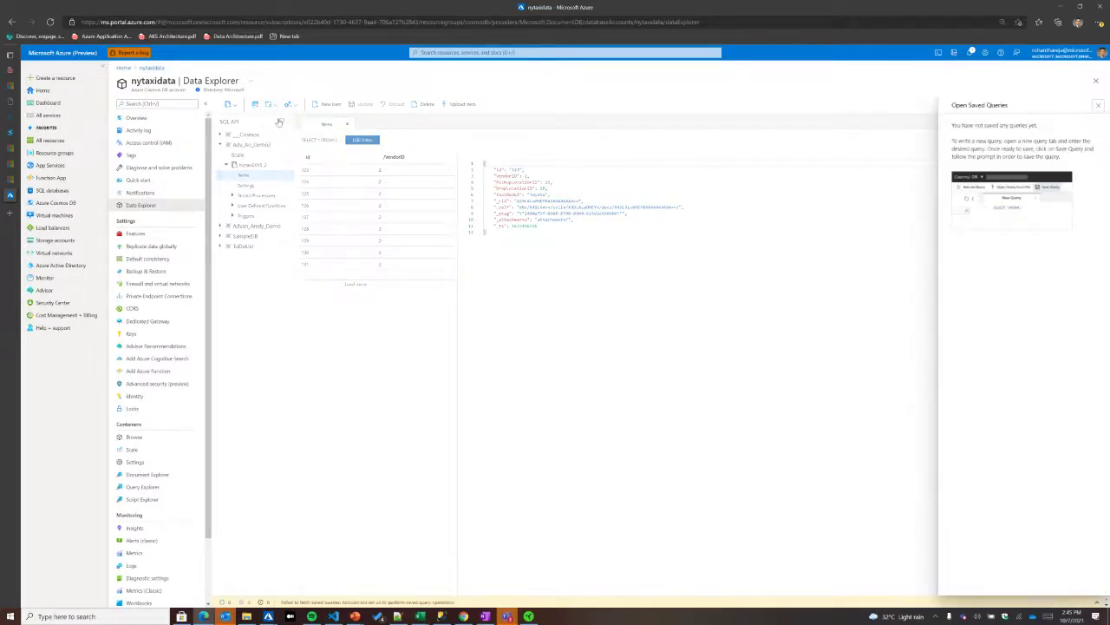
left_click(1099, 105)
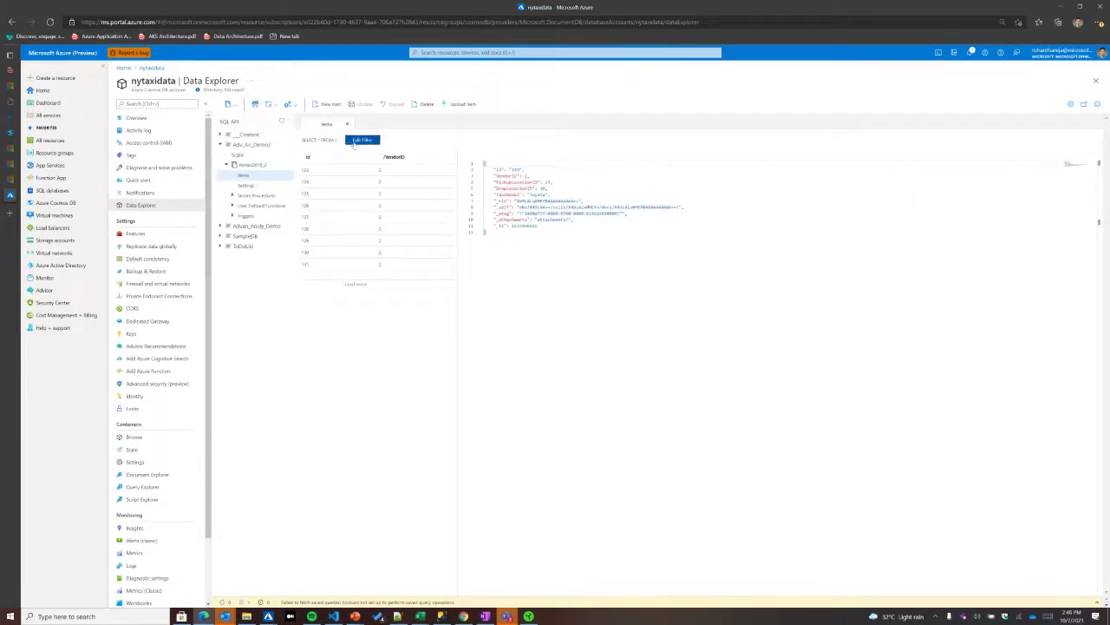
- Run a new SELECT * FROM c query on the Nytaxi2015_2 container and look through the returned documents
left_click(256, 105)
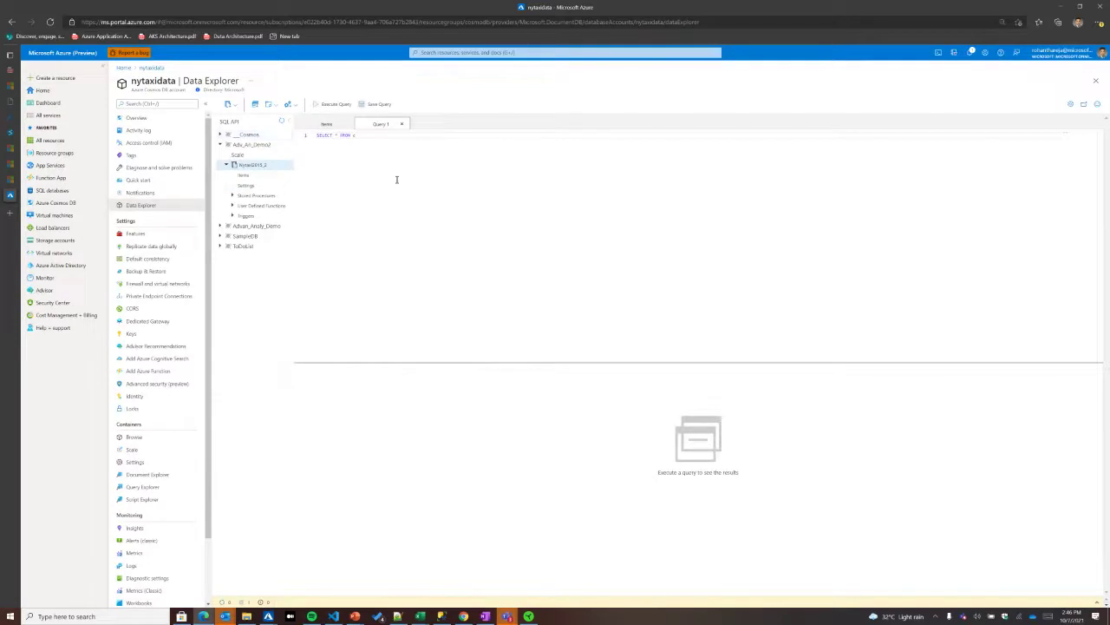
left_click(328, 105)
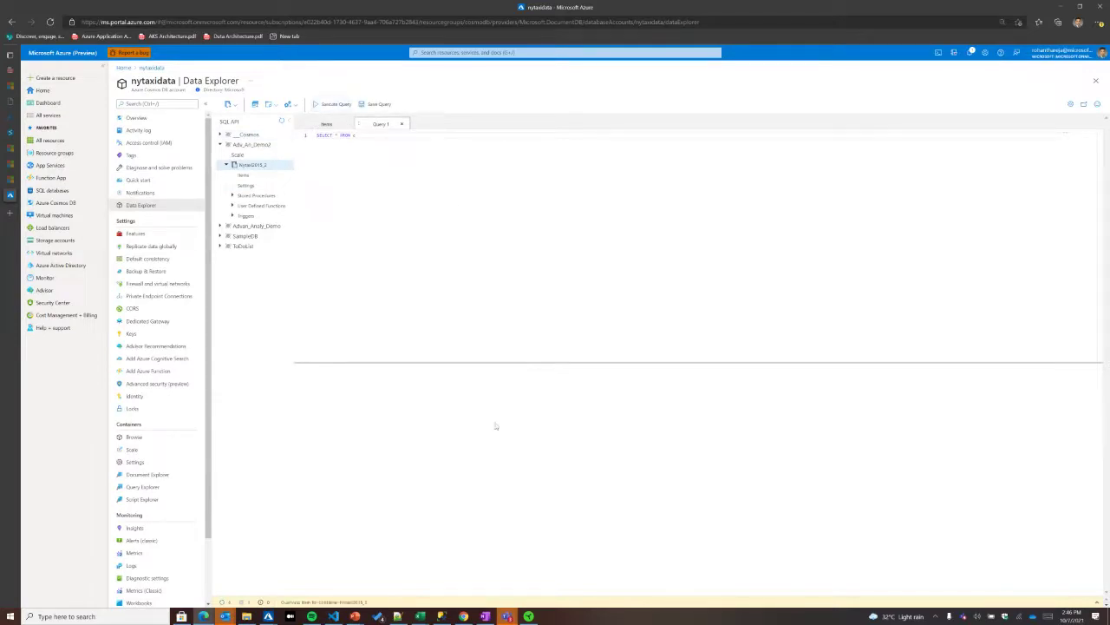
scroll(488, 444, "down", 5)
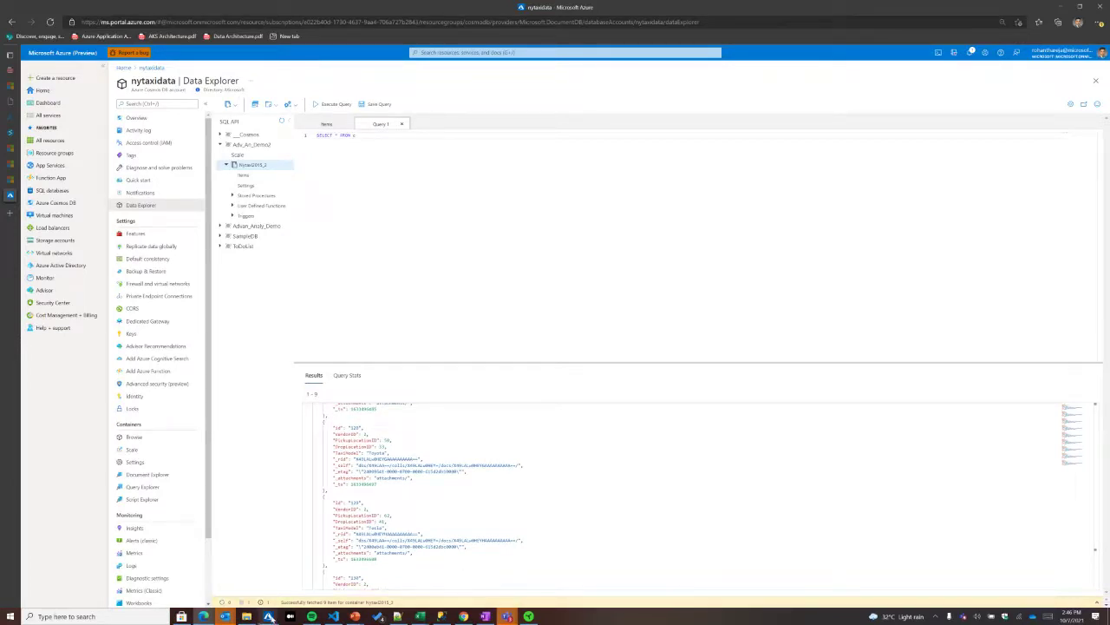
- Switch to the advademo workspace in Synapse Analytics and show its linked services
left_click(337, 569)
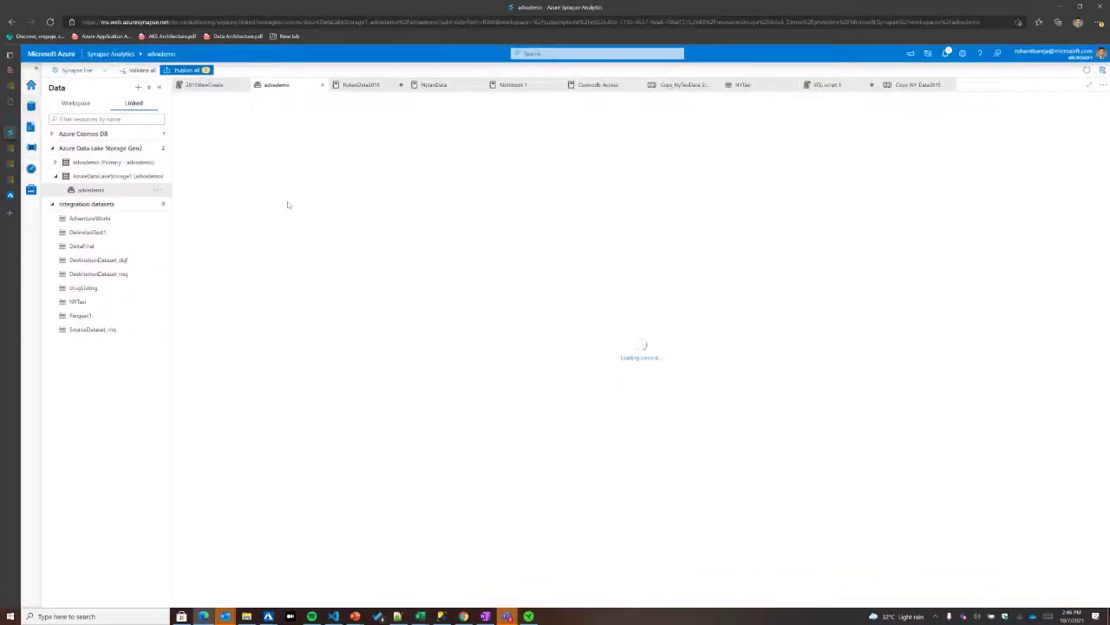
left_click(31, 170)
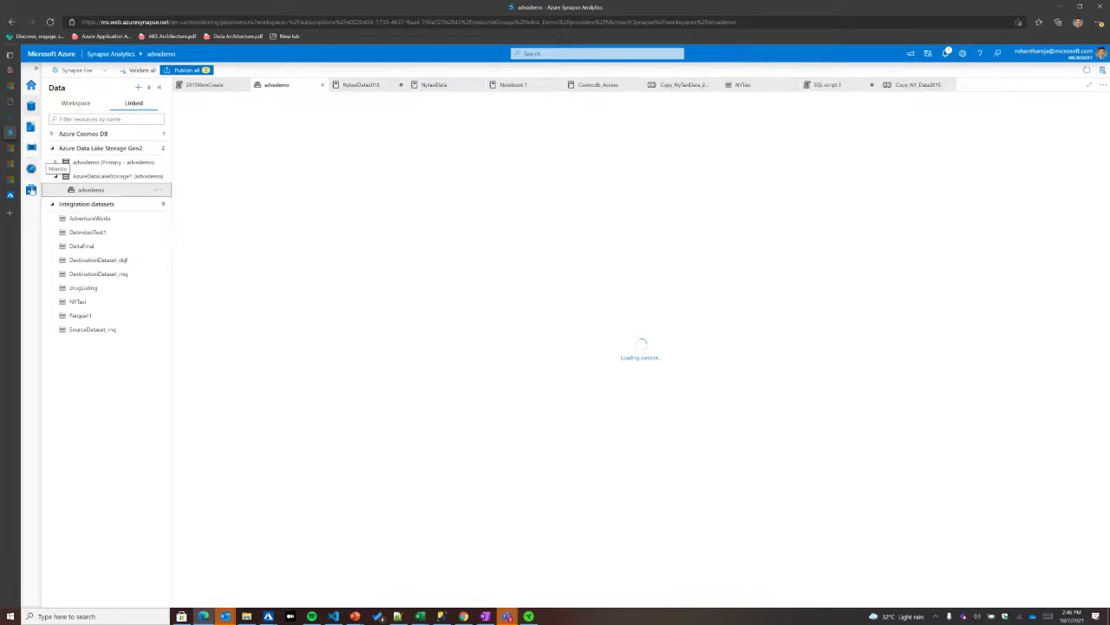
left_click(32, 190)
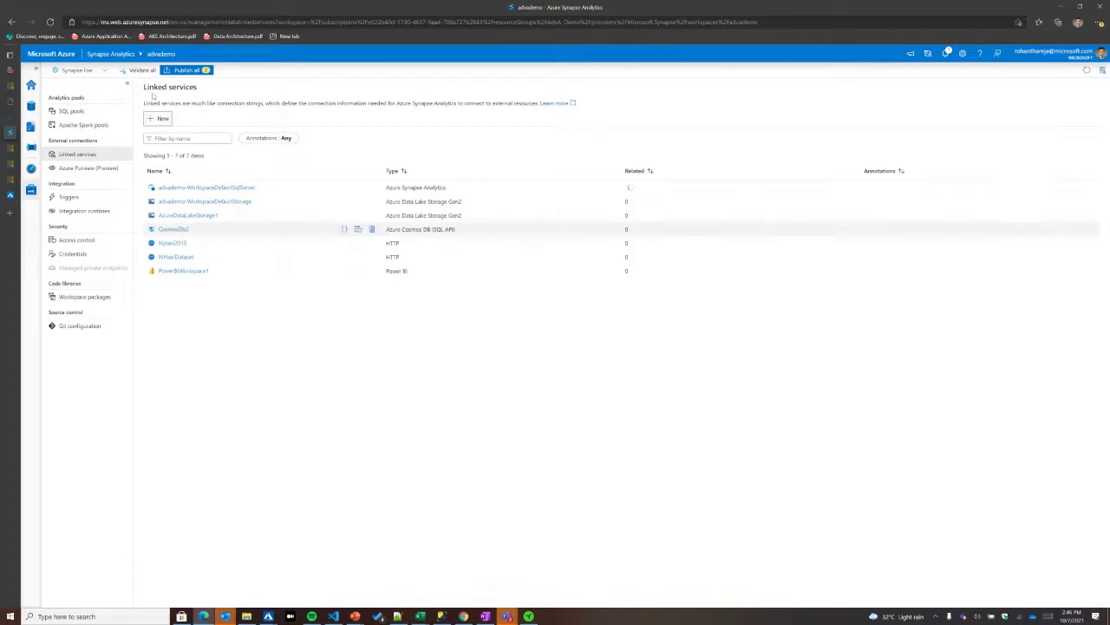
- Start a new linked service of type Azure Cosmos DB (SQL API)
left_click(162, 119)
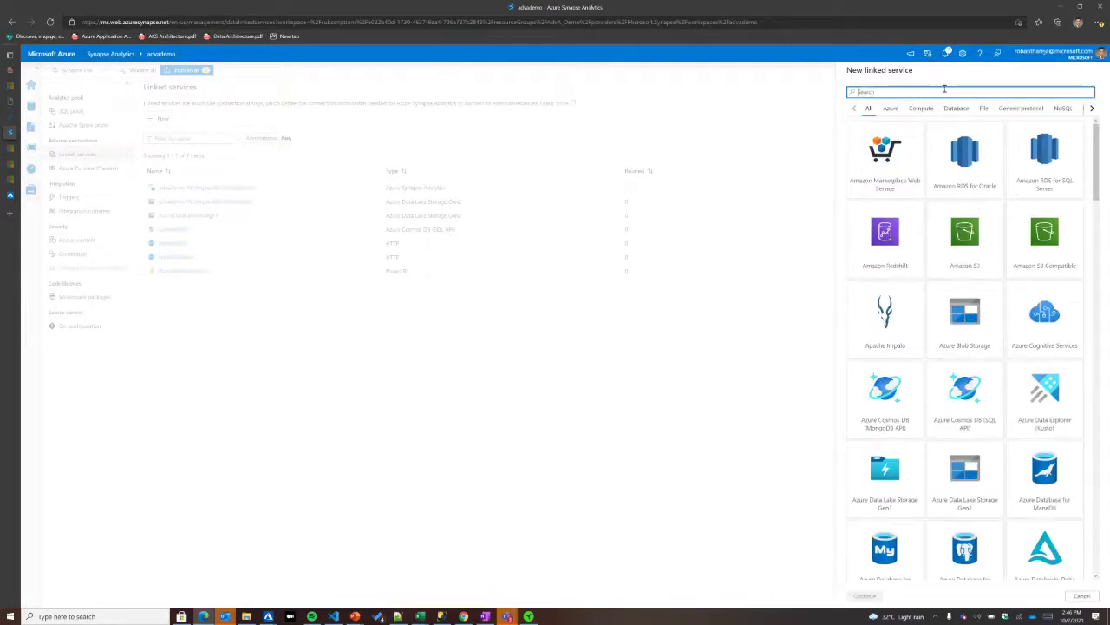
type("cosmo")
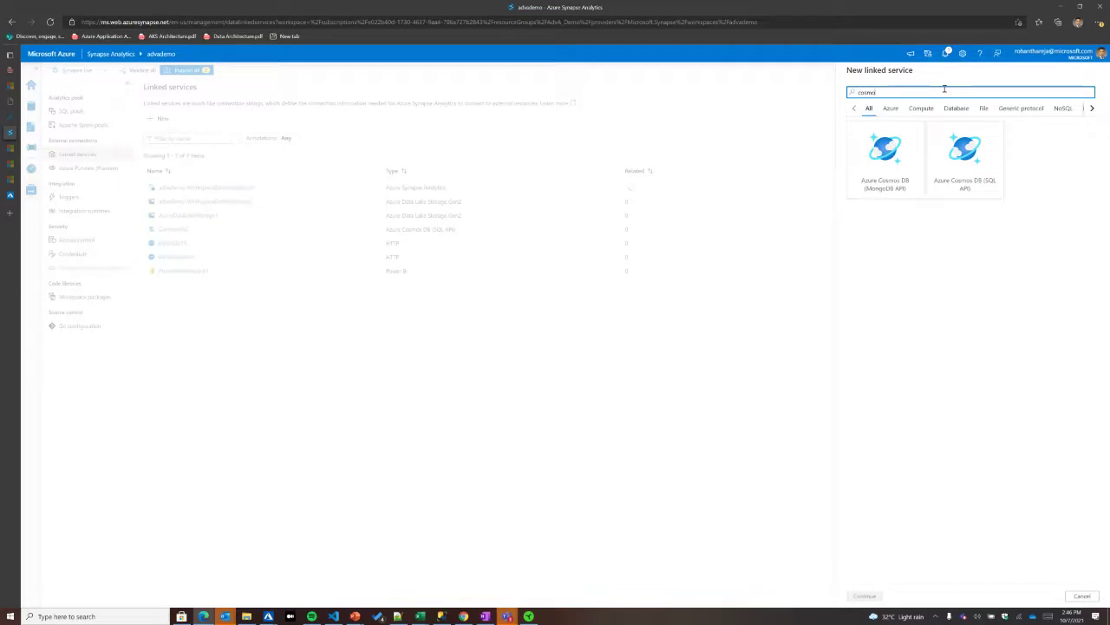
left_click(965, 156)
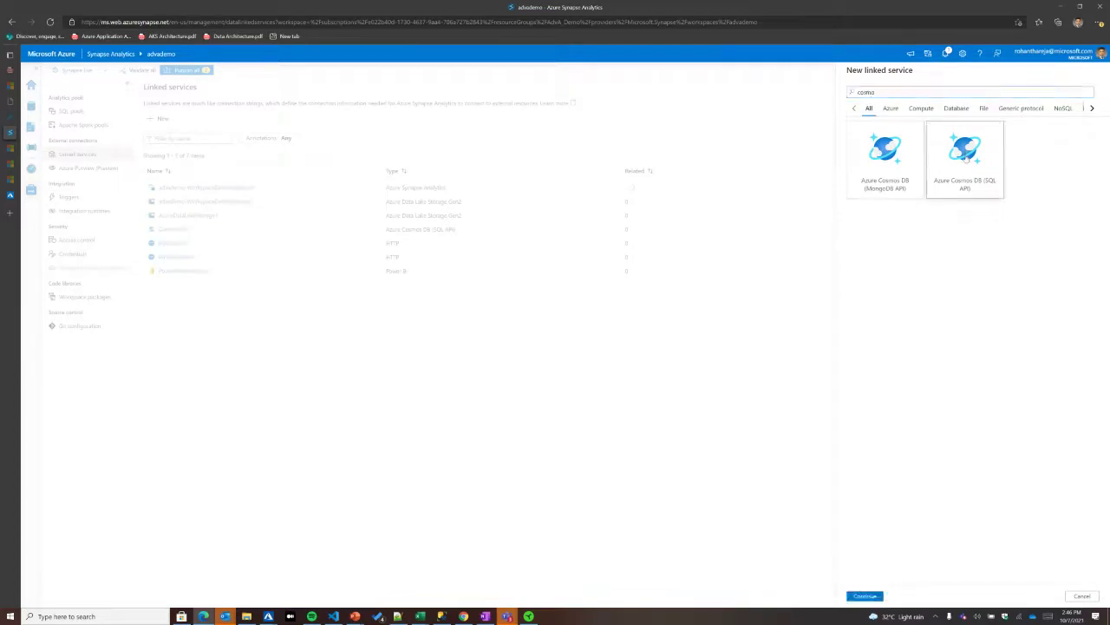
left_click(865, 597)
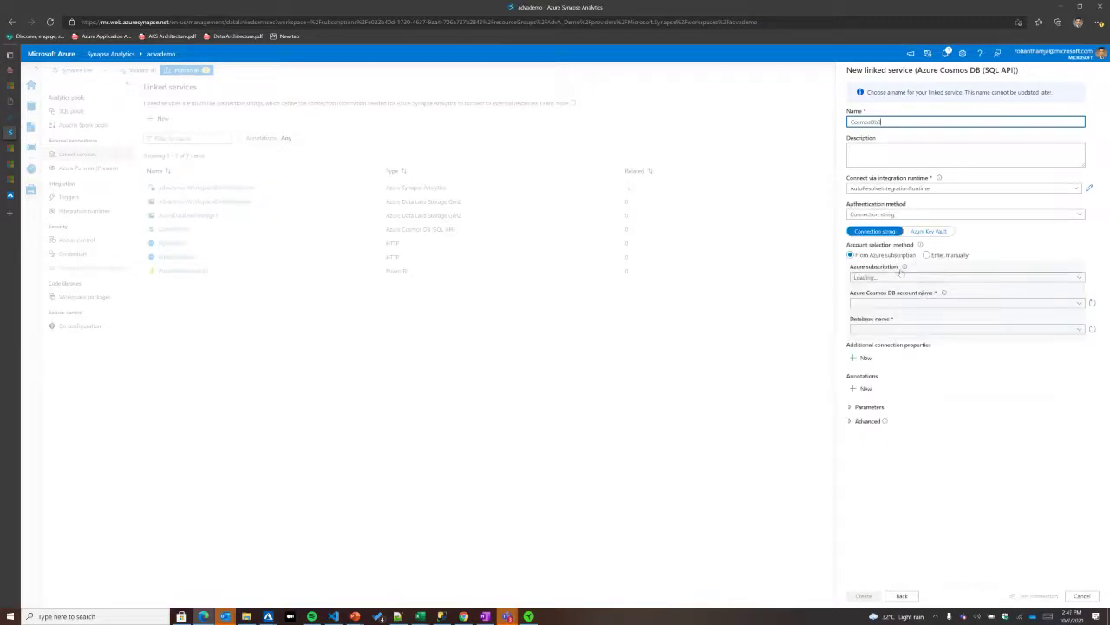
- Choose the RT_SubscriptionContainer subscription and nytaxidata account for the linked service, show the database choices, and leave the form without creating it
left_click(951, 278)
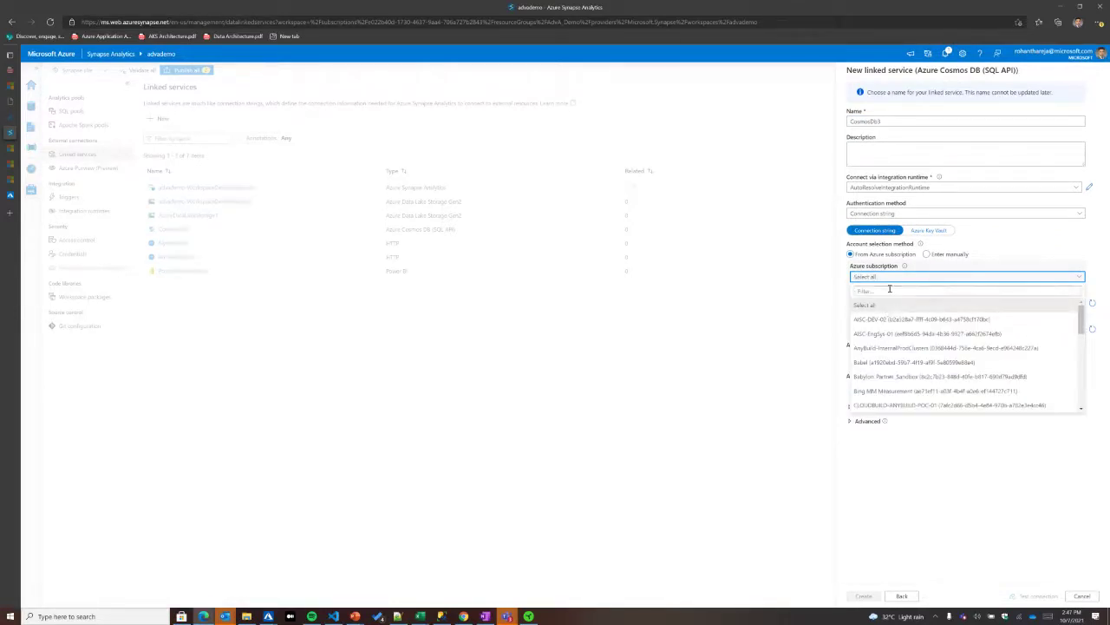
left_click(878, 290)
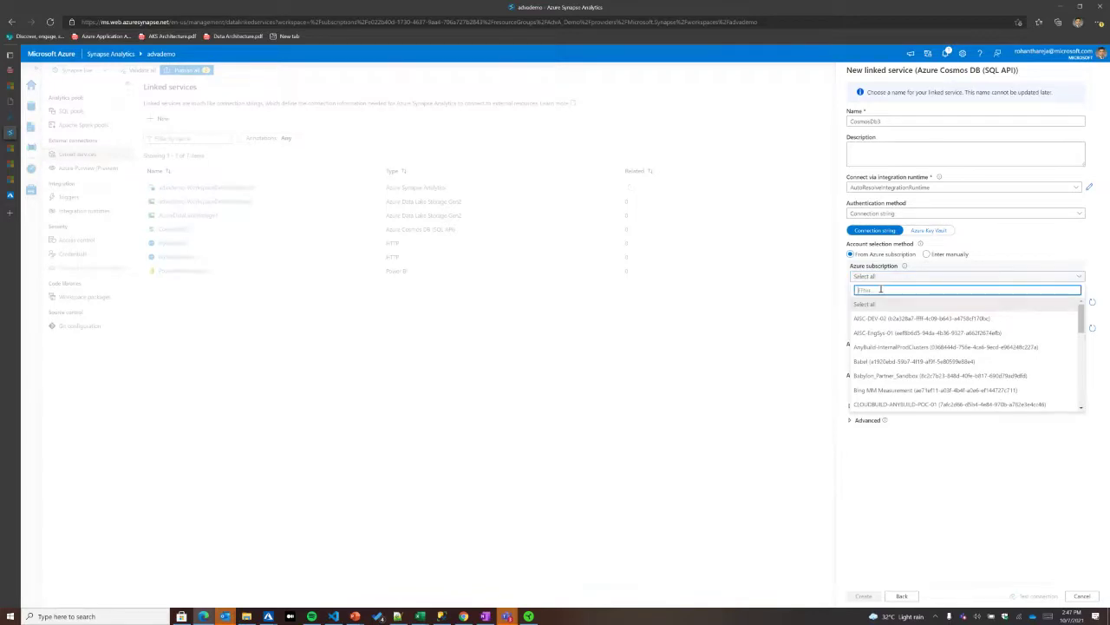
type("rt")
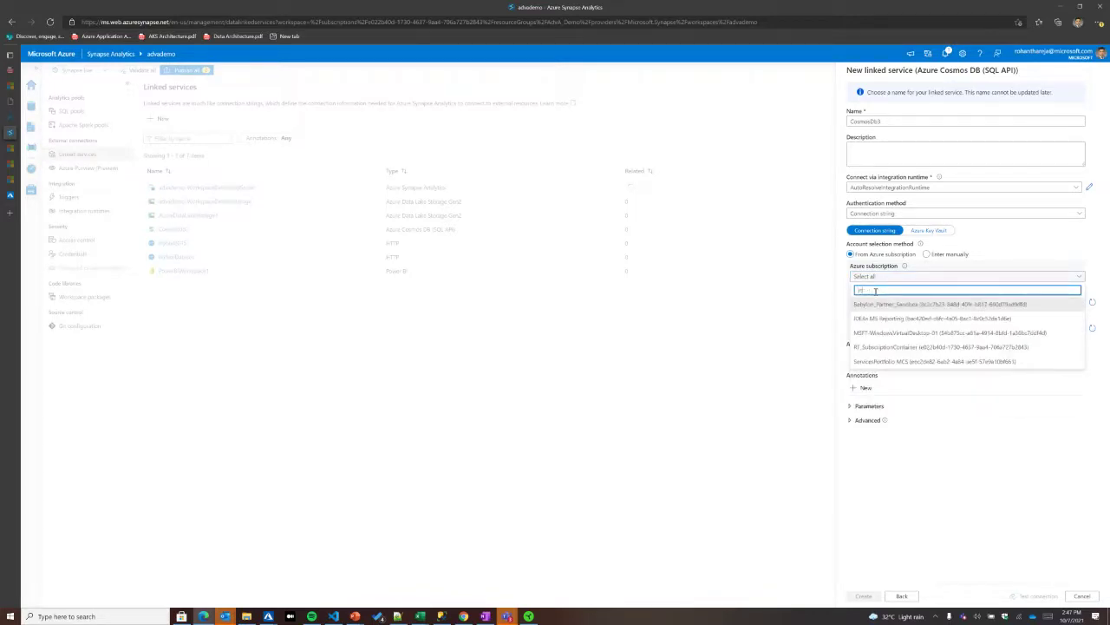
left_click(878, 347)
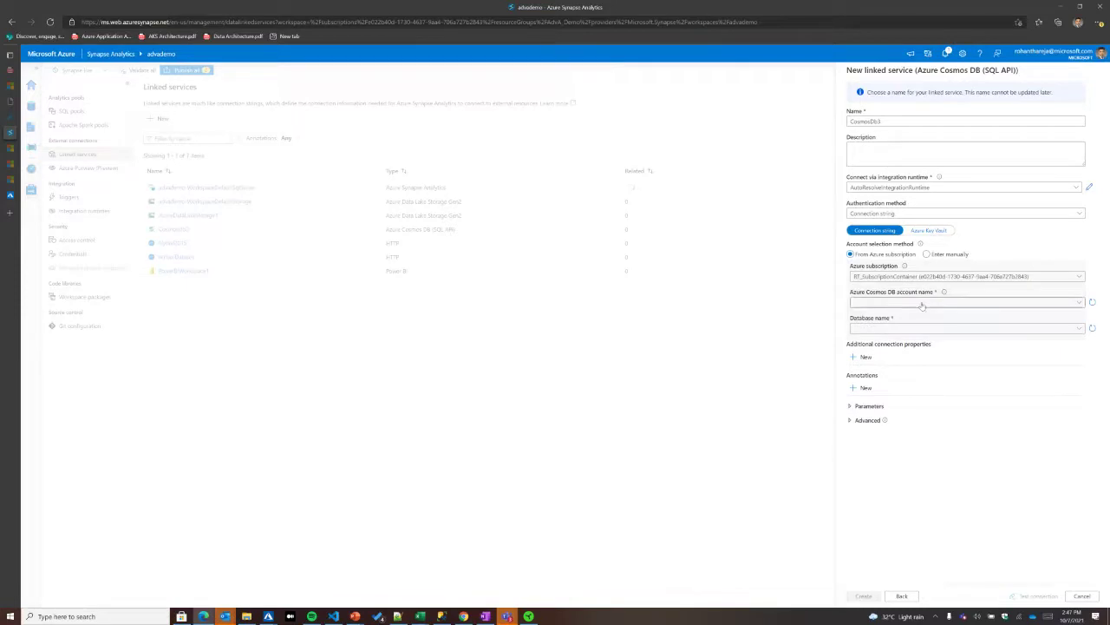
left_click(1077, 302)
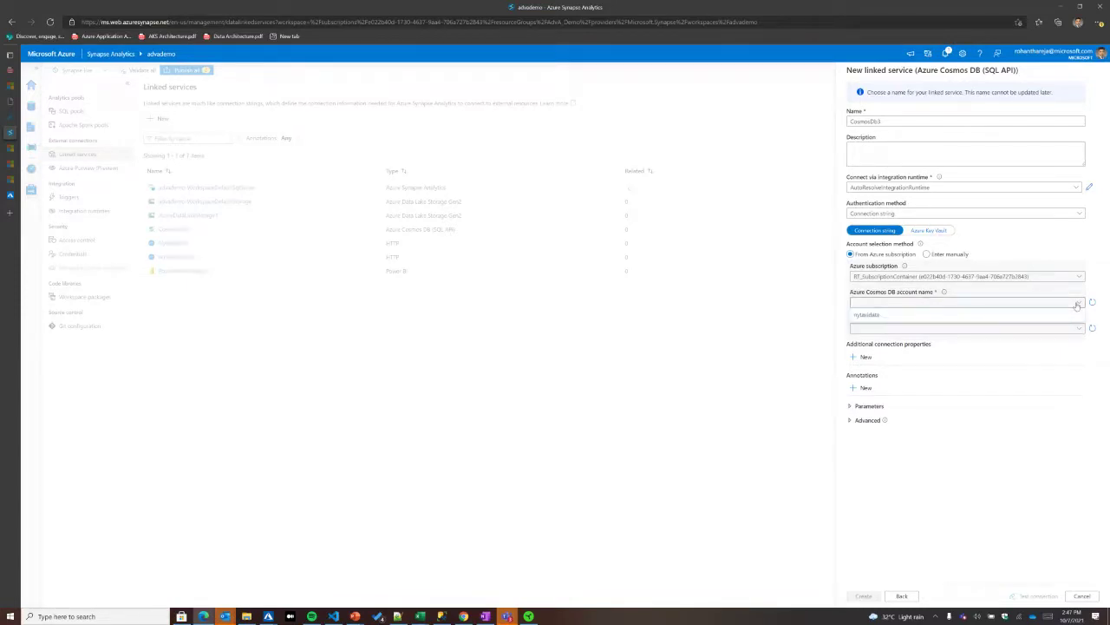
left_click(948, 313)
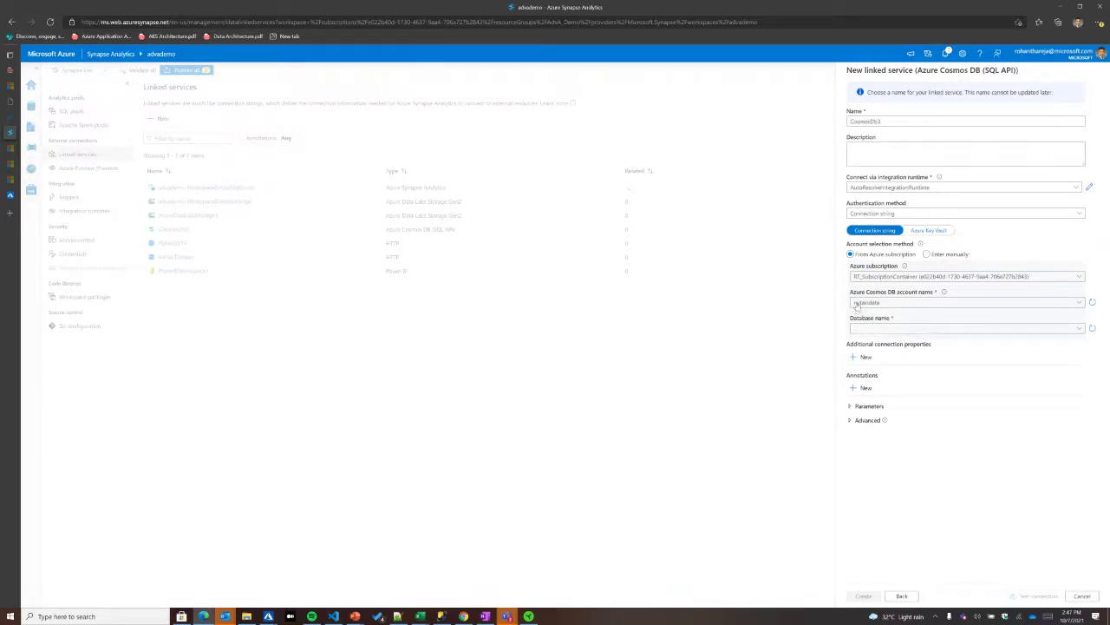
left_click(1078, 330)
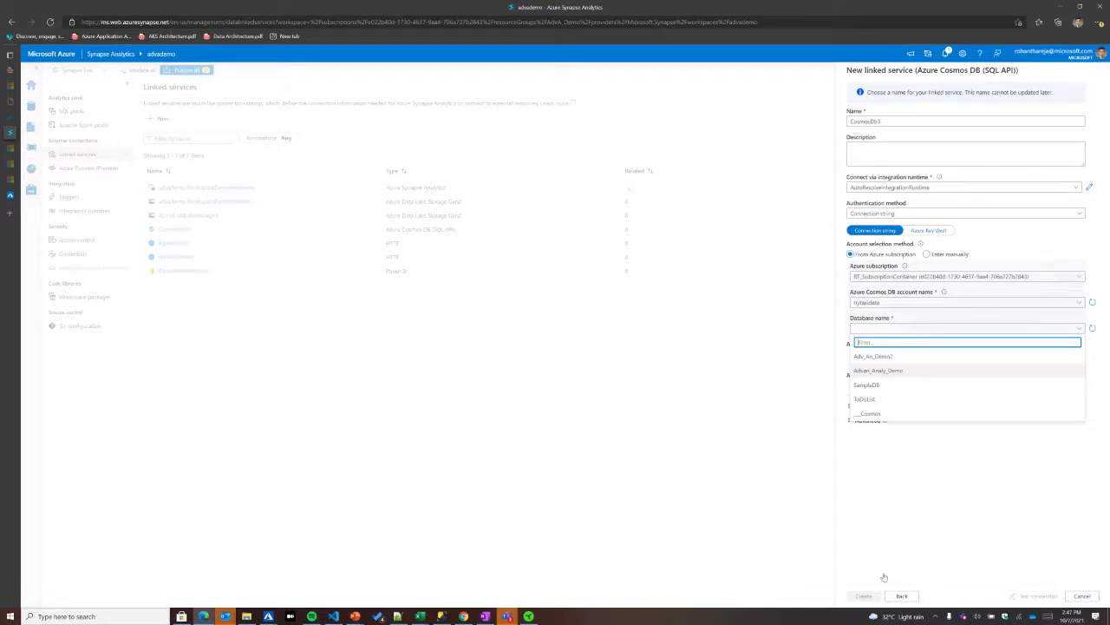
left_click(903, 595)
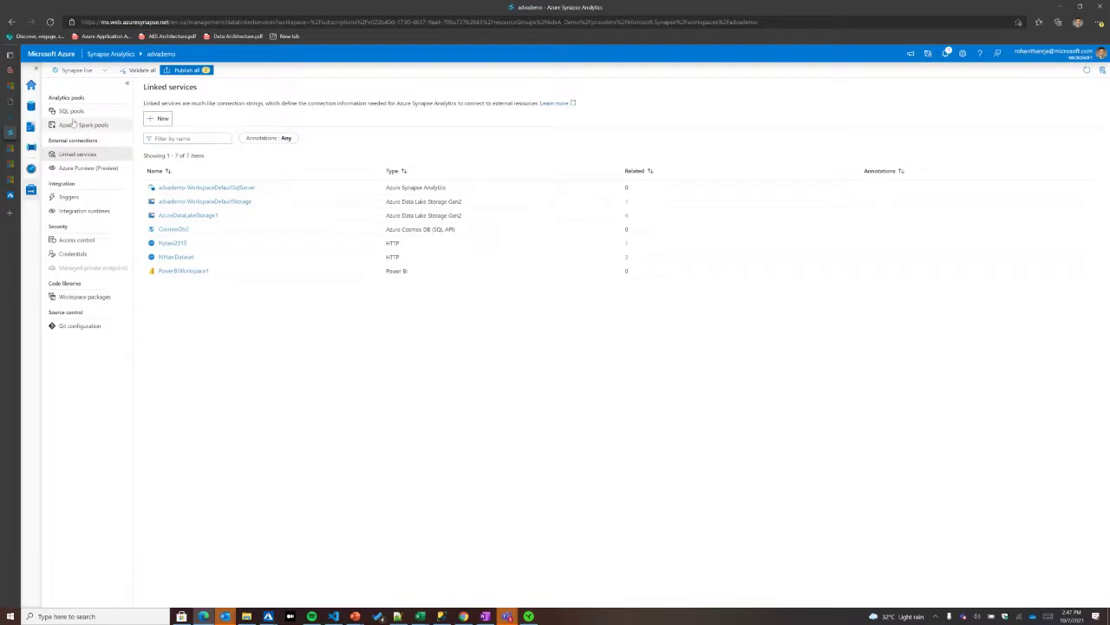
- Open the CosmosdbViewCreate SQL script and highlight its credential clause and the OPENROWSET block that reads NytaxiData2015
left_click(30, 127)
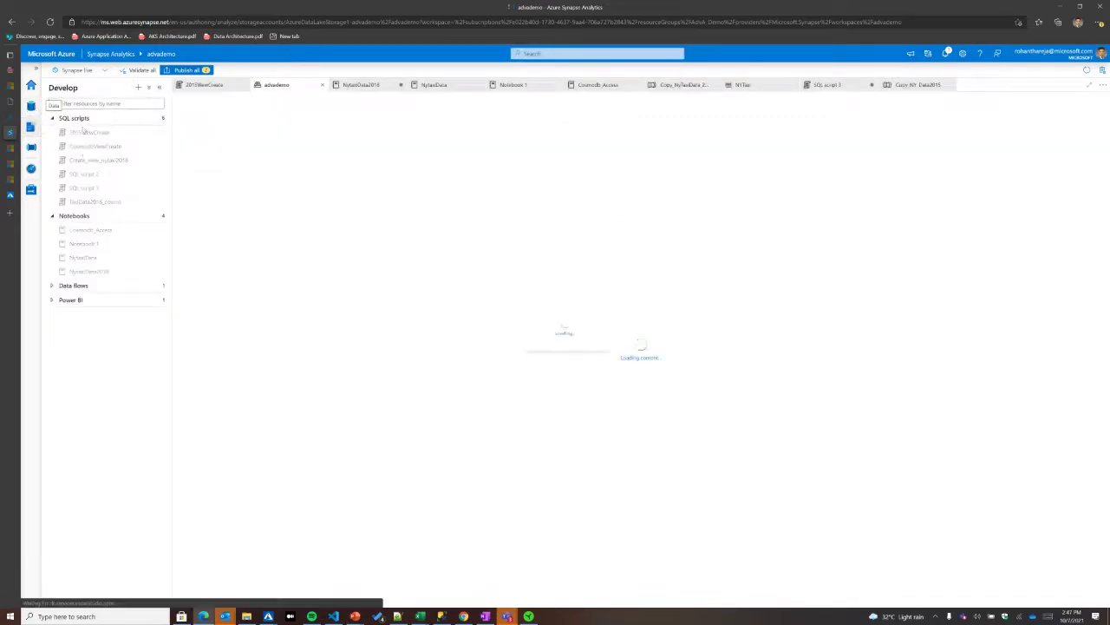
left_click(92, 146)
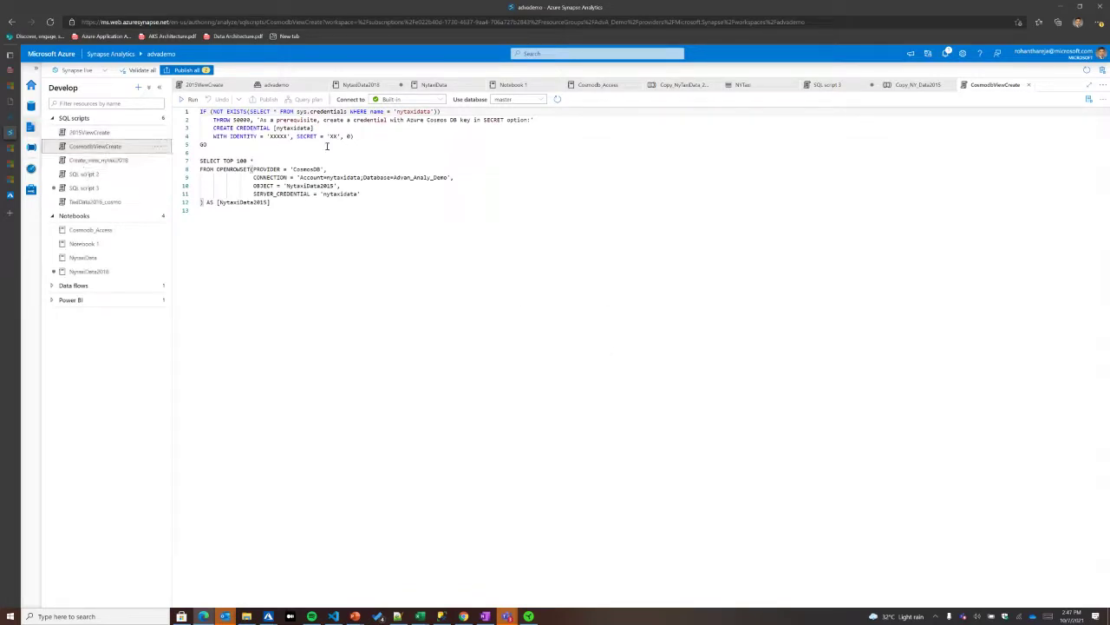
left_click_drag(250, 137, 328, 136)
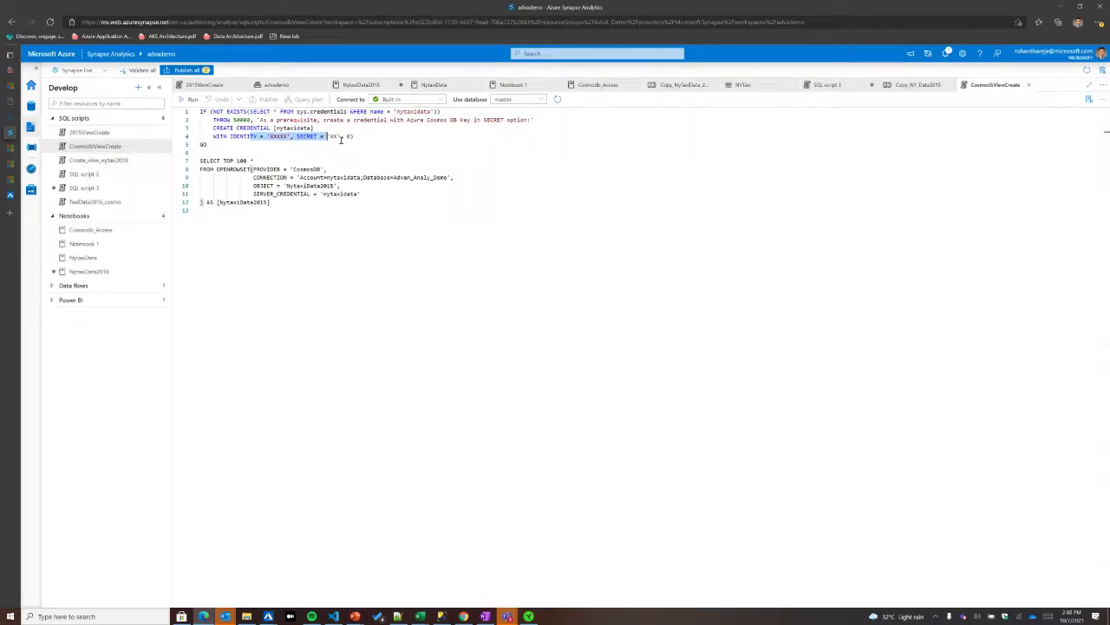
left_click_drag(270, 203, 214, 169)
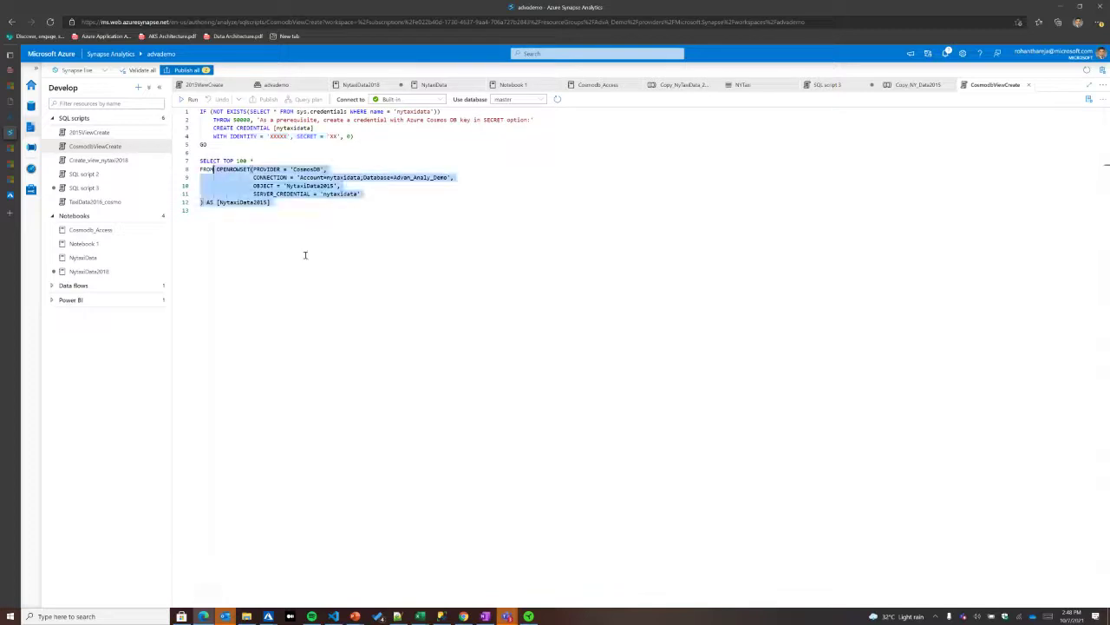
left_click(227, 172)
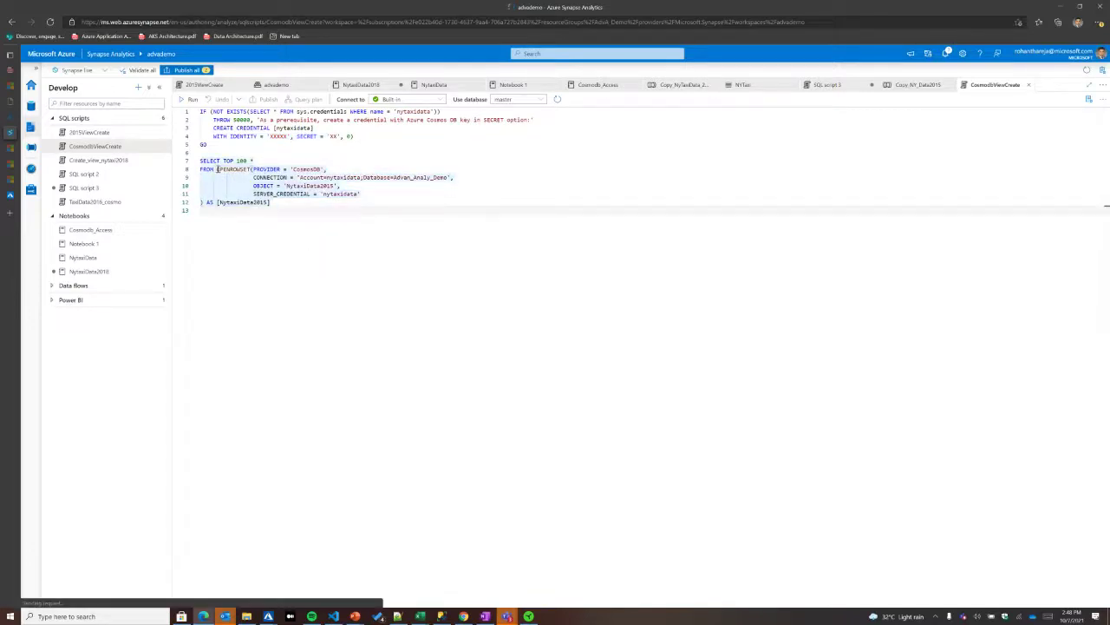
- Highlight the OPENROWSET function and its 'CosmosDB' provider value in the CosmosdbViewCreate query
double_click(249, 169)
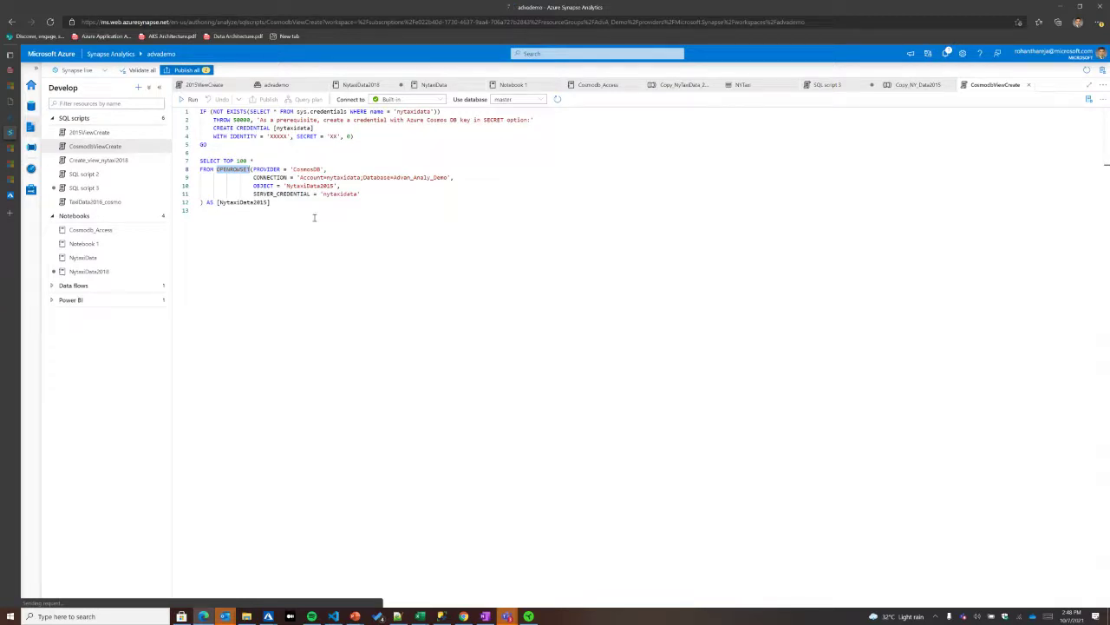
left_click_drag(289, 169, 323, 169)
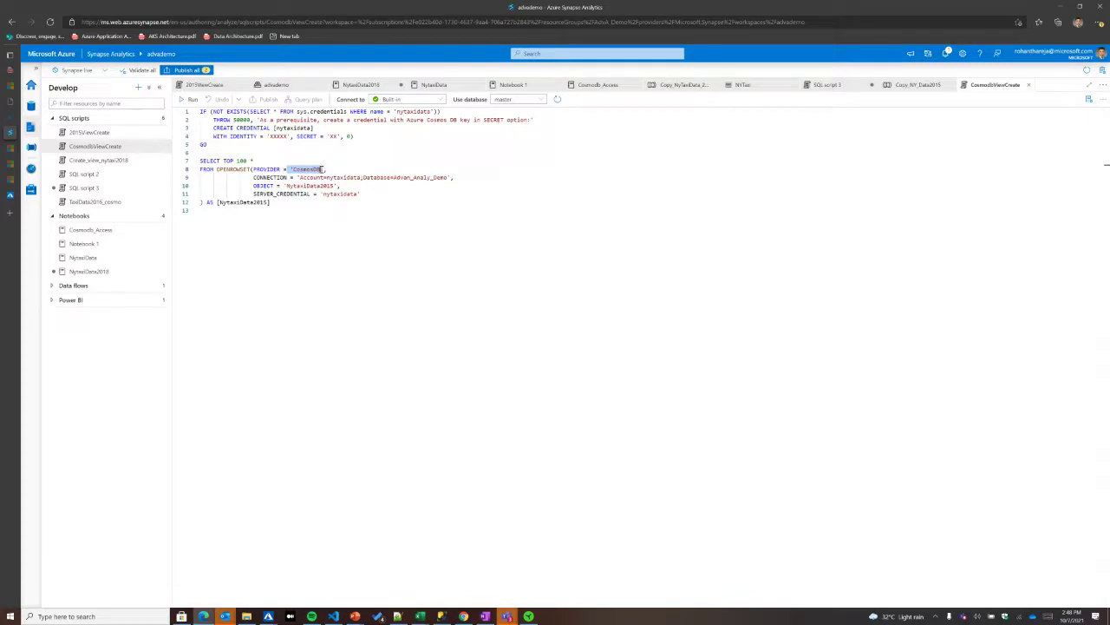
left_click(299, 216)
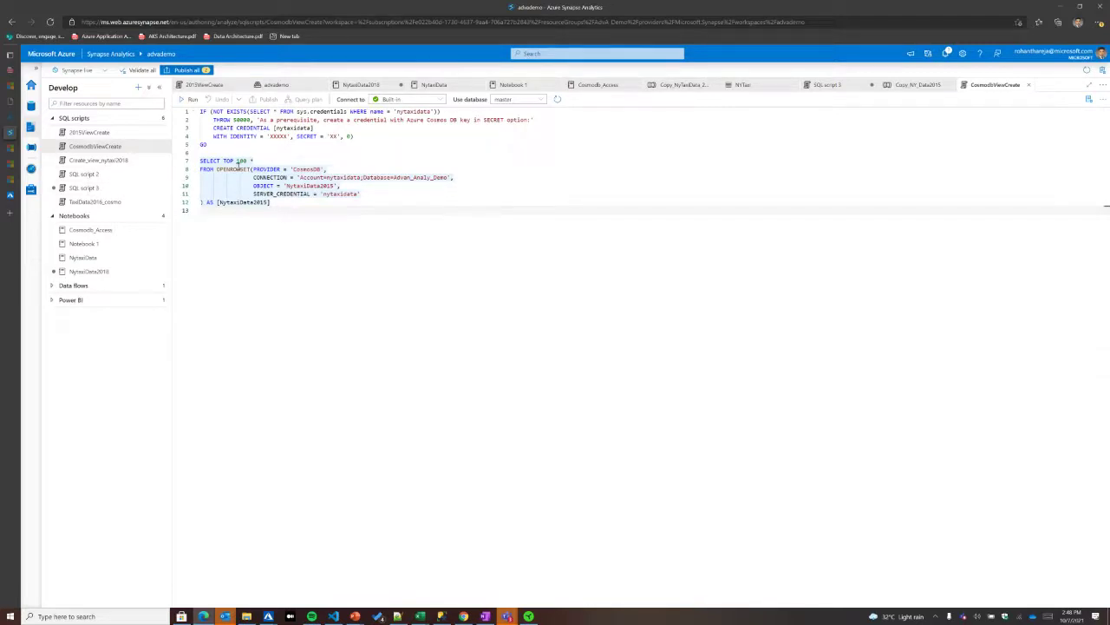
- Open the Cosmosdb_Access notebook and try to run the cell that reads the Cosmos DB analytical store into a Spark DataFrame
left_click(100, 231)
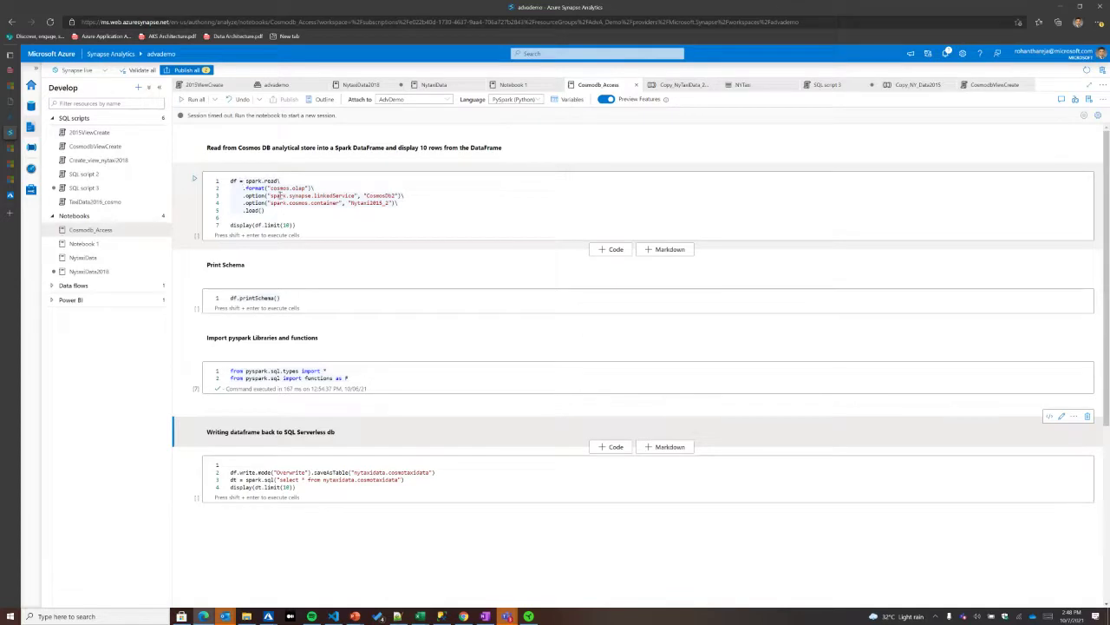
left_click(298, 218)
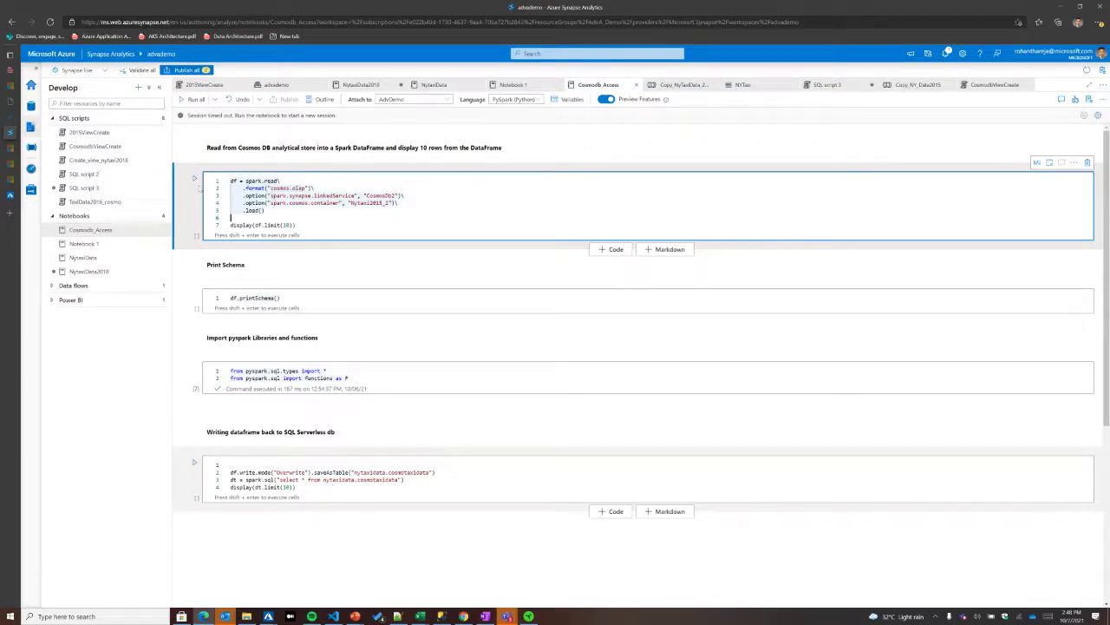
left_click(196, 180)
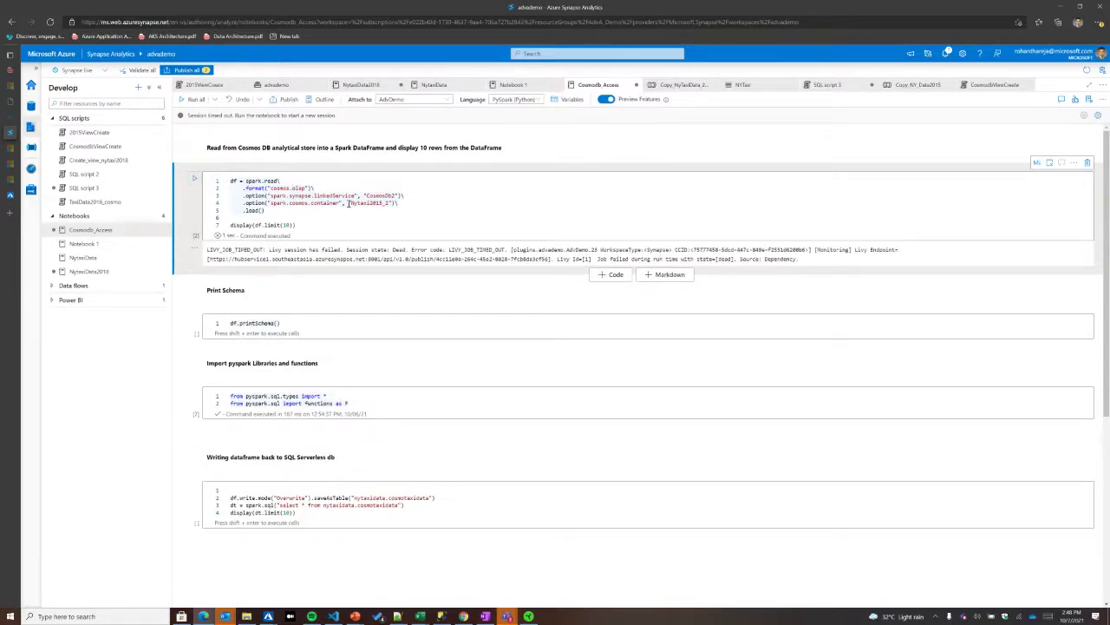
- Examine the output of the DataFrame read cell and the notebook's session status
left_click_drag(299, 250, 557, 259)
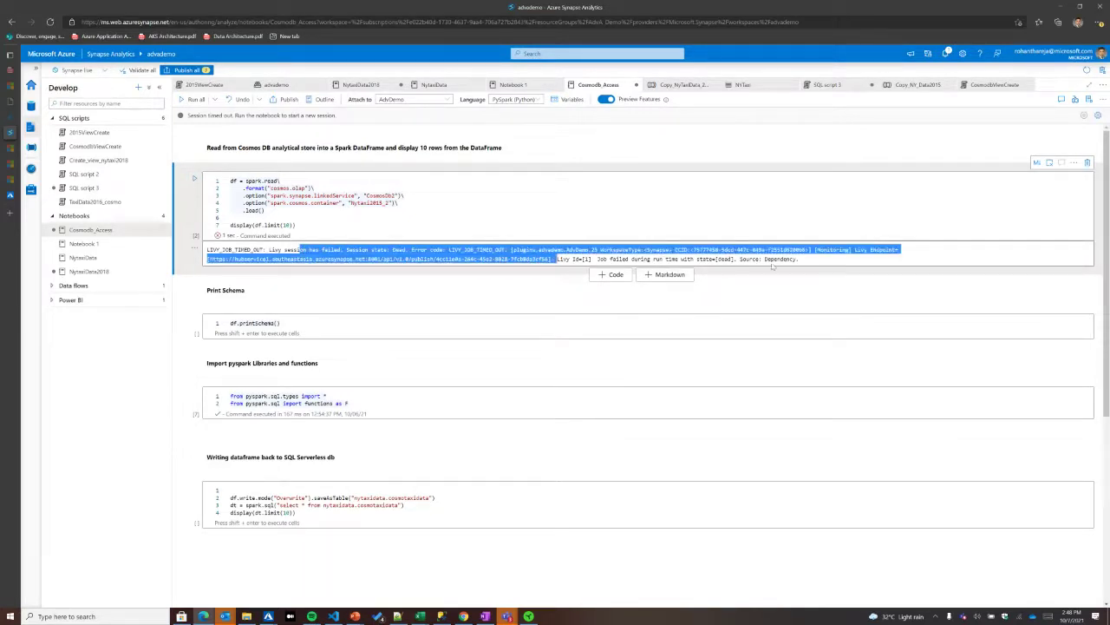
left_click_drag(713, 259, 772, 265)
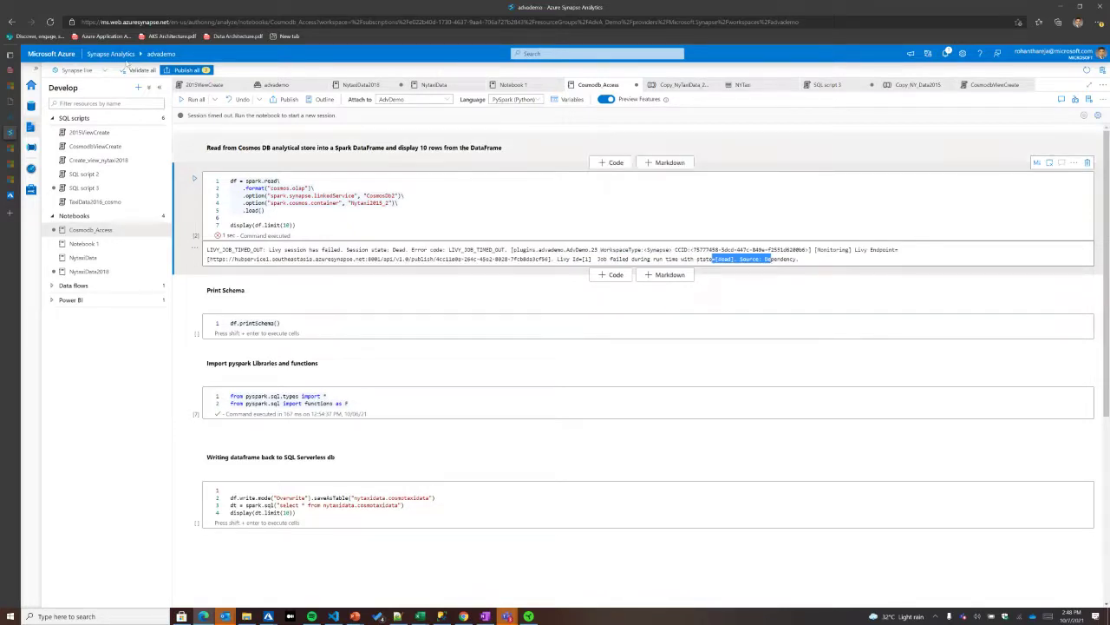
double_click(196, 115)
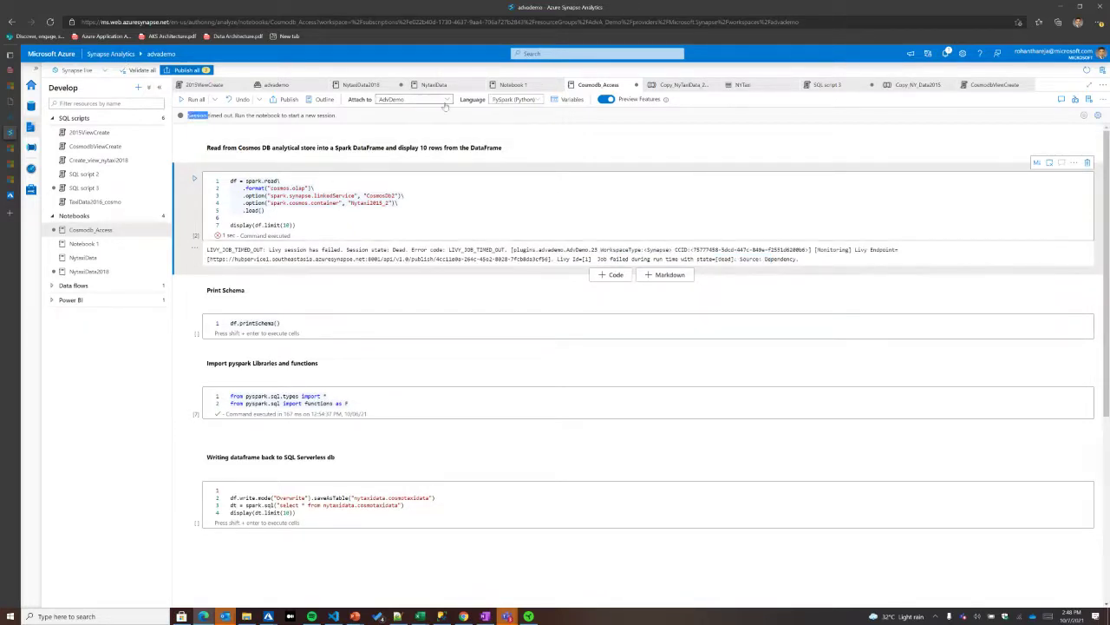
- Highlight the pyspark import lines and the nytaxidata.cosmotaxidata table reference in the cell that writes the DataFrame to the SQL Serverless db
scroll(338, 312, "down", 3)
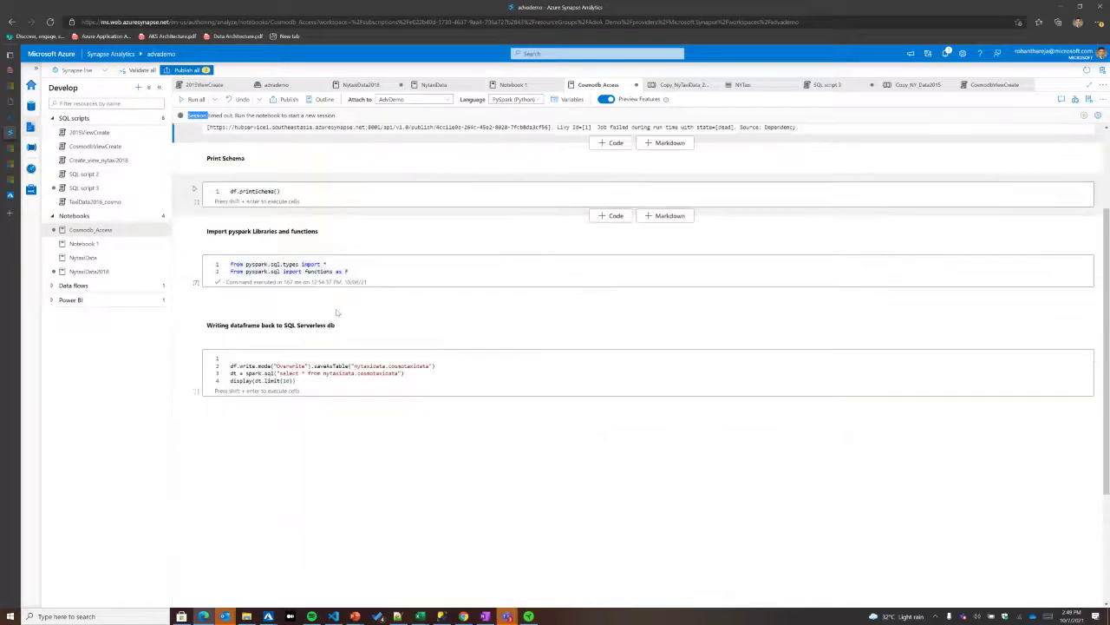
scroll(338, 312, "down", 2)
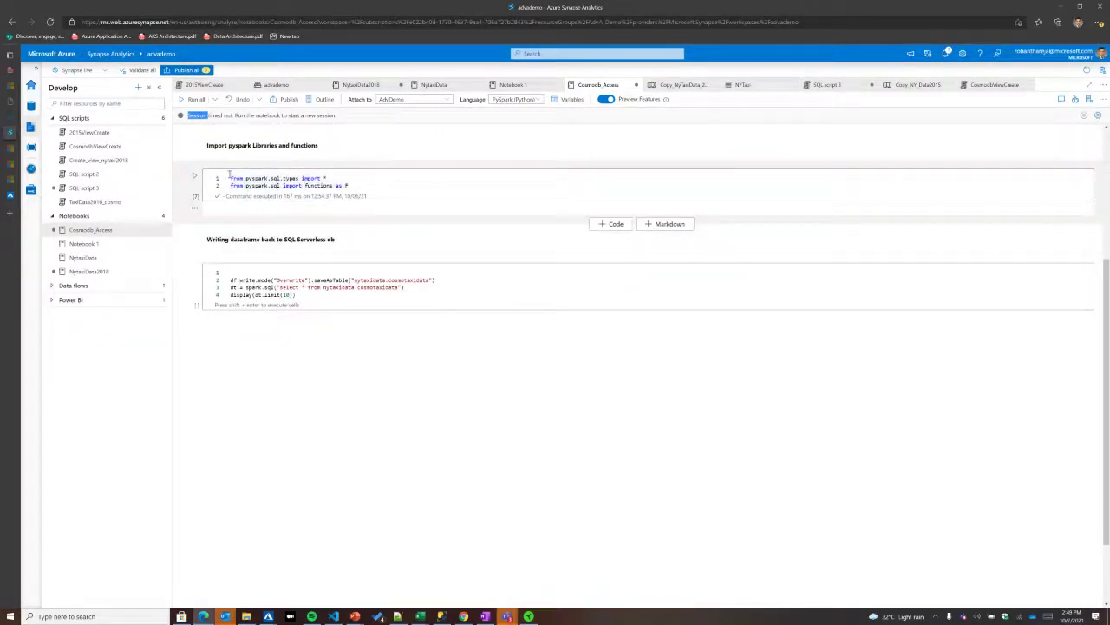
left_click_drag(351, 185, 229, 177)
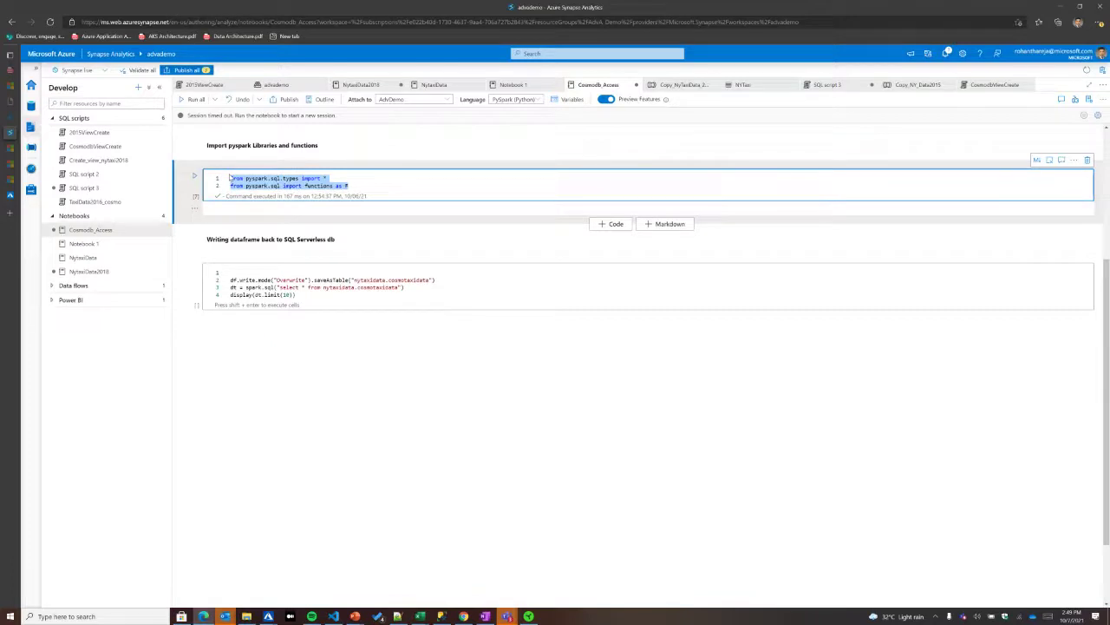
left_click(317, 297)
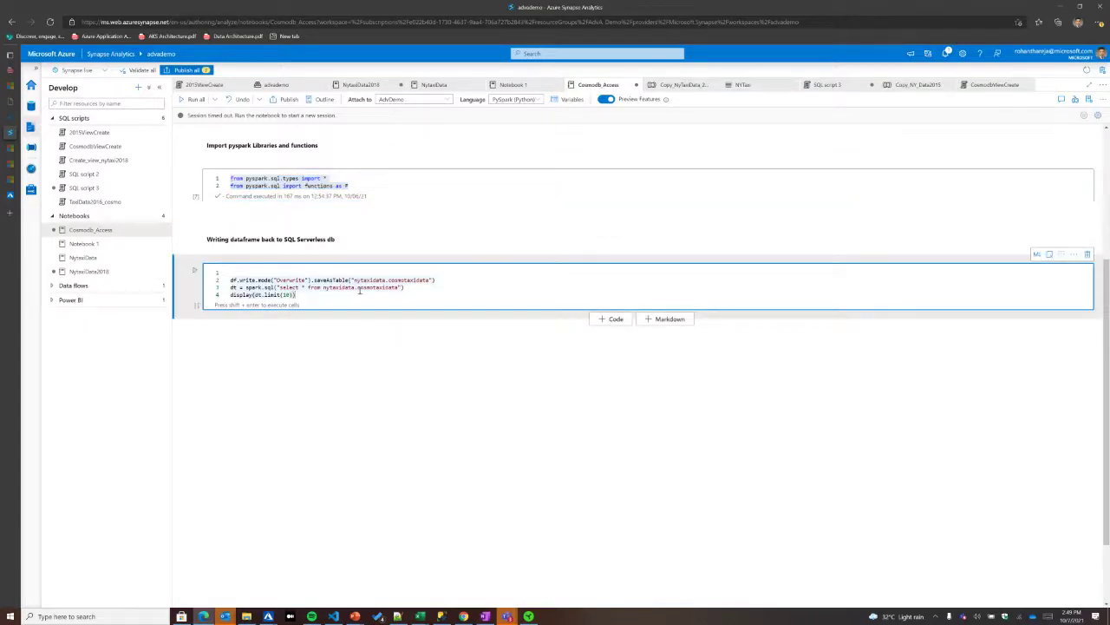
left_click_drag(322, 287, 354, 288)
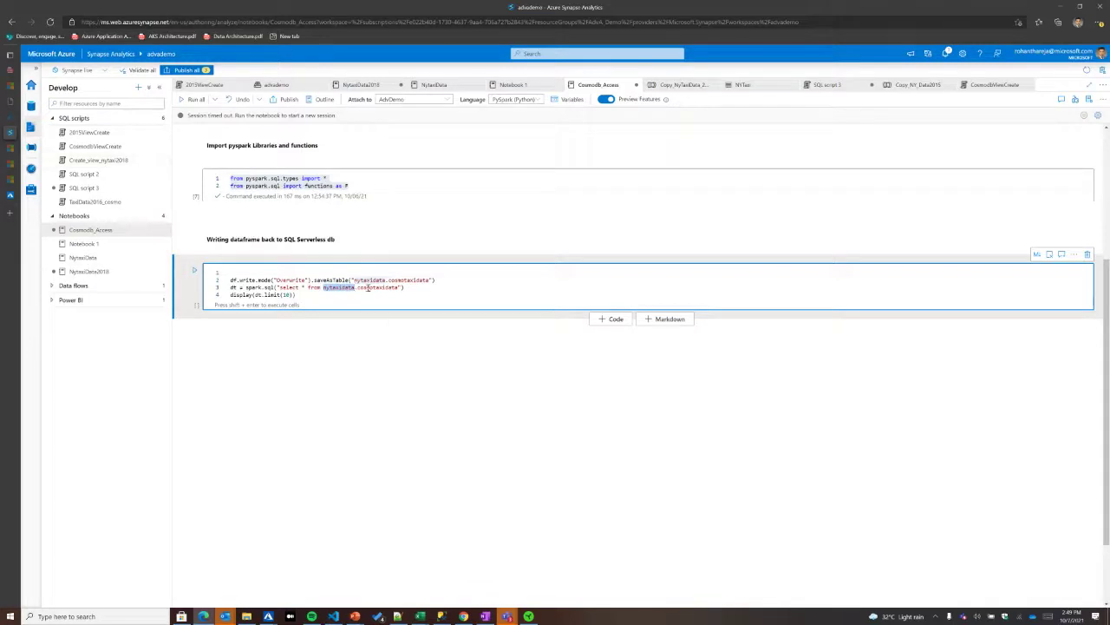
left_click_drag(389, 287, 366, 287)
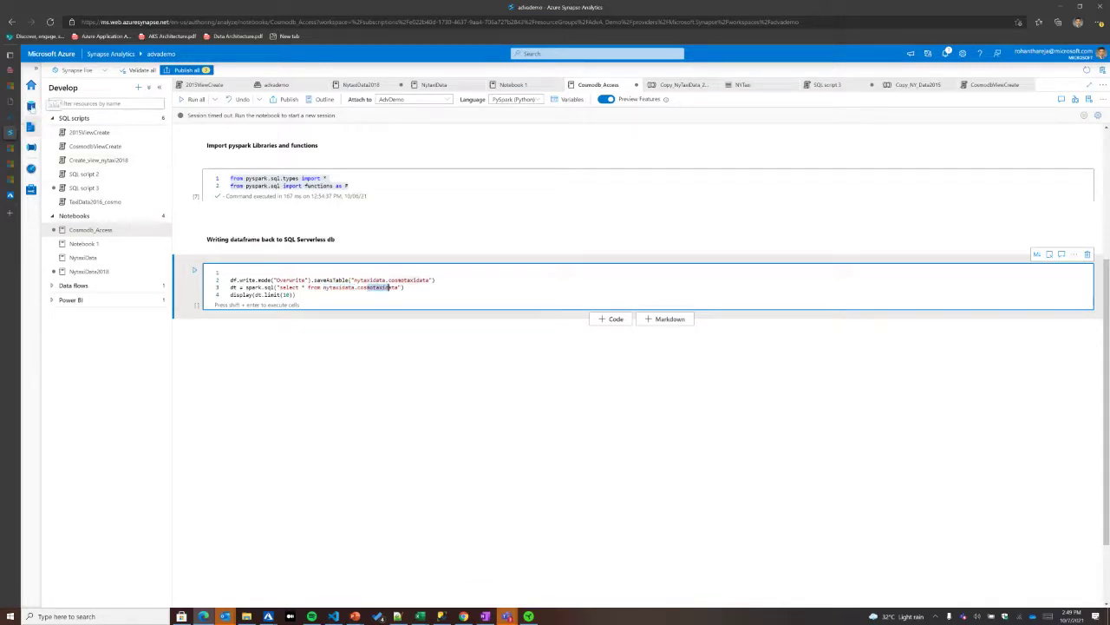